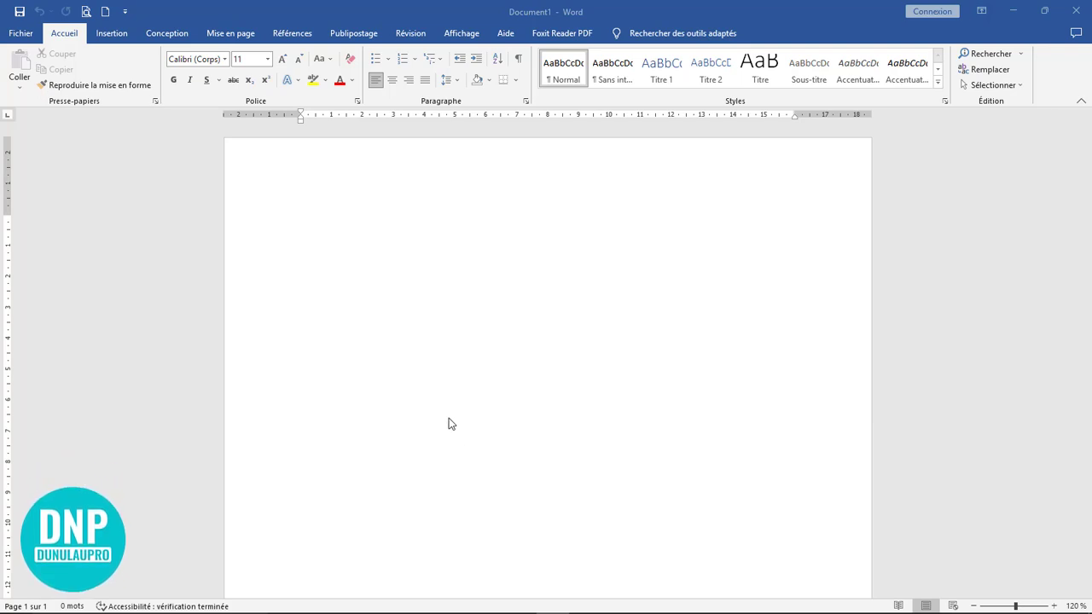
- Change the blank document's page orientation from portrait to landscape (Paysage)
ctrl+scroll(458, 408, down, 7)
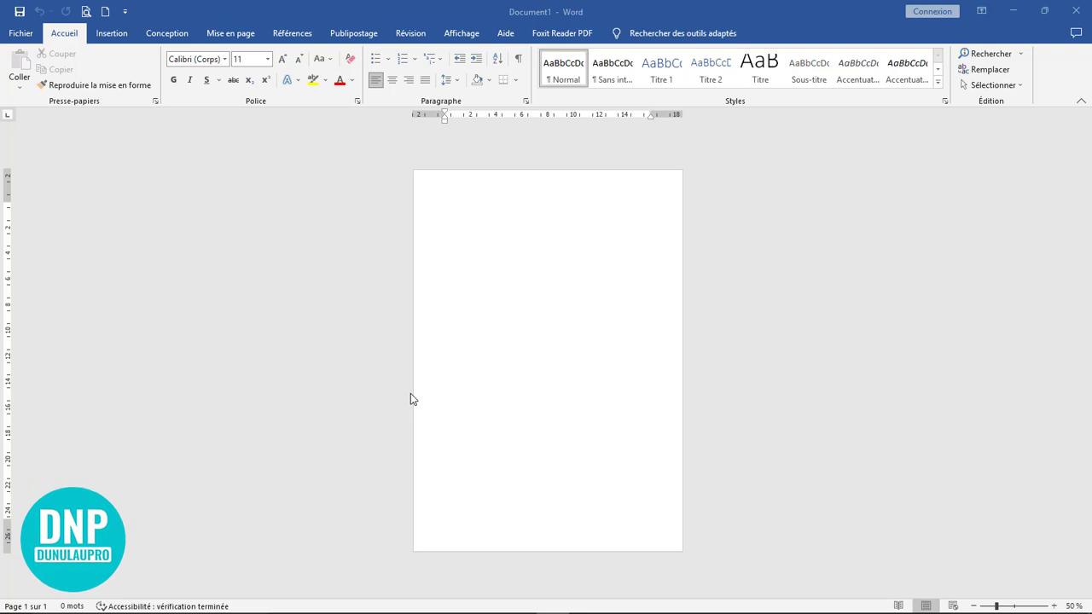
click(229, 34)
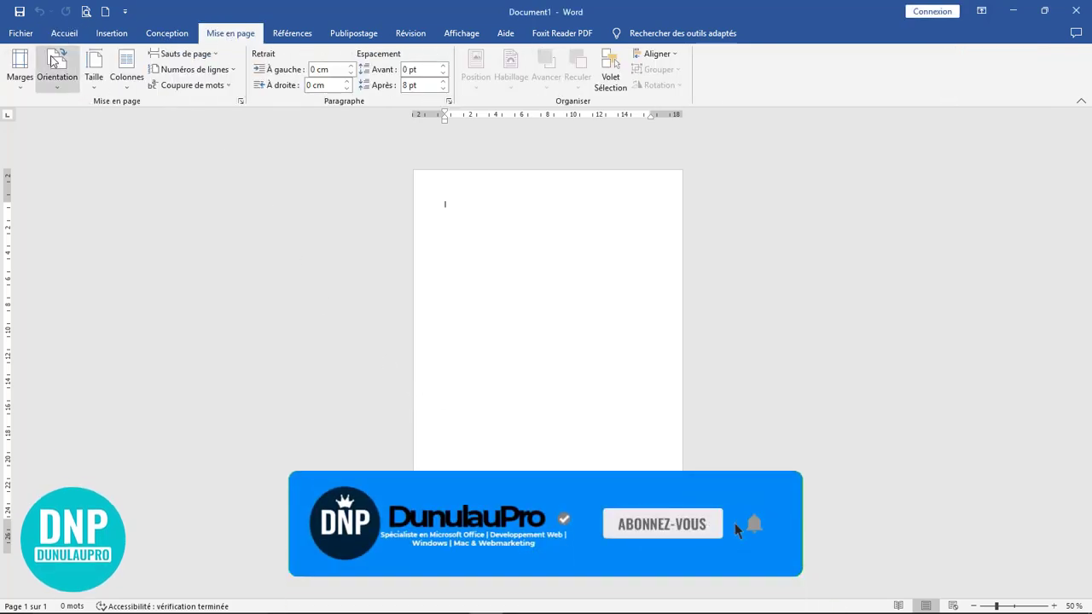
click(55, 85)
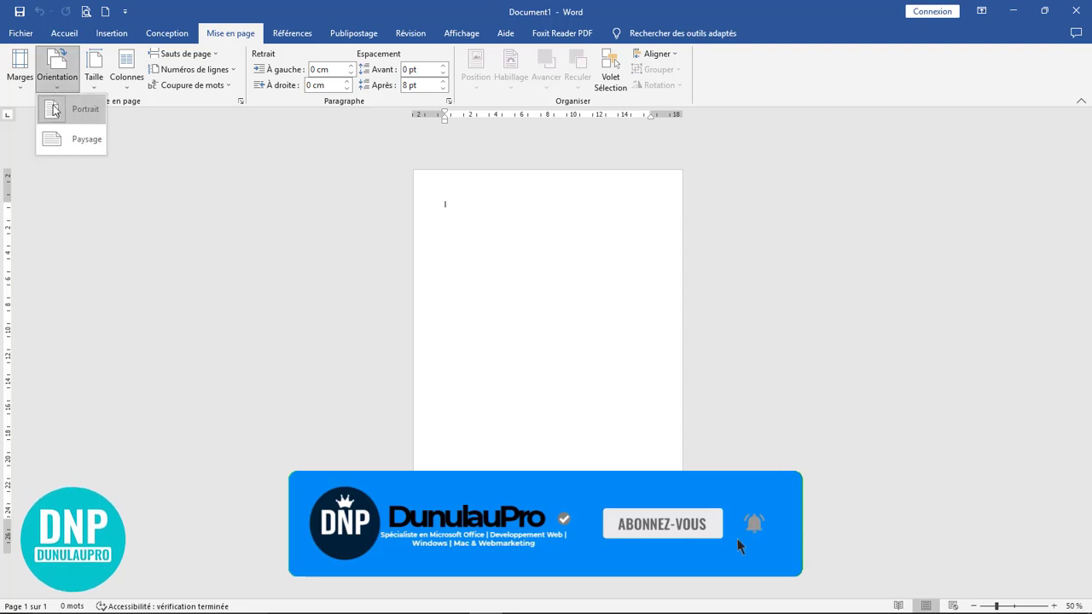
click(82, 142)
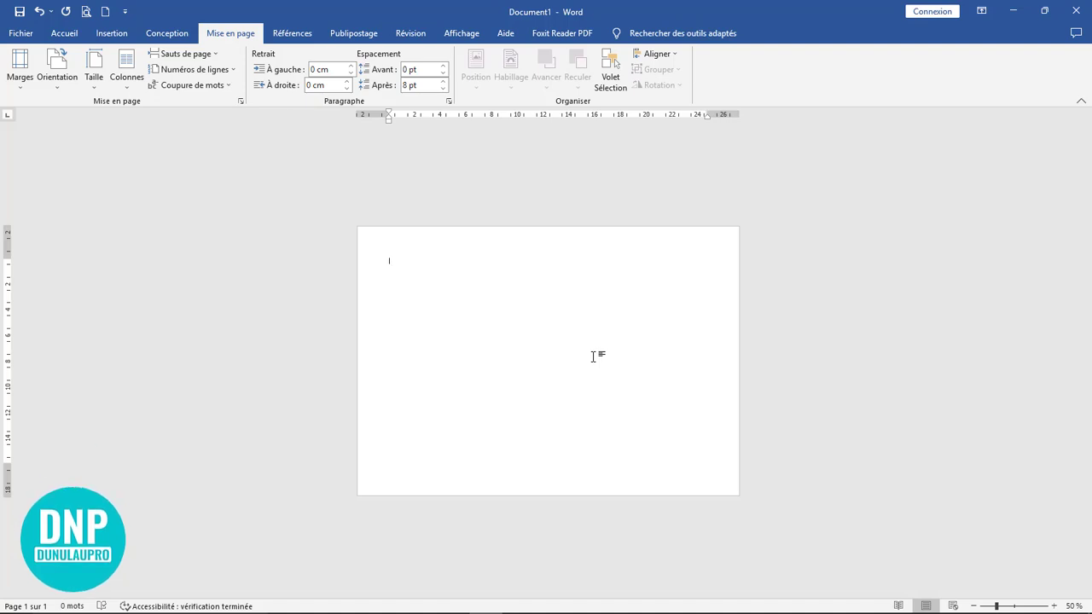
scroll(656, 339, up, 6)
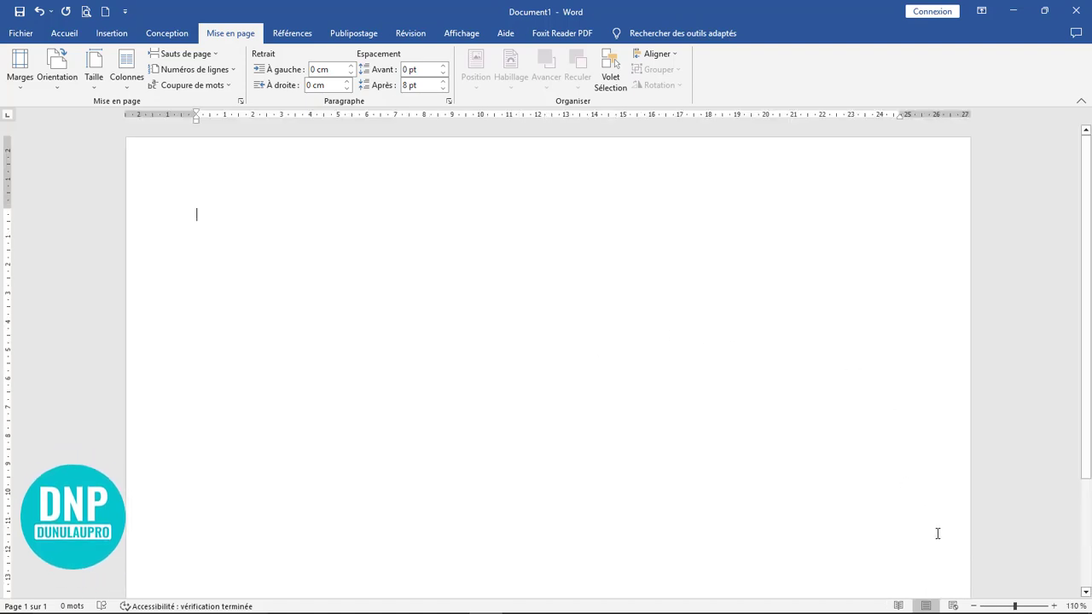
click(974, 606)
click(973, 605)
click(973, 605)
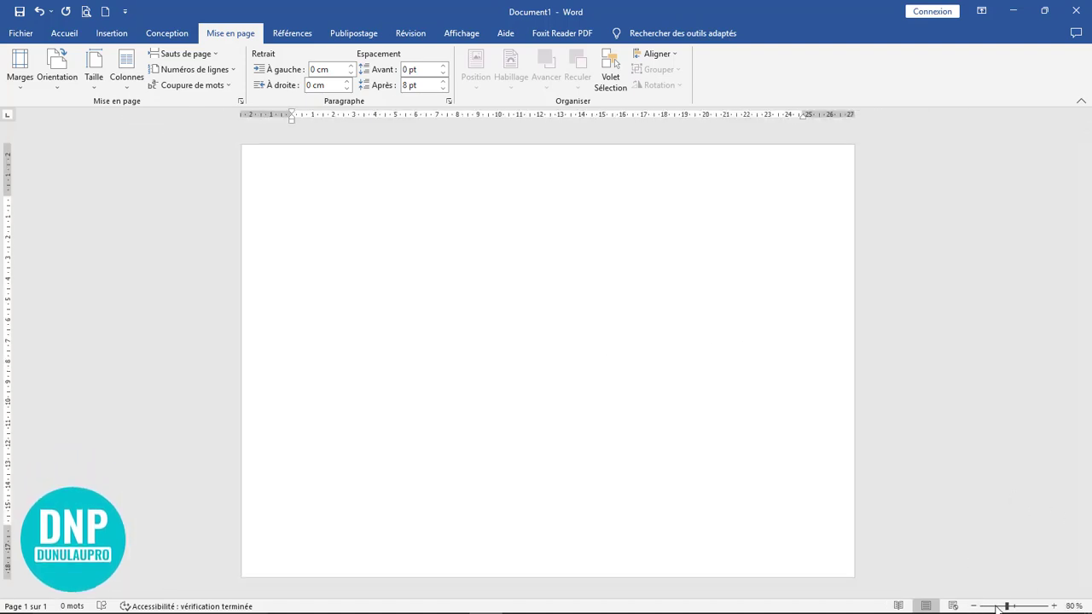
click(996, 607)
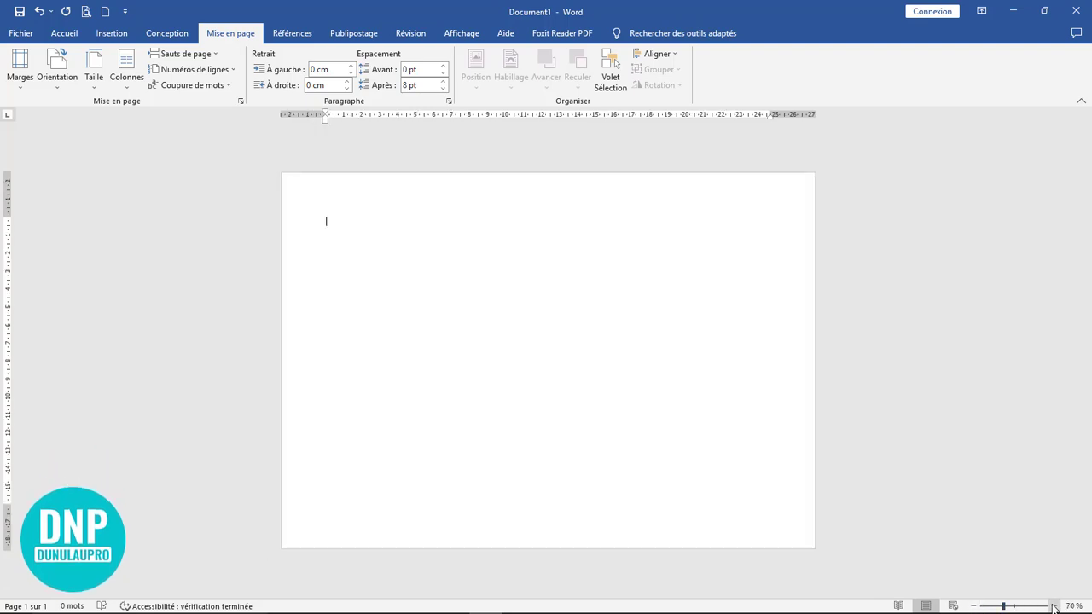
click(1055, 606)
click(1054, 606)
click(1054, 605)
click(1054, 606)
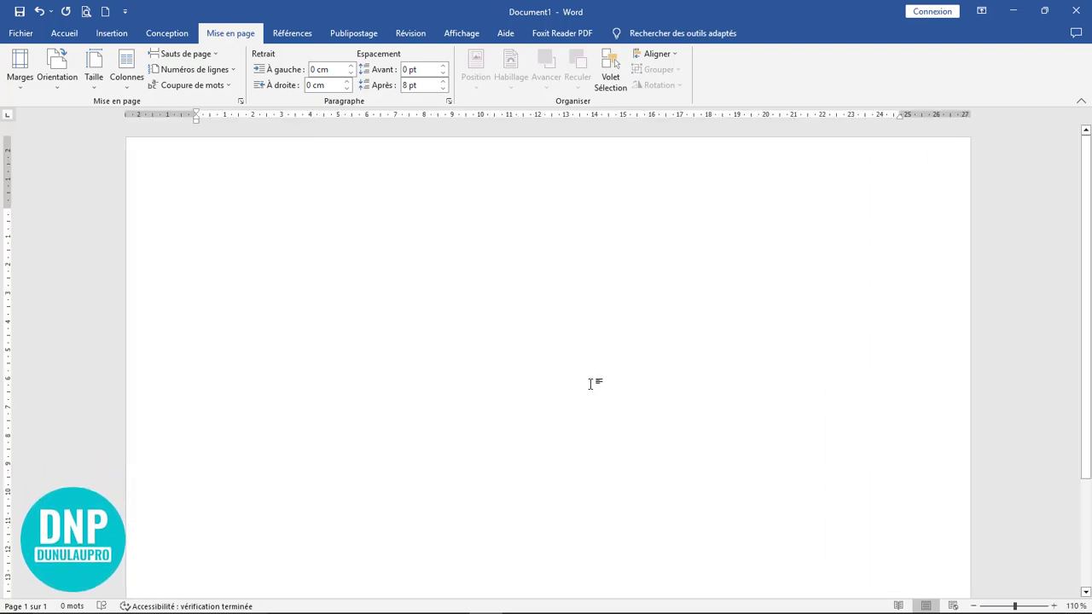
scroll(589, 372, down, 3)
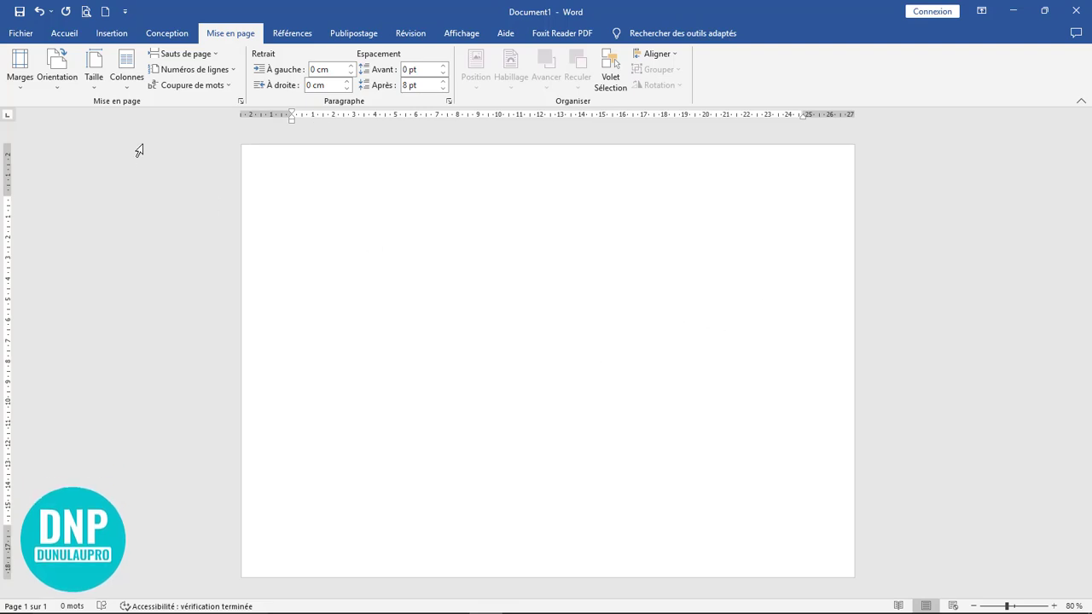
- Draw a wave shape about 19.5 cm wide and 14.7 cm high, and rotate it a quarter turn counter-clockwise
click(111, 33)
click(194, 77)
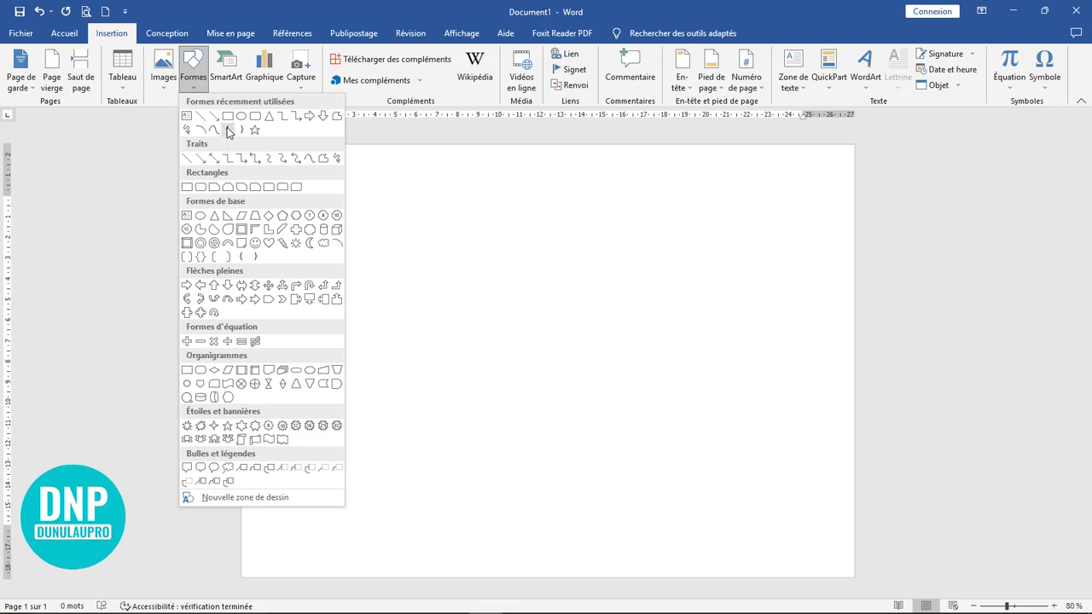
click(270, 439)
mouse_move(376, 172)
mouse_down()
mouse_move(658, 484)
mouse_move(779, 476)
mouse_up()
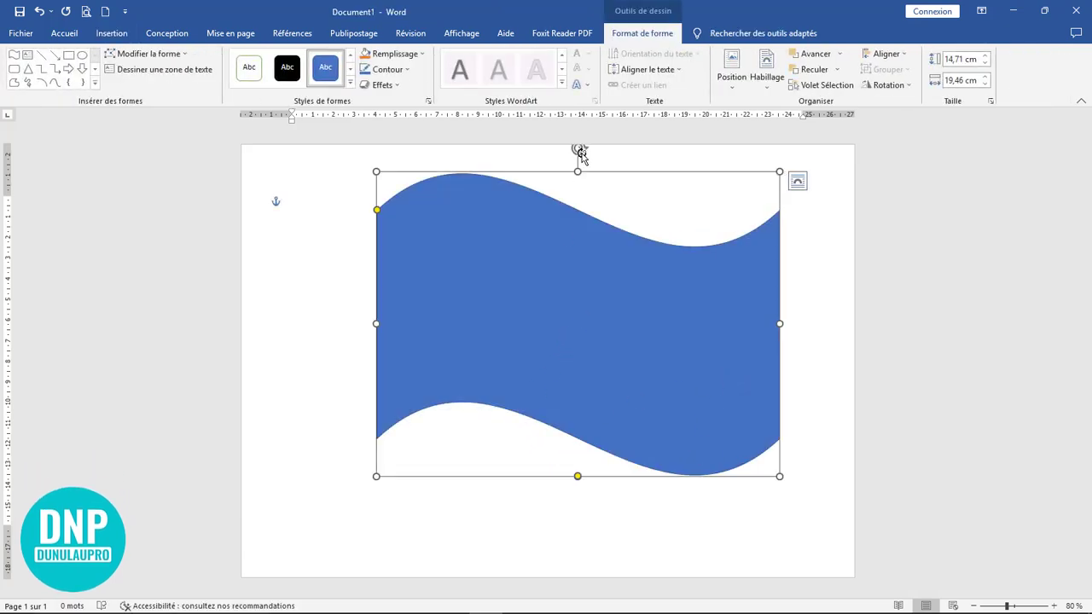
drag(555, 152, 410, 324)
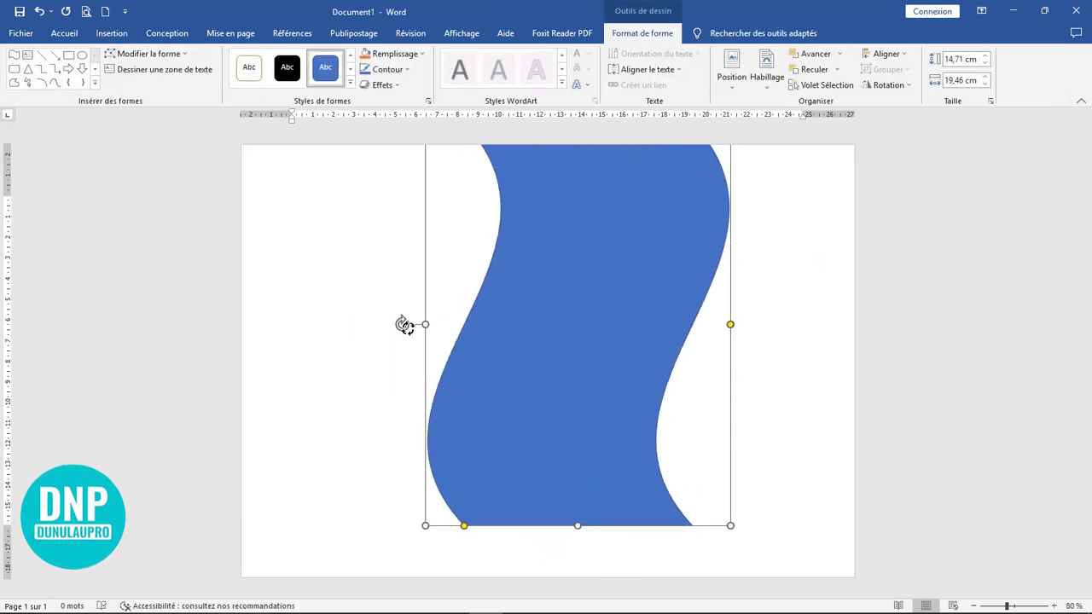
- Stretch the upright wave to about 21.56 cm by 14.98 cm, placing it partly off the page's left edge over the full page height
drag(591, 320, 261, 345)
drag(387, 546, 392, 577)
drag(295, 366, 283, 364)
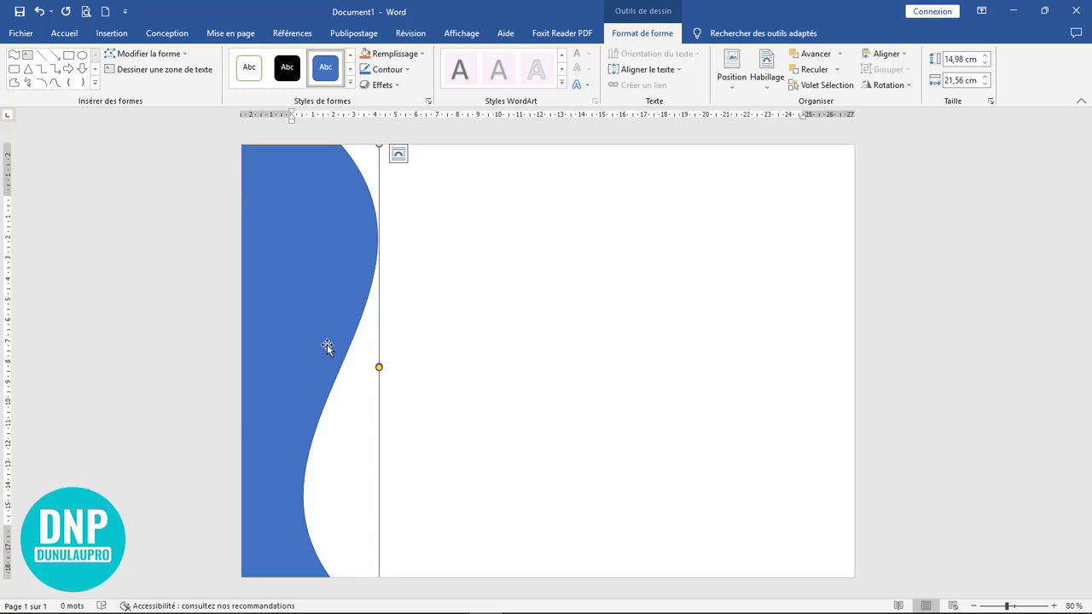
drag(327, 341, 310, 336)
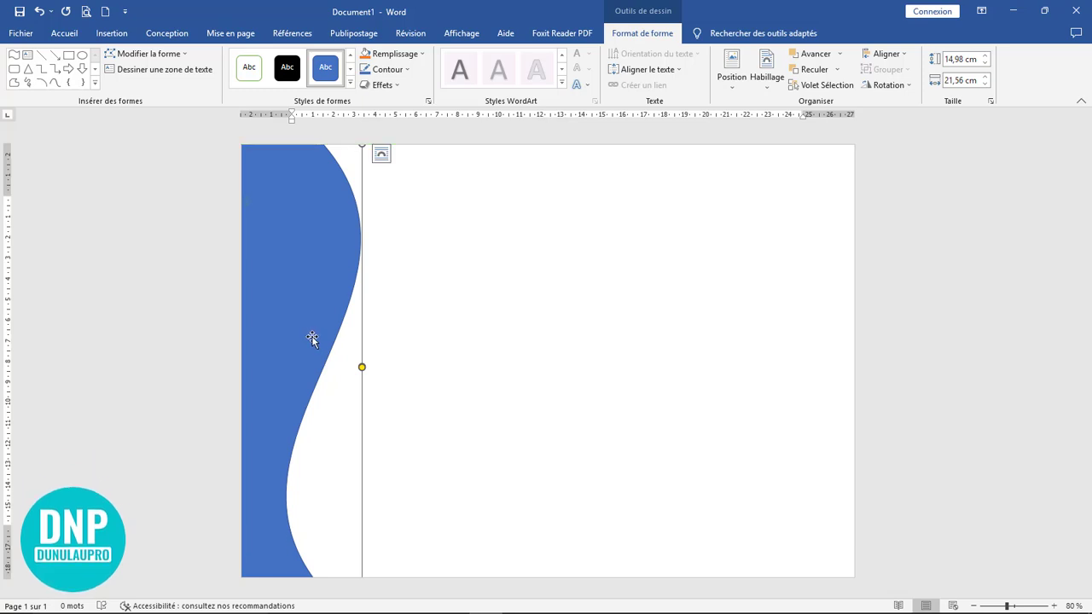
- Fill the wave with the standard dark blue and remove its outline
click(422, 54)
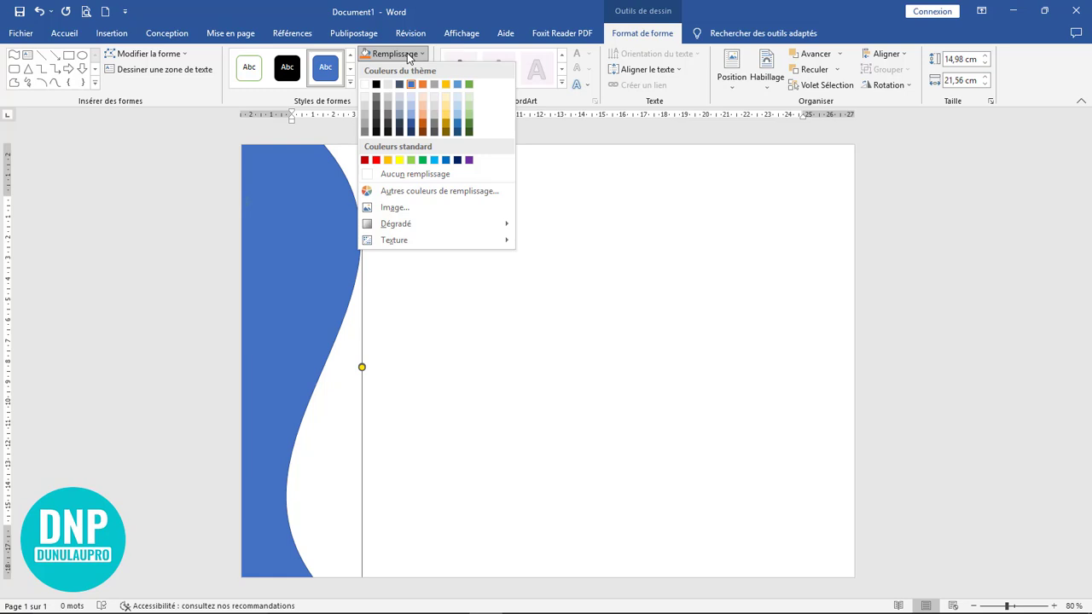
click(457, 160)
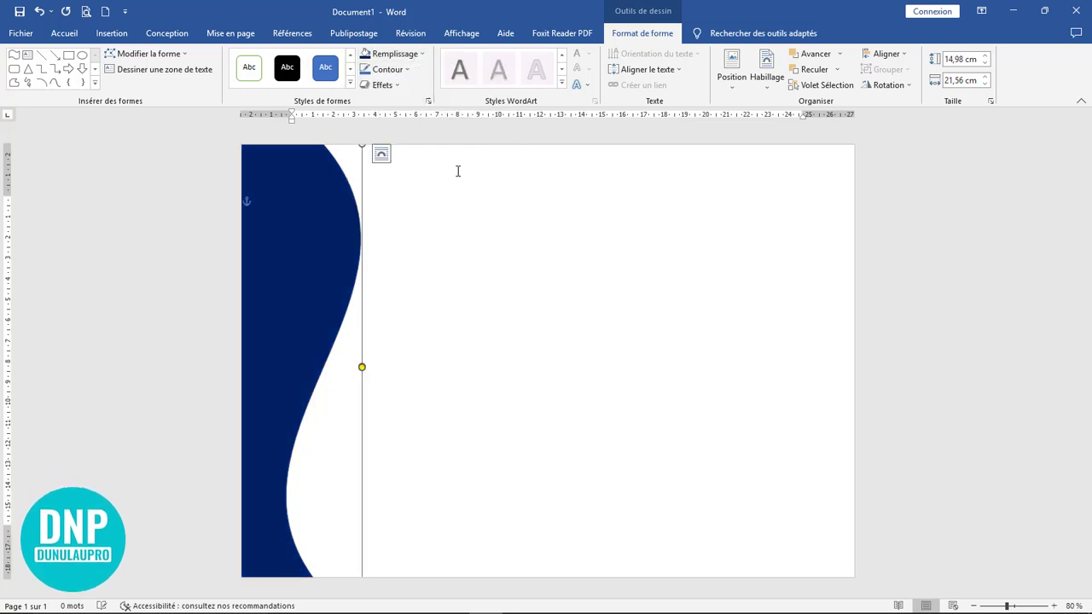
click(399, 72)
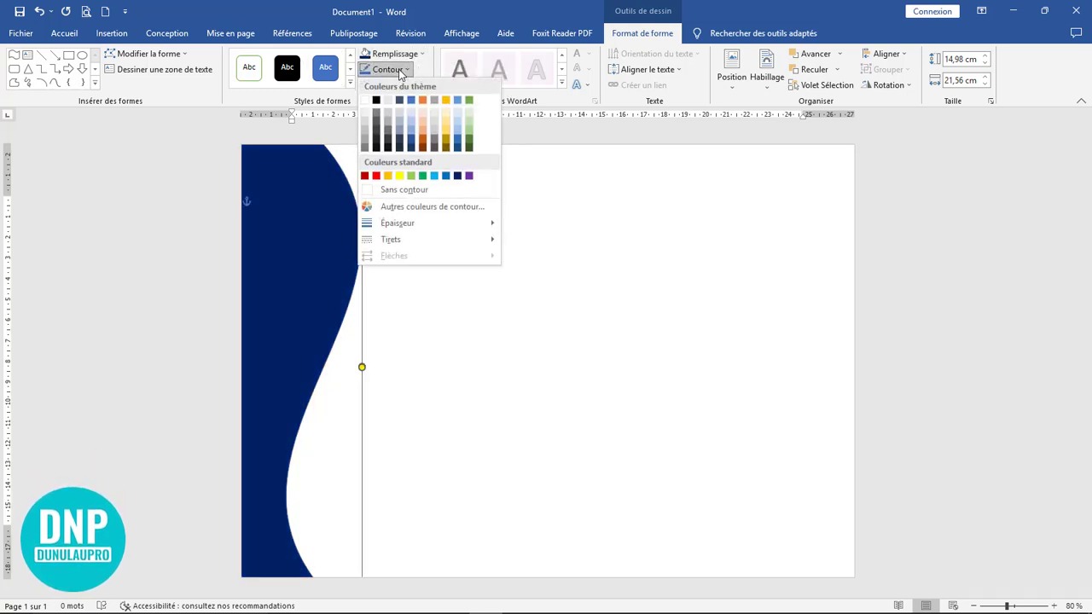
click(401, 189)
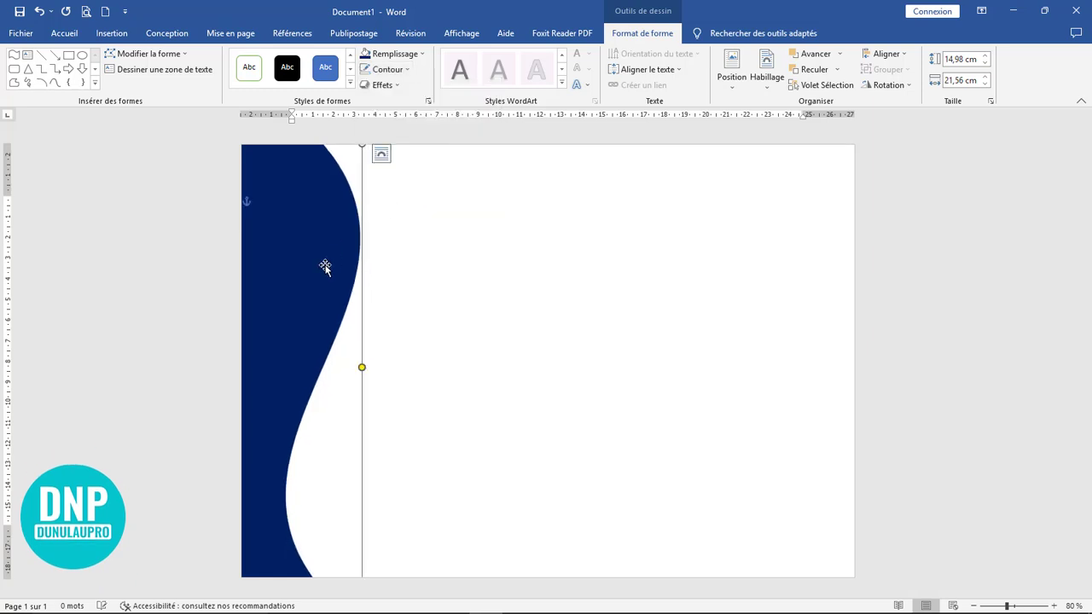
- Duplicate the dark blue wave, offset the copy slightly right and down, and shift the original down a little
drag(314, 288, 333, 295)
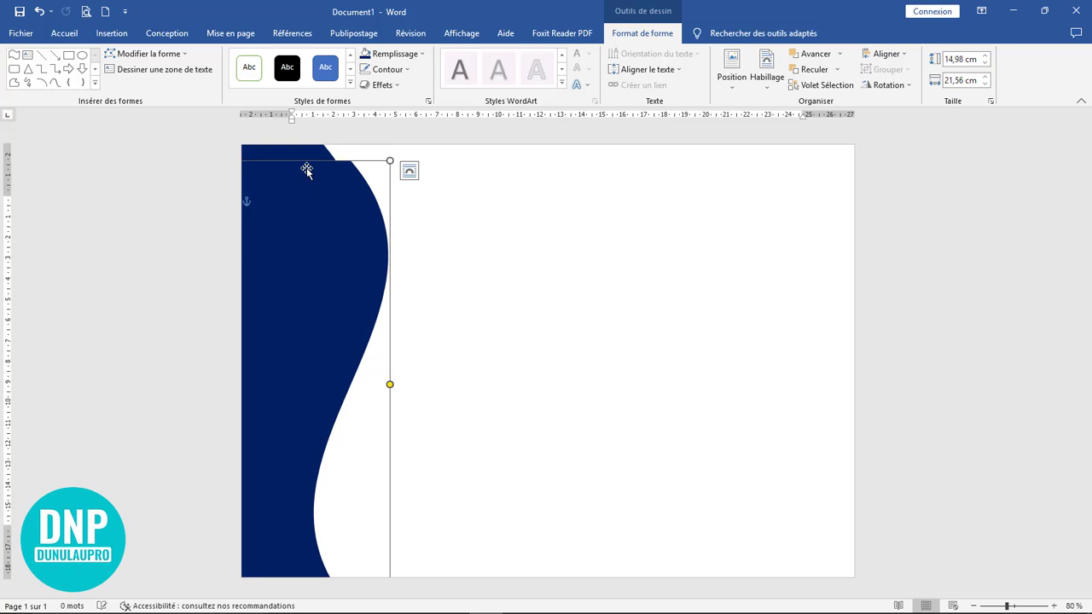
drag(308, 157, 309, 167)
drag(330, 226, 327, 254)
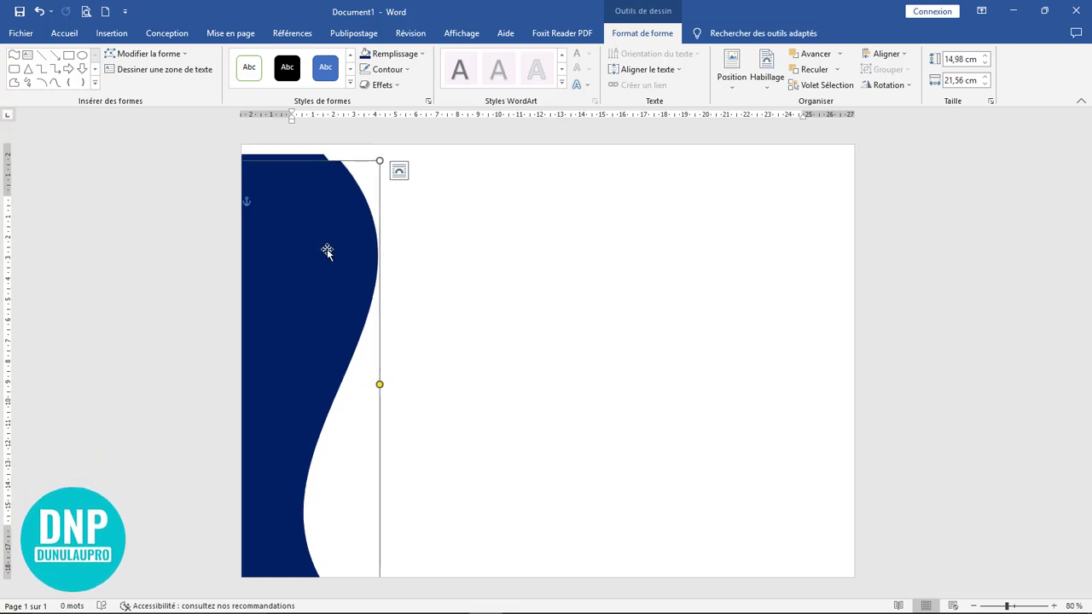
- Fill the duplicated wave with the standard orange and shift it slightly down
click(422, 54)
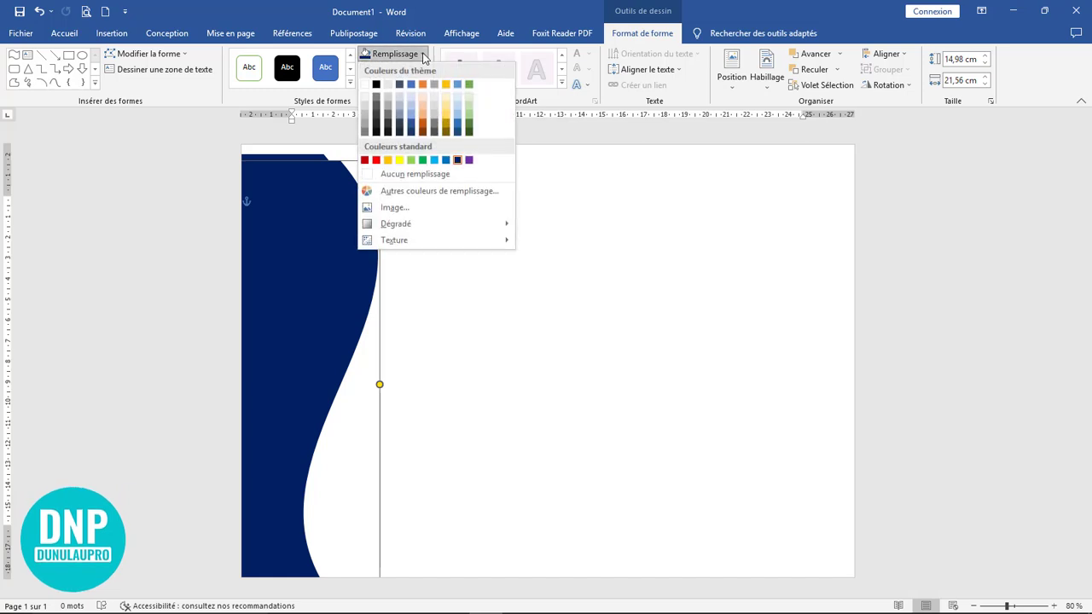
click(386, 160)
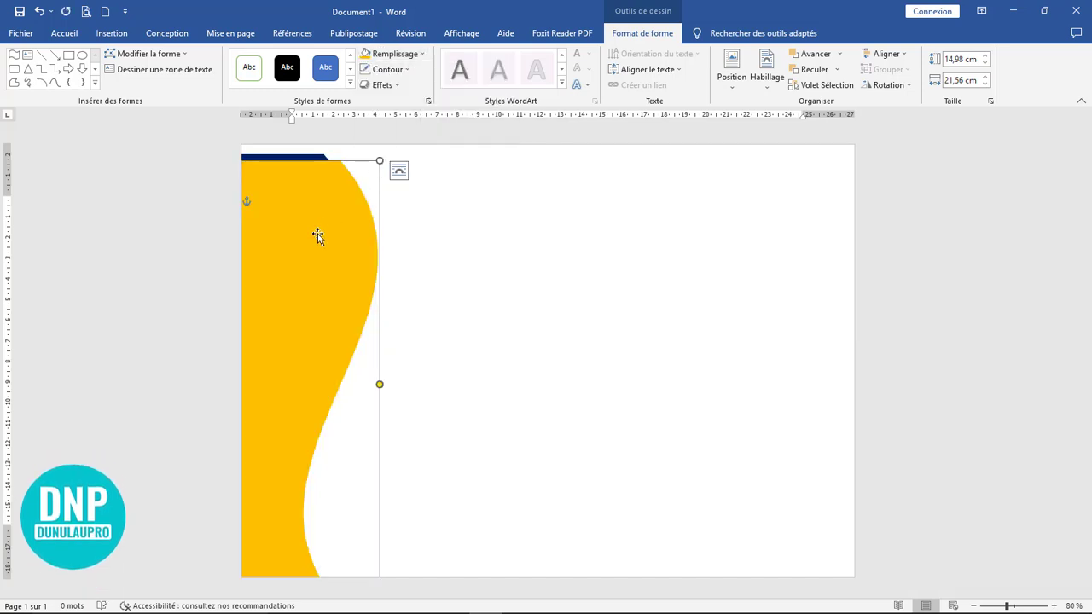
drag(320, 236, 320, 239)
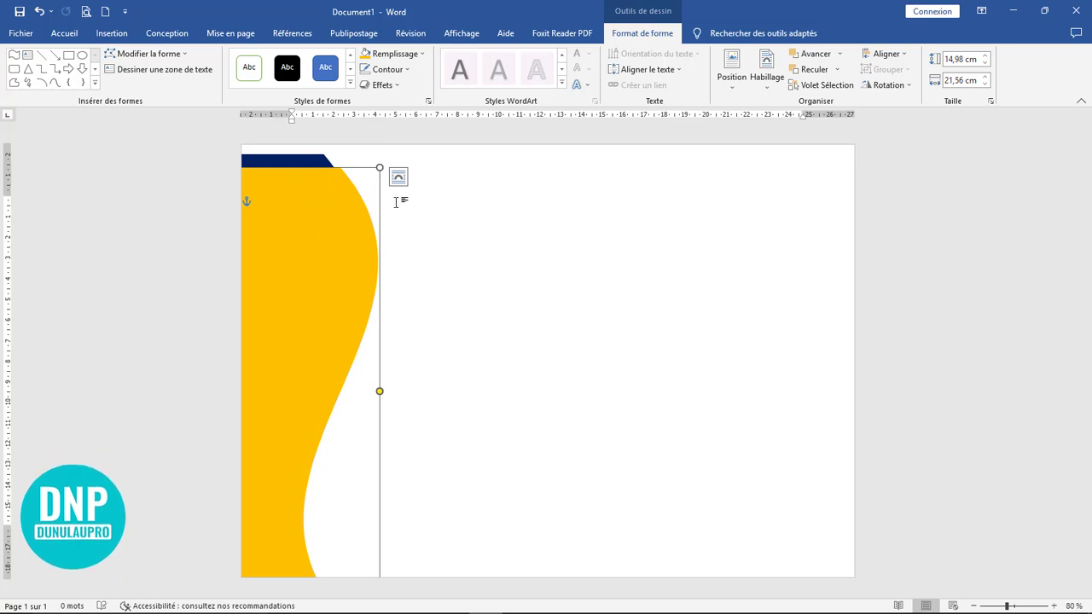
- Send the orange wave to the back, behind the dark blue wave
click(310, 162)
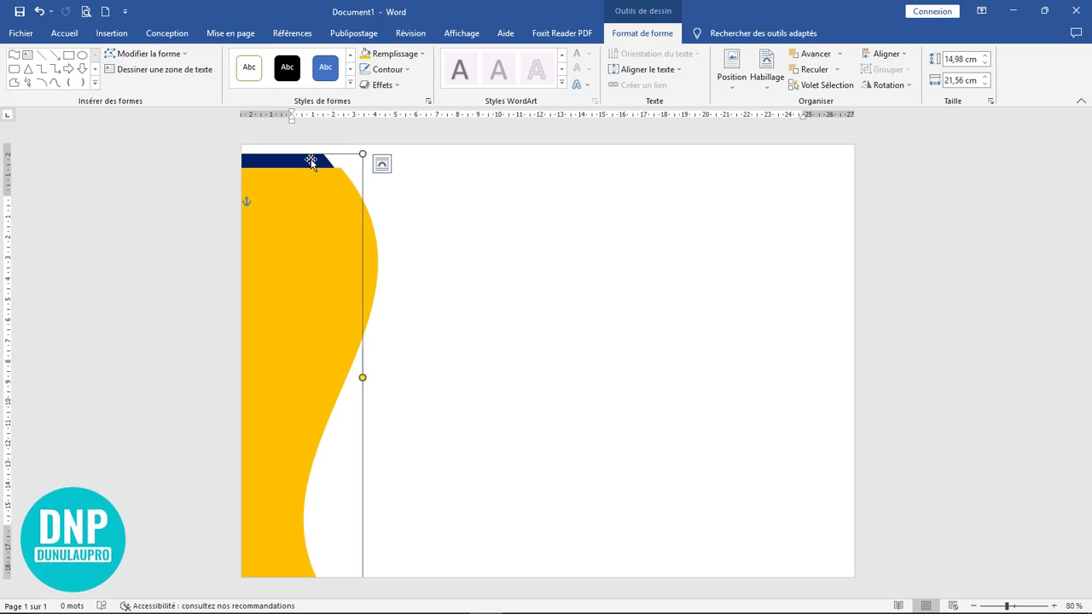
click(815, 69)
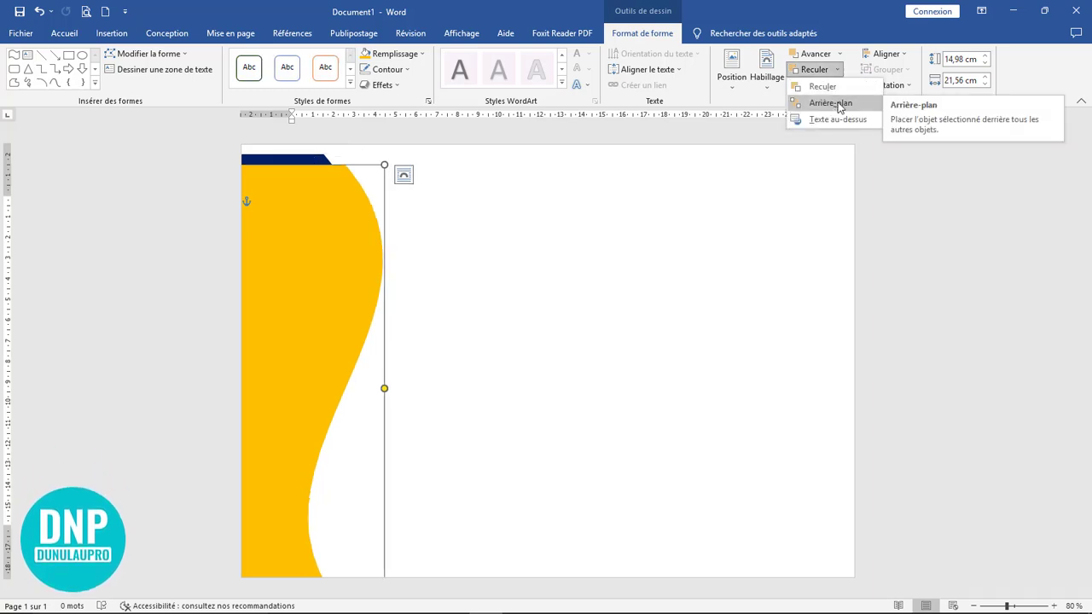
click(831, 103)
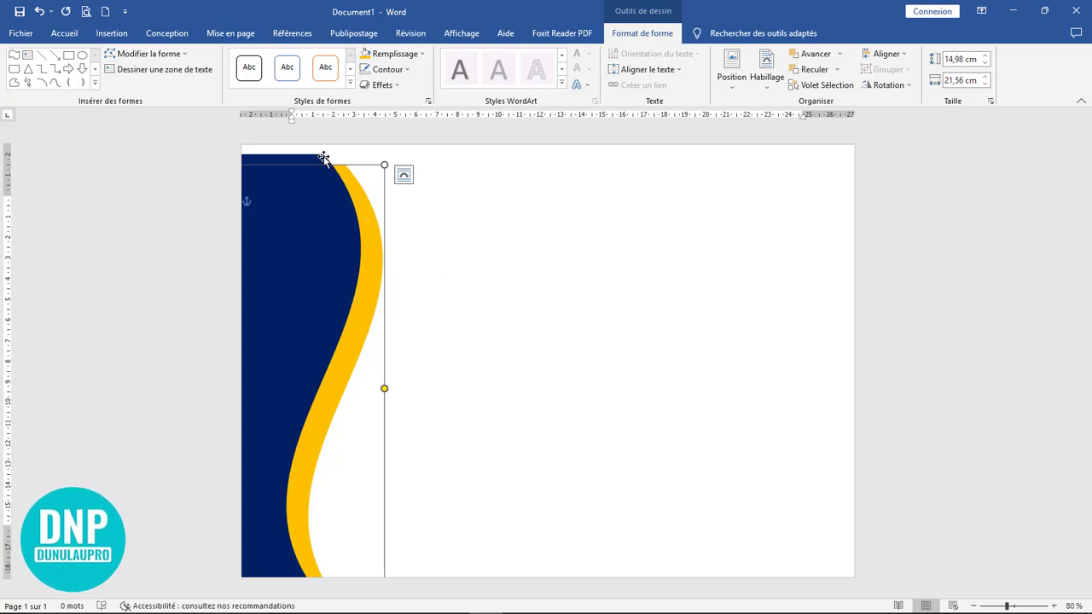
- Align the orange wave with the blue wave's upper edge, leaving only a thin orange band along the blue curve
drag(378, 243, 373, 234)
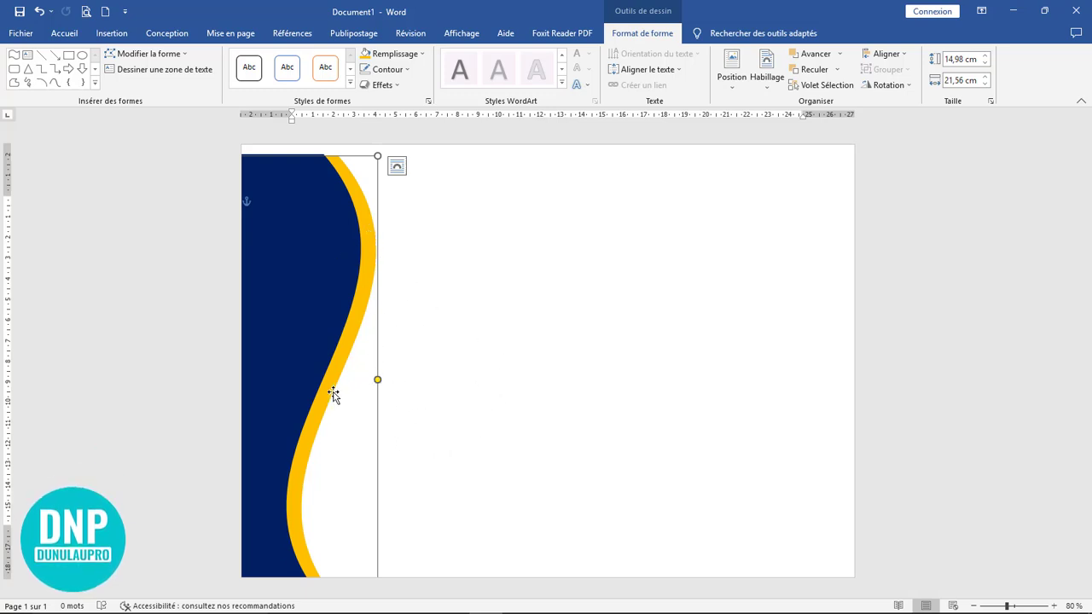
drag(332, 391, 326, 389)
click(499, 374)
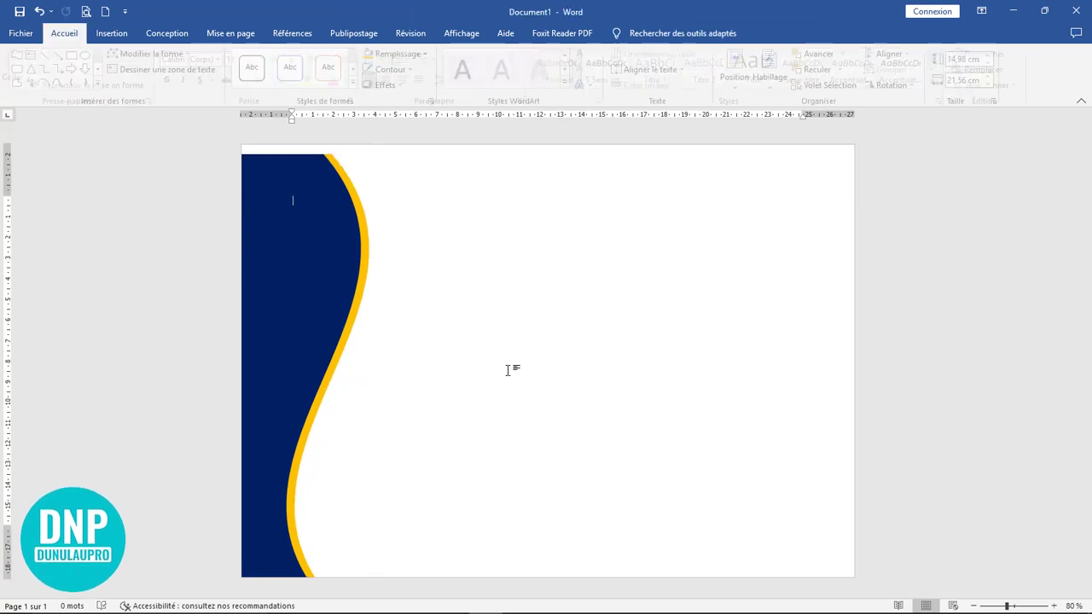
click(342, 356)
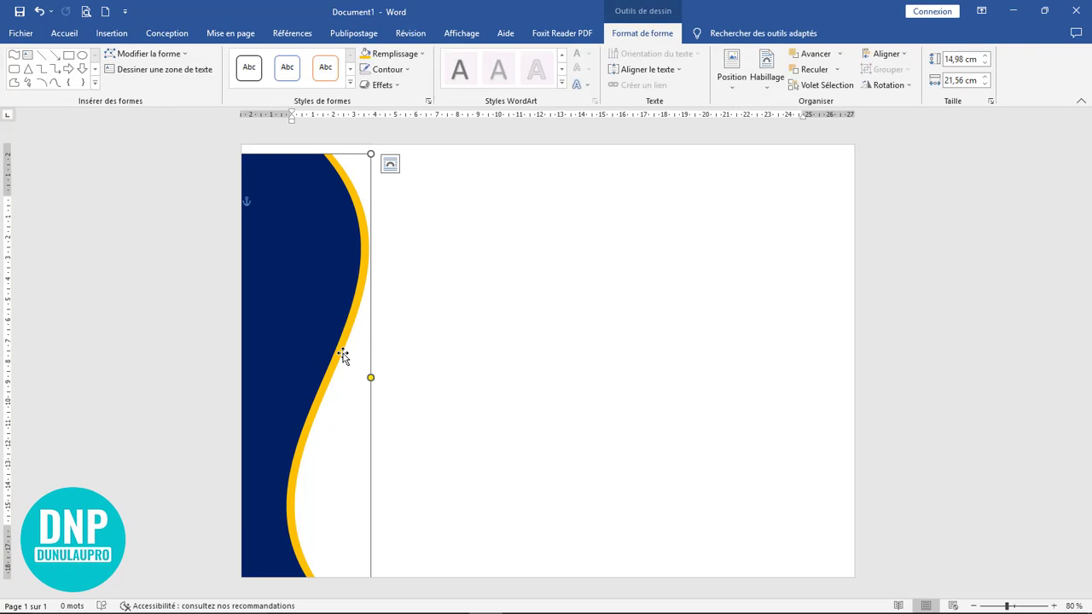
drag(342, 355, 345, 352)
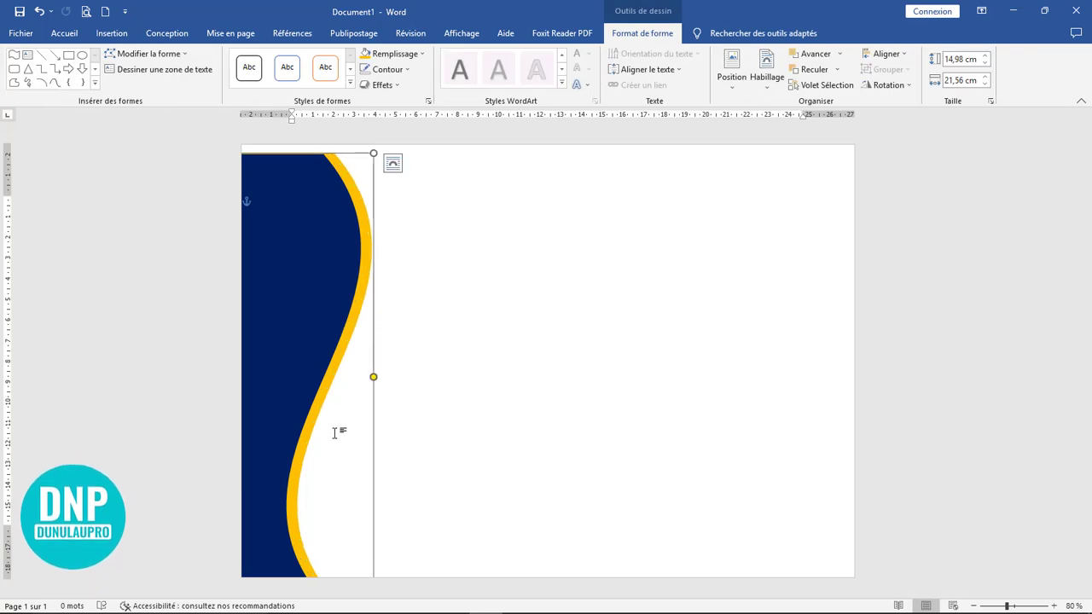
- Tilt the orange wave slightly counter-clockwise and place it behind the blue wave so its band widens toward the page's lower edge
drag(306, 444, 520, 441)
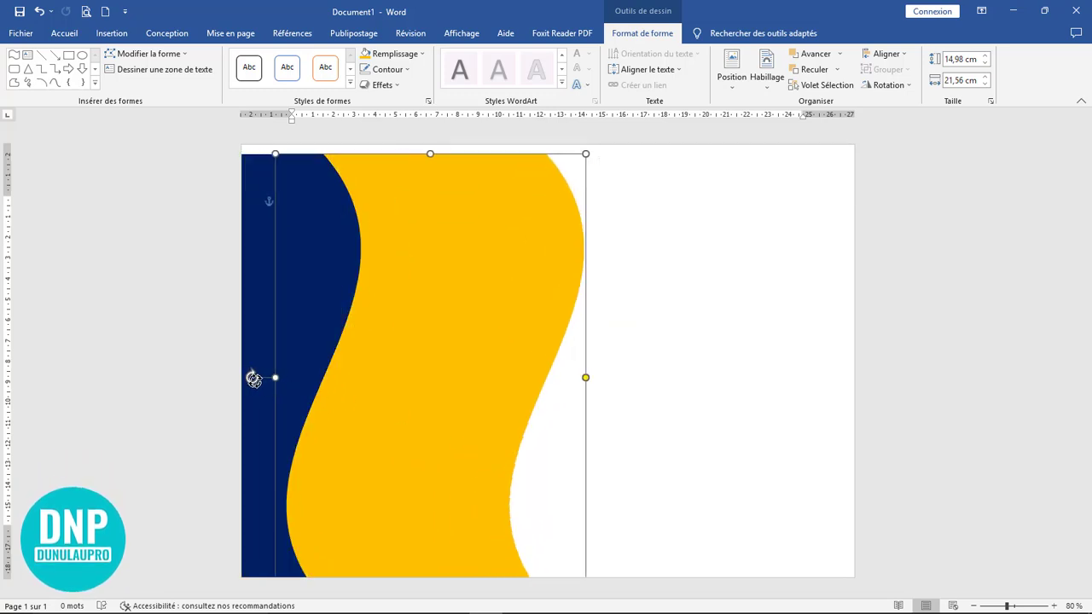
drag(254, 378, 254, 384)
drag(379, 415, 228, 420)
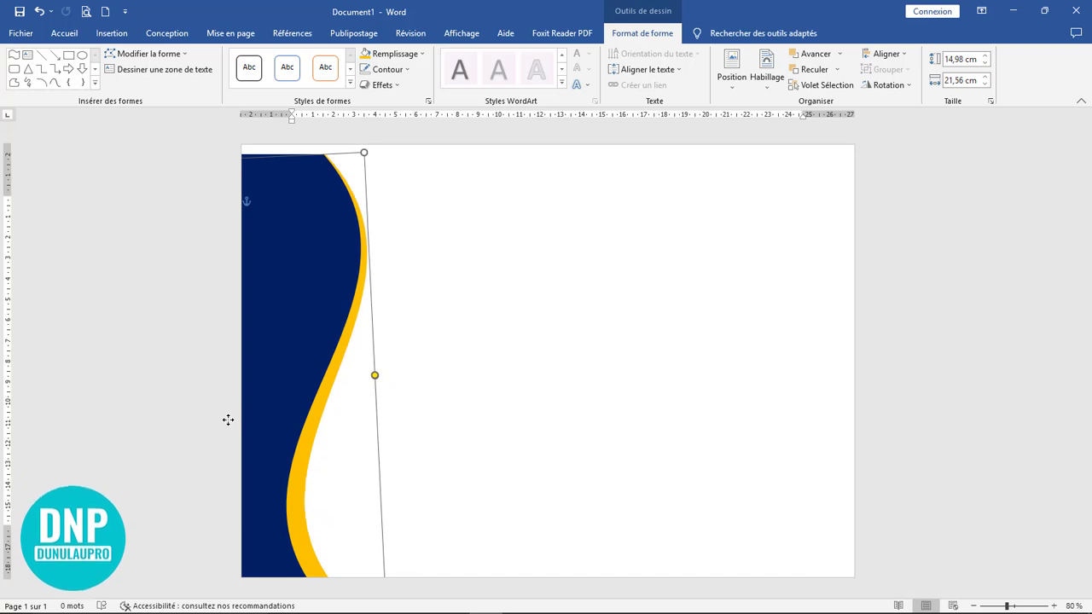
click(516, 370)
ctrl+scroll(654, 362, down, 2)
ctrl+scroll(654, 362, up, 2)
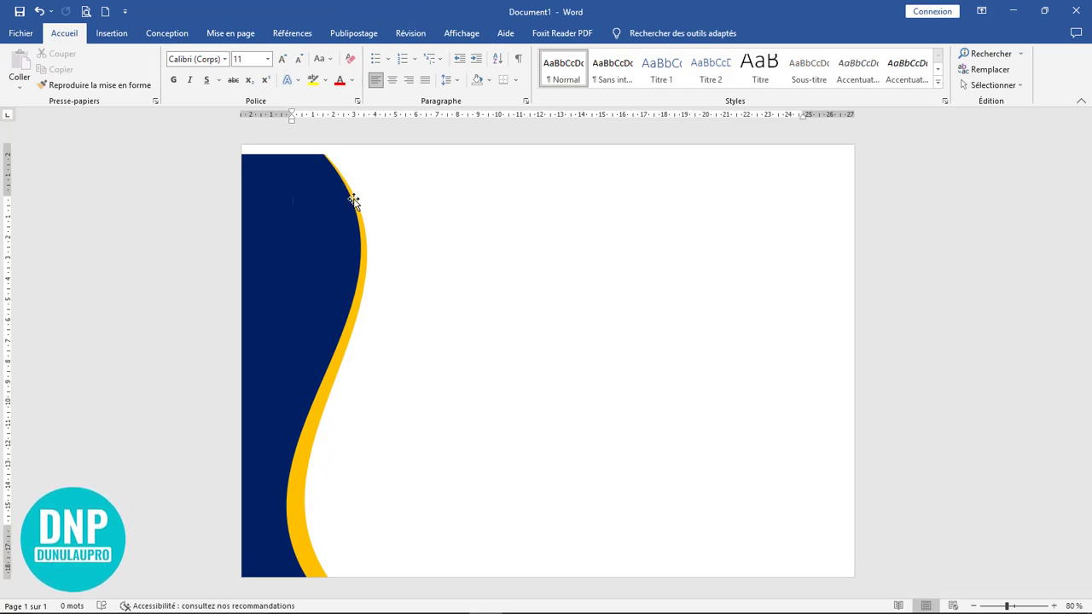
- Duplicate the tilted orange wave and offset the copy slightly right and down from the original
click(321, 406)
drag(324, 409, 336, 403)
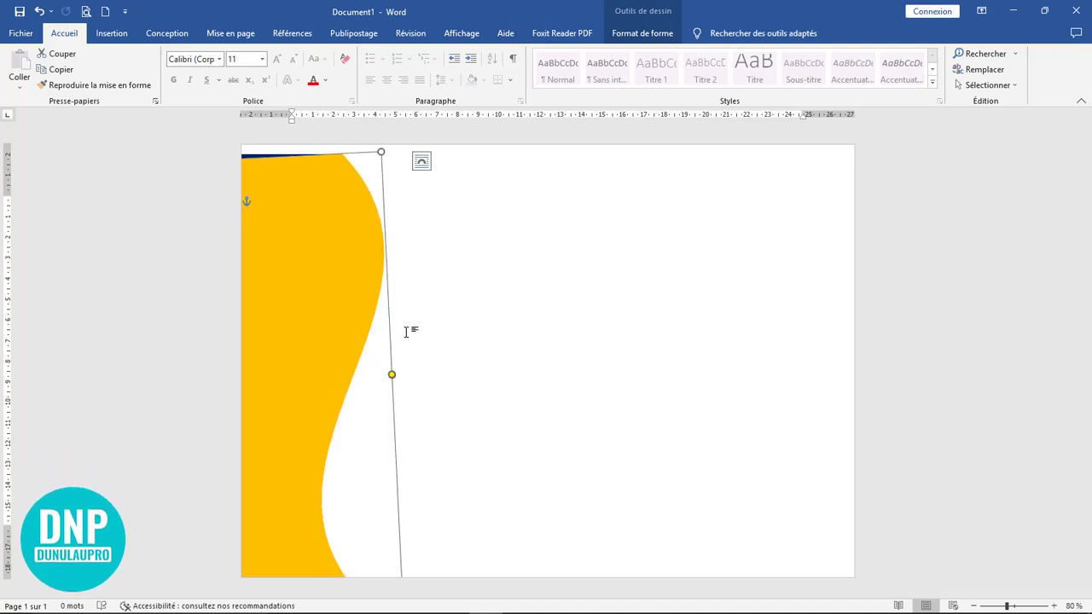
drag(362, 328, 368, 335)
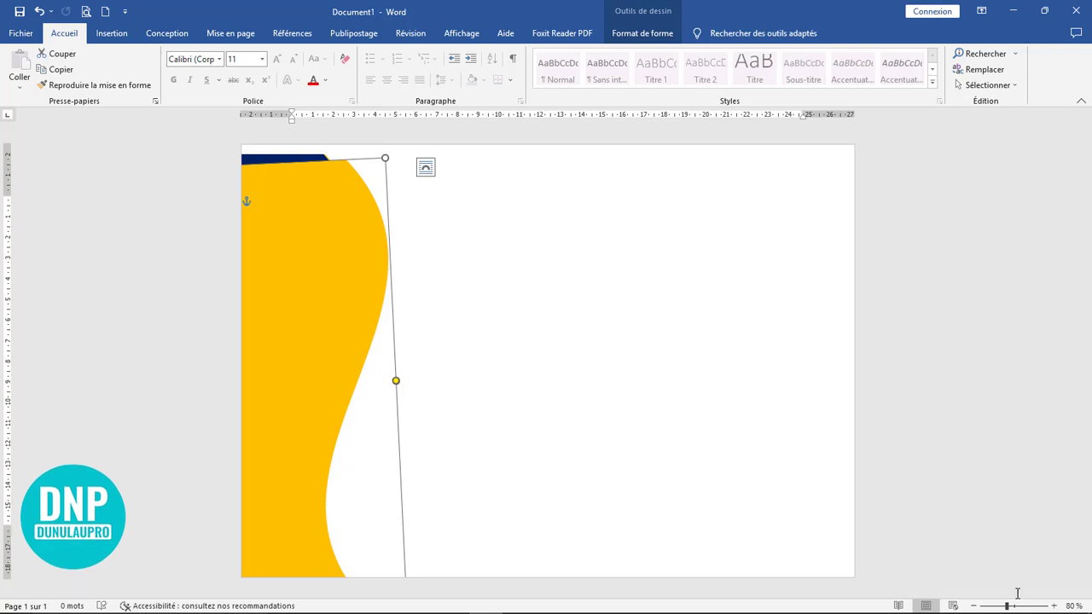
- Fill the front copy of the tilted orange wave with the standard light blue (Bleu clair)
click(1054, 605)
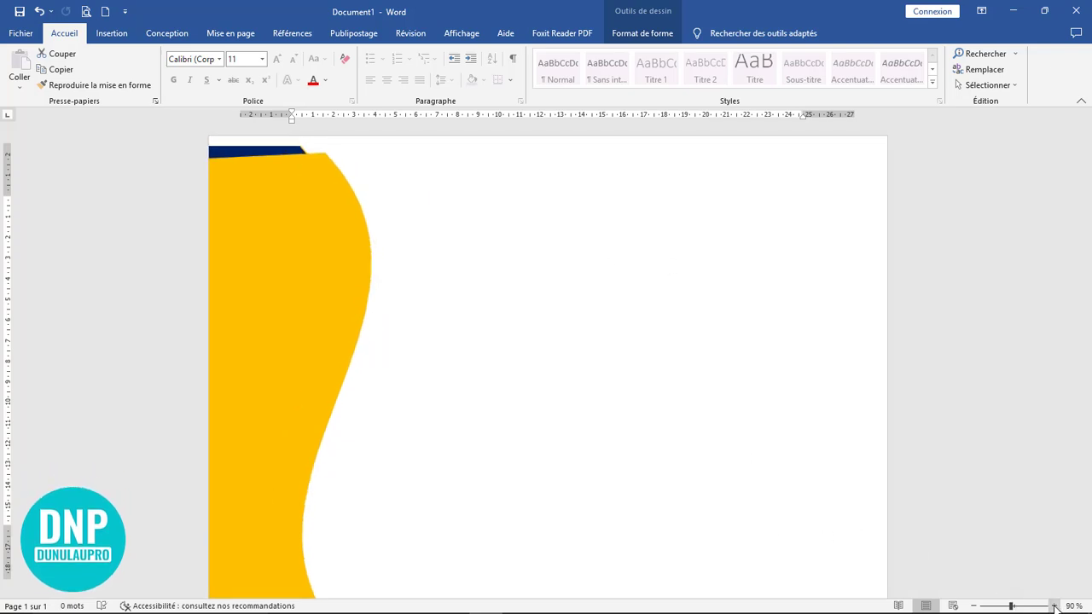
click(271, 151)
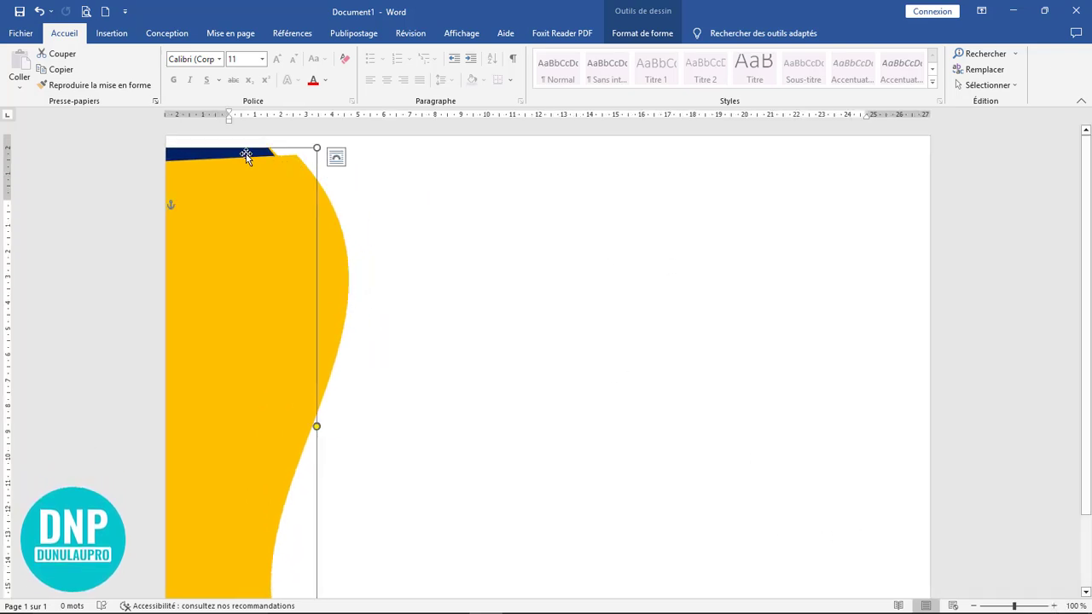
click(297, 215)
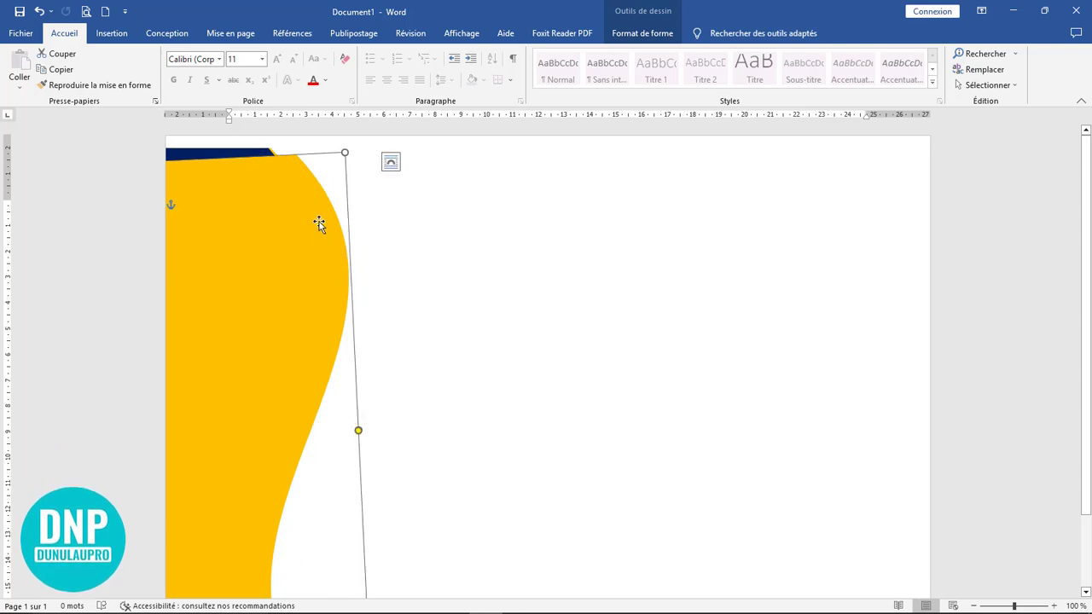
double_click(342, 273)
click(405, 56)
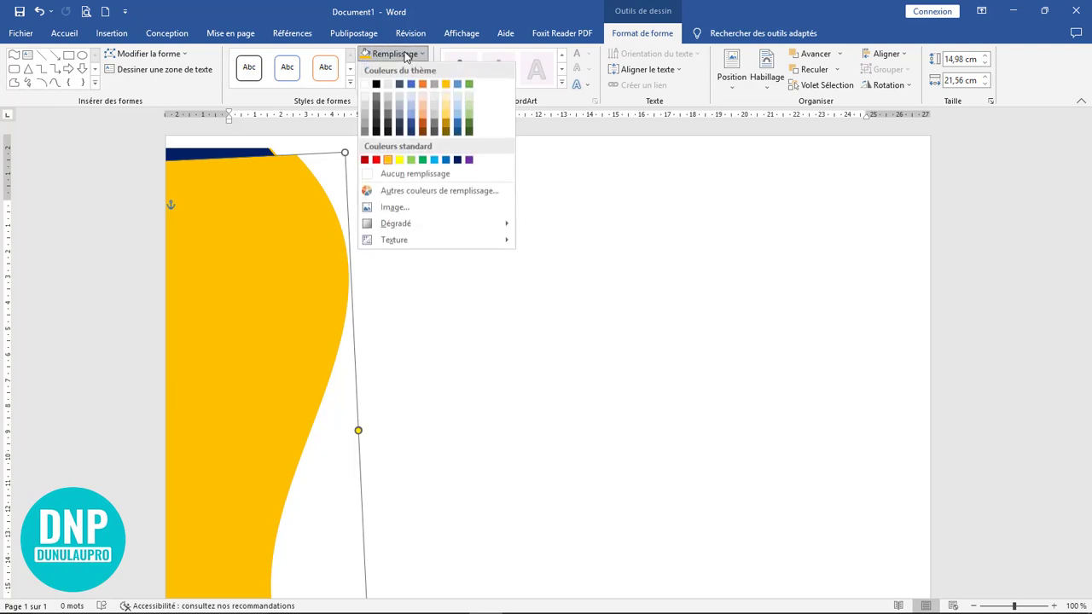
click(404, 56)
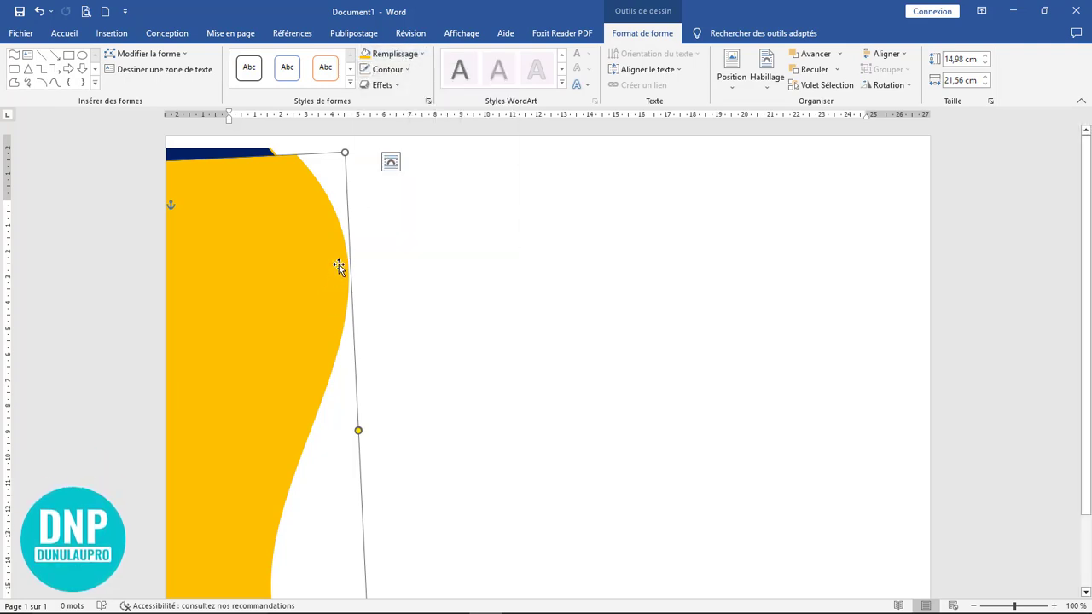
click(410, 57)
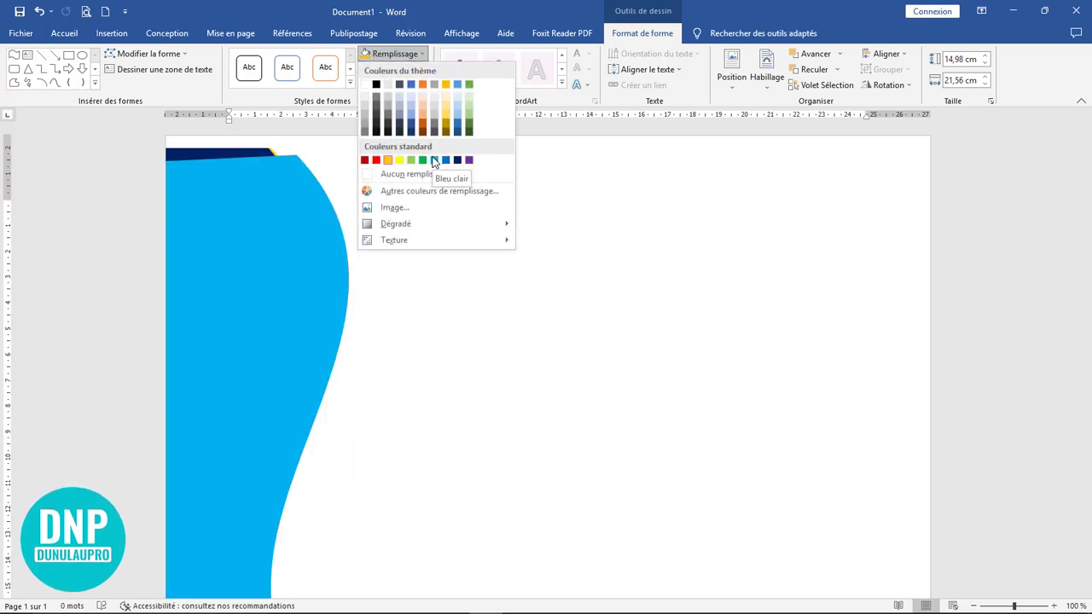
click(435, 160)
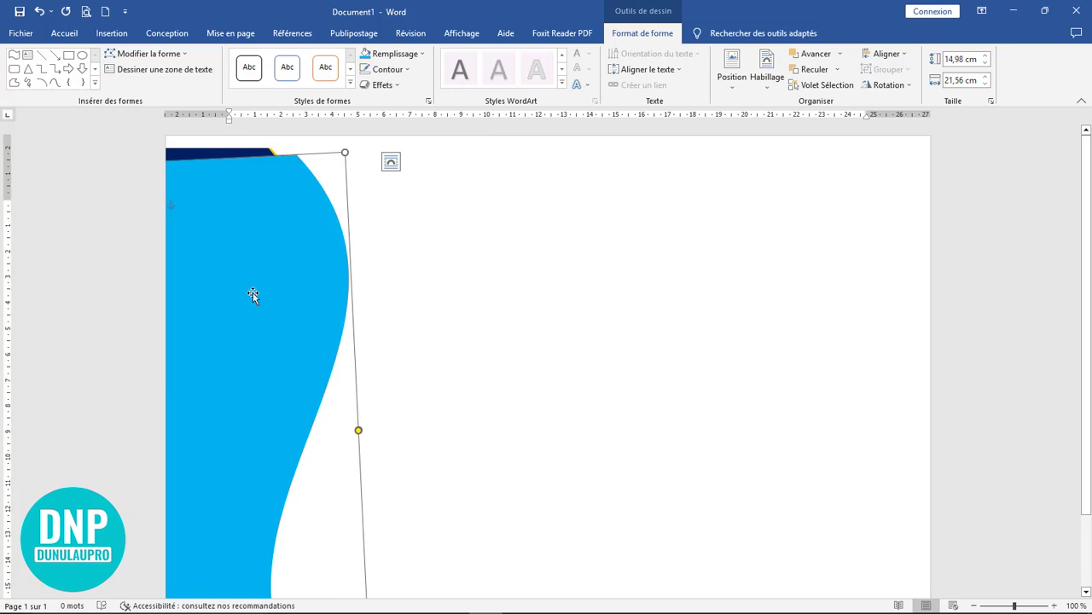
- Tilt the light blue wave slightly further counter-clockwise and realign it over the other waves at the page's left edge
drag(253, 295, 433, 287)
drag(375, 414, 412, 424)
drag(168, 444, 170, 450)
drag(378, 359, 160, 366)
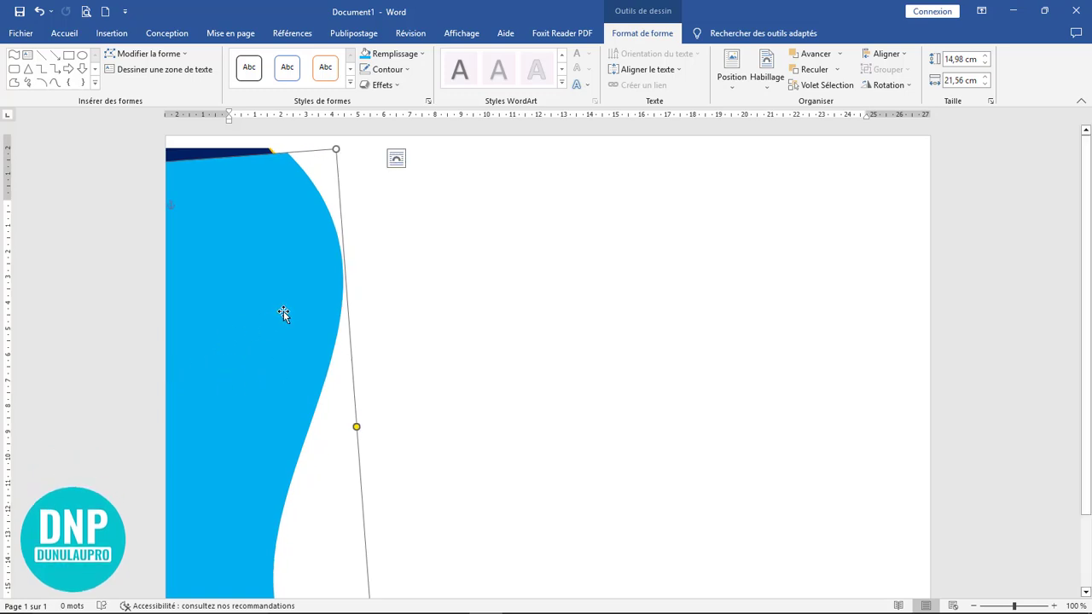
- Send the light blue wave to the back and nudge it left to leave a narrow light blue band beside the orange one
click(838, 71)
click(841, 108)
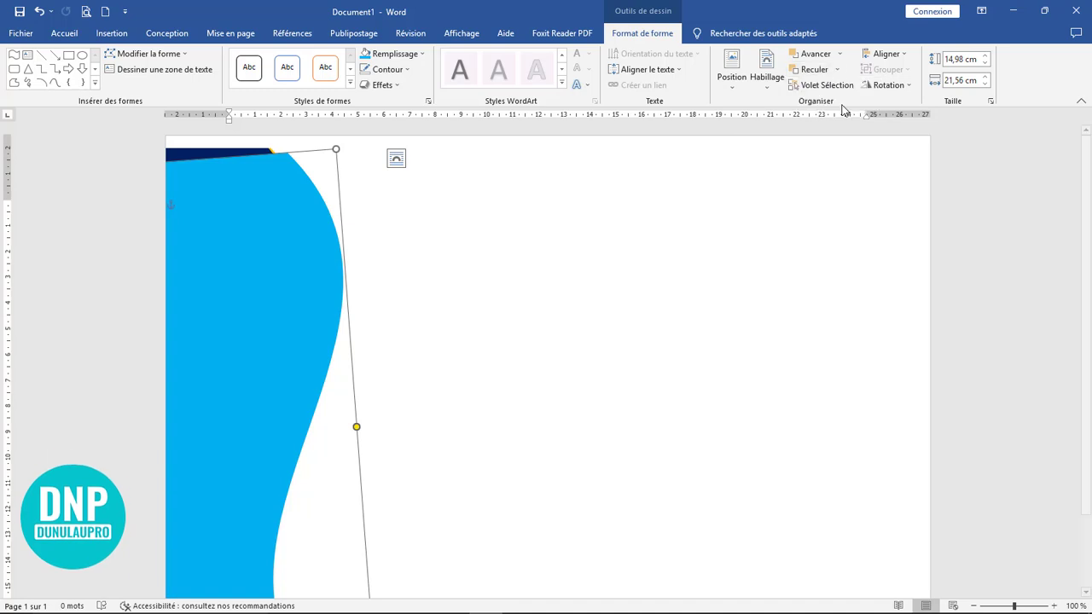
drag(325, 385, 311, 383)
scroll(452, 372, down, 3)
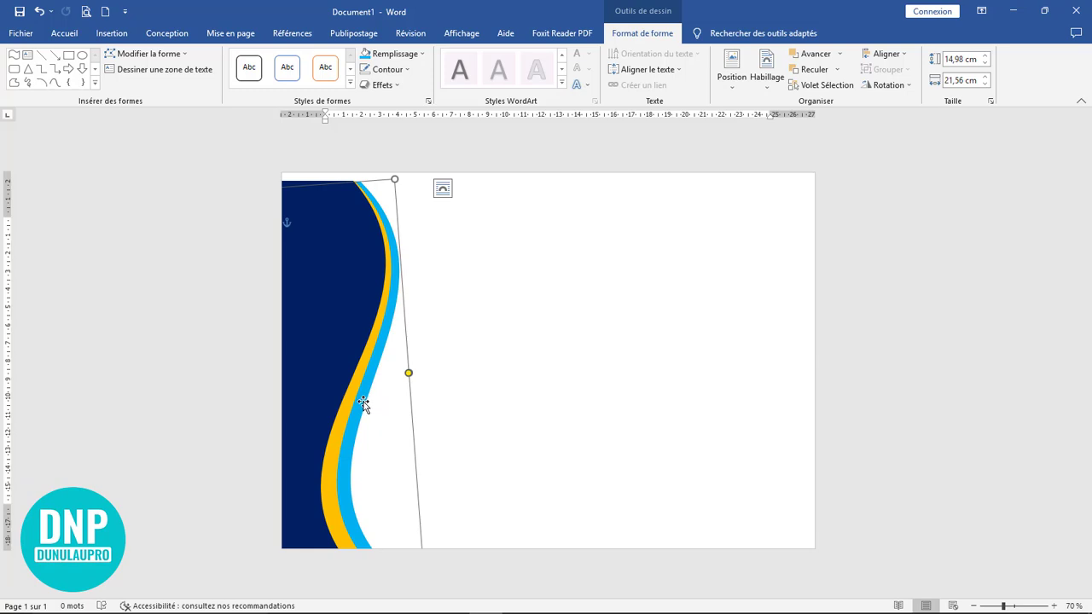
scroll(548, 361, up, 3)
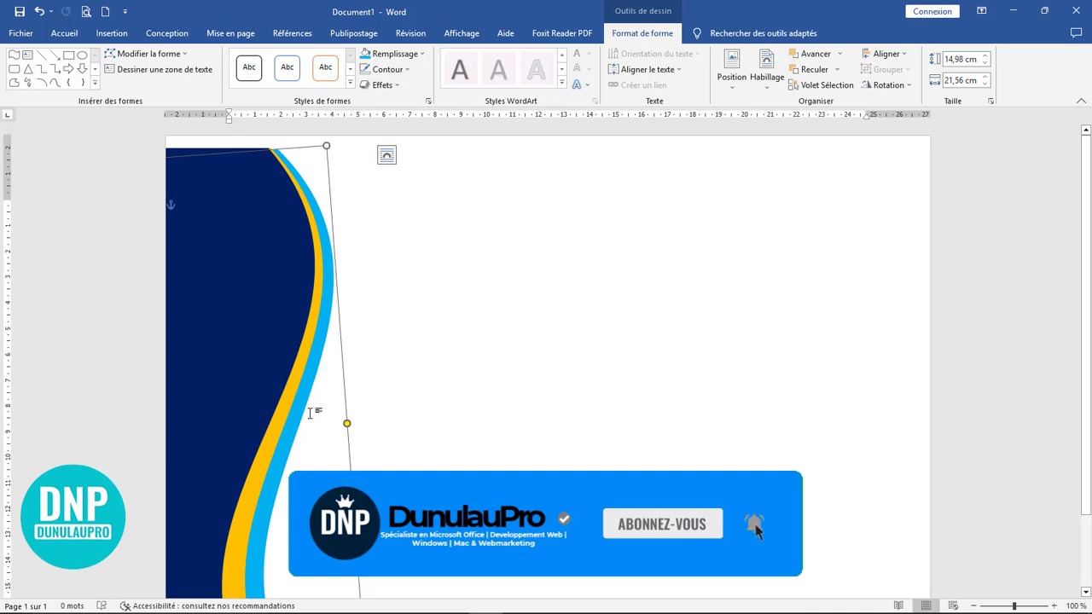
- Duplicate the light blue wave slightly to the right and set the copy's solid fill transparency to 40%
mouse_move(306, 404)
mouse_down()
mouse_move(853, 386)
mouse_move(512, 415)
mouse_move(355, 395)
mouse_move(339, 410)
mouse_move(303, 398)
mouse_up()
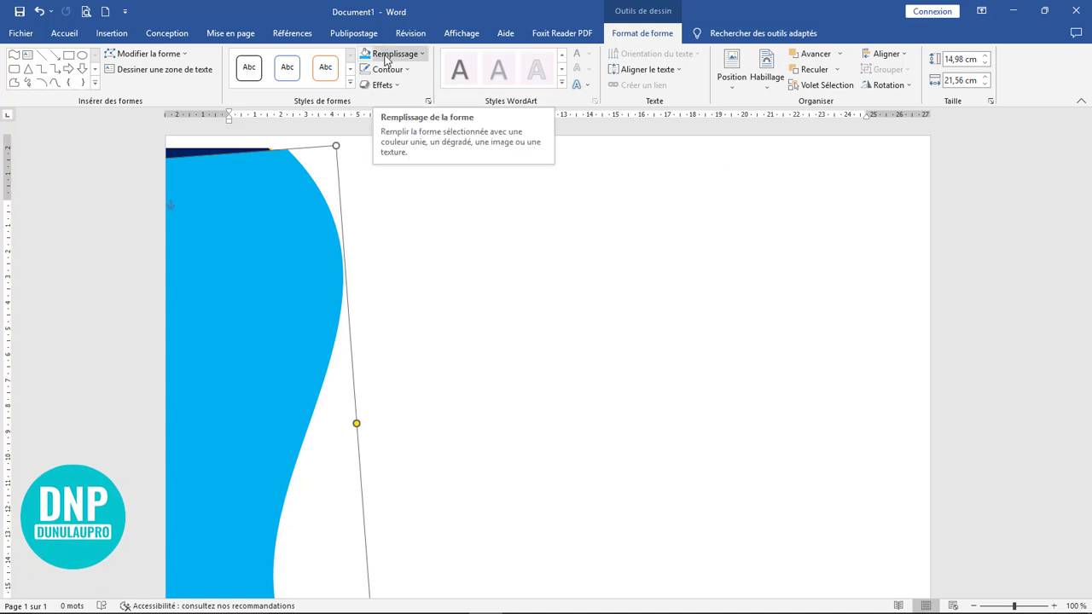
click(429, 102)
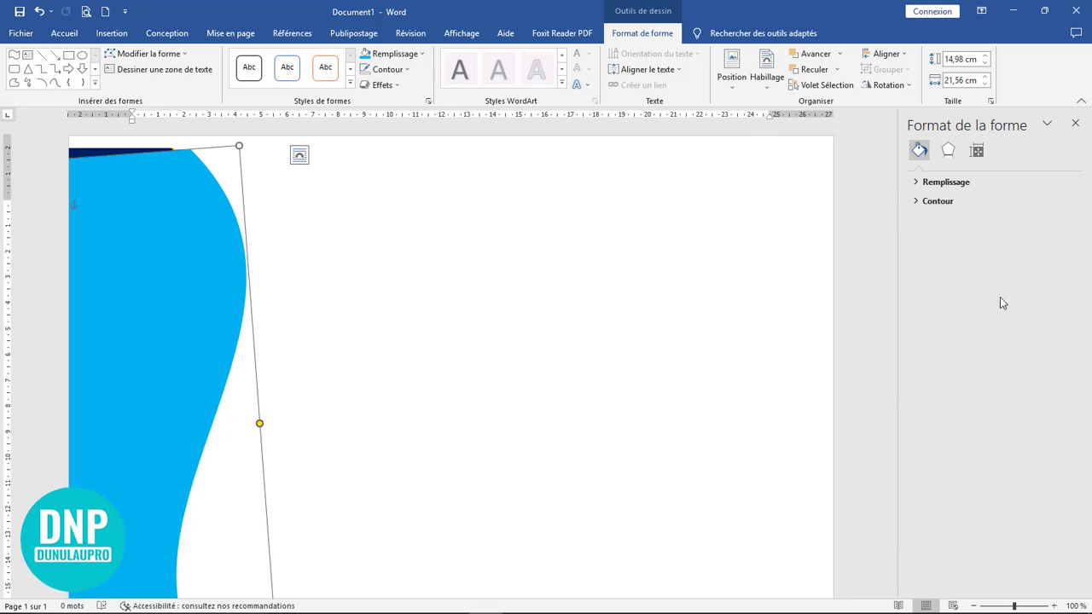
click(940, 184)
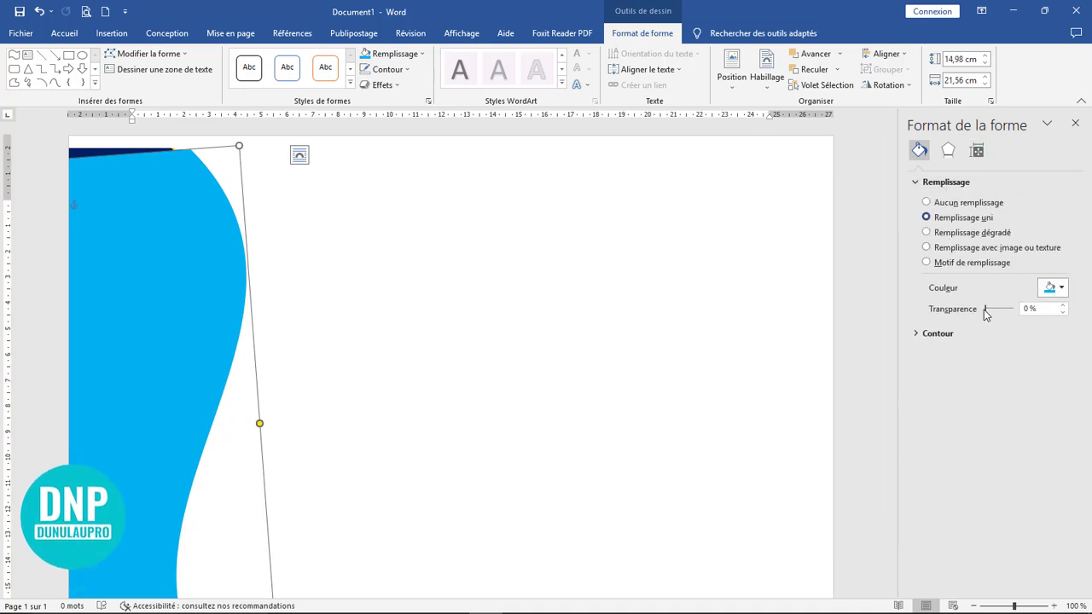
drag(988, 307, 1001, 309)
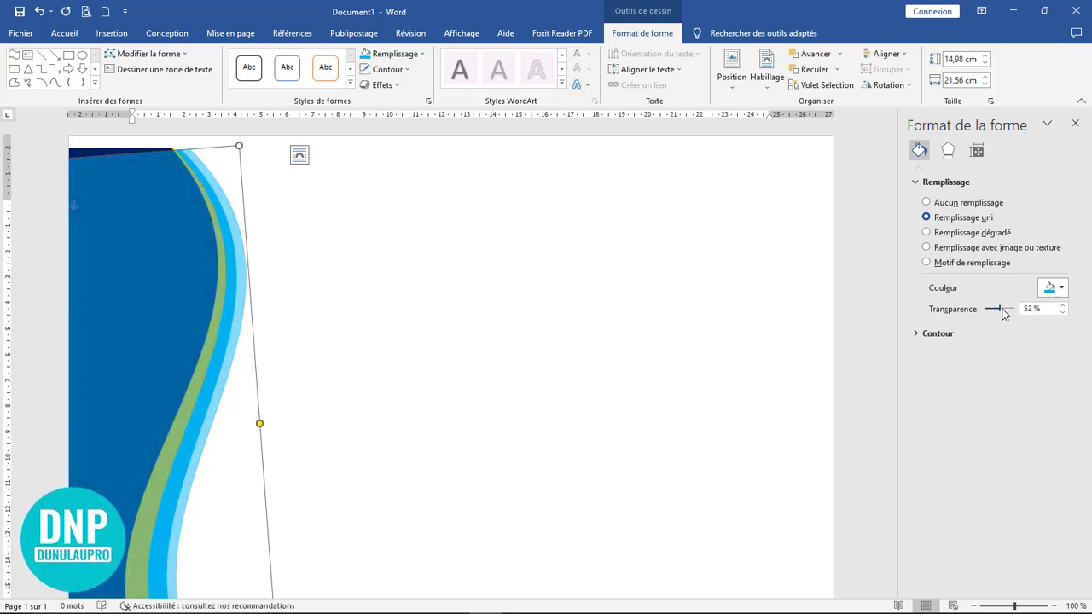
drag(1003, 313, 1000, 313)
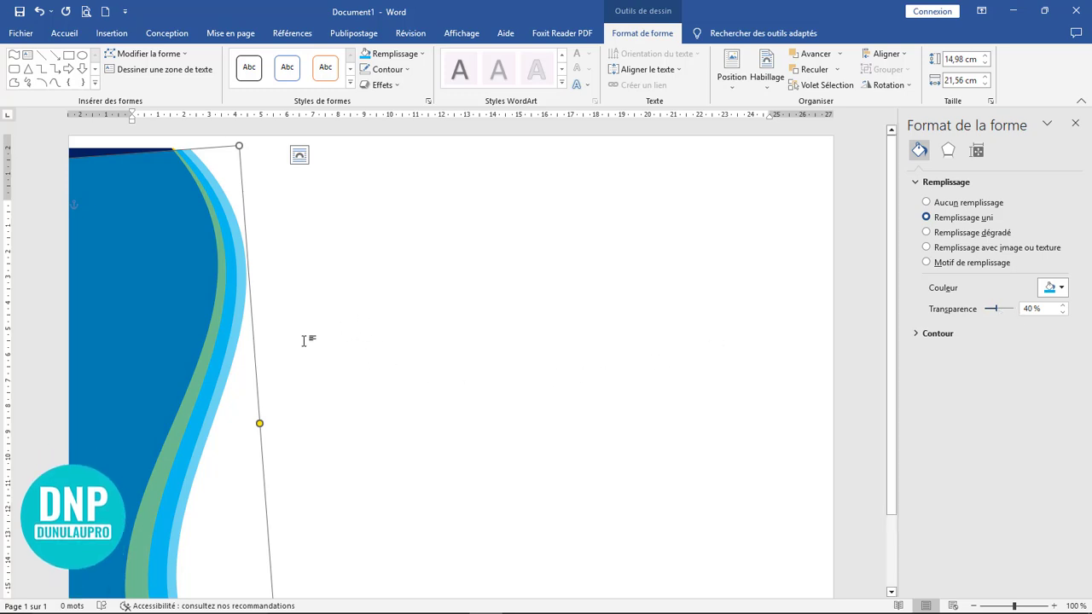
- Shift the translucent blue wave slightly right, send it to the back behind all other waves, and close the formatting options
drag(216, 418, 218, 416)
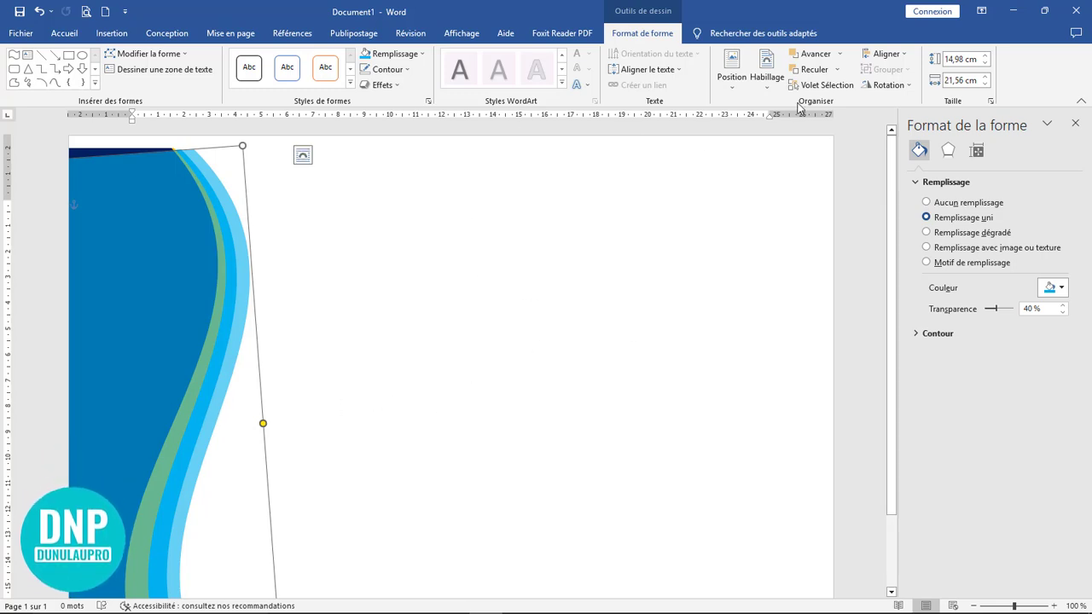
click(838, 69)
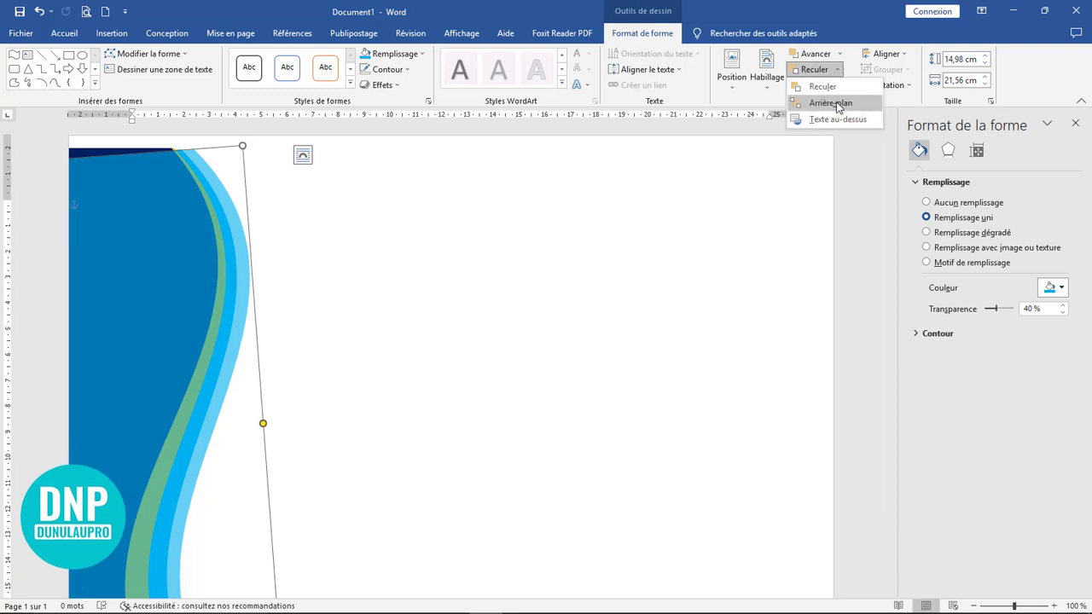
click(836, 101)
click(377, 293)
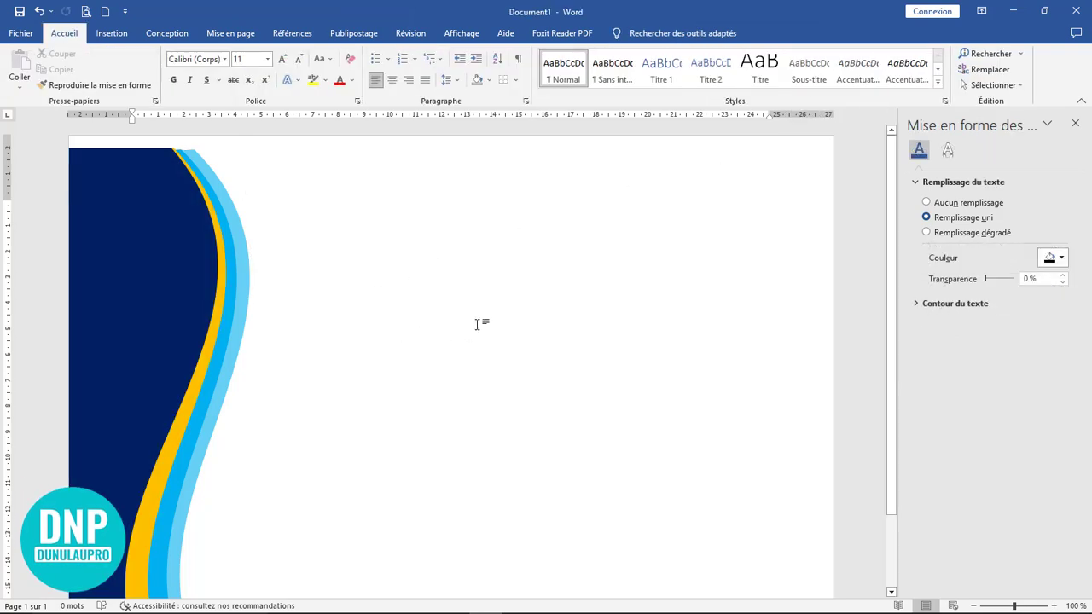
scroll(473, 328, down, 4)
scroll(482, 322, up, 3)
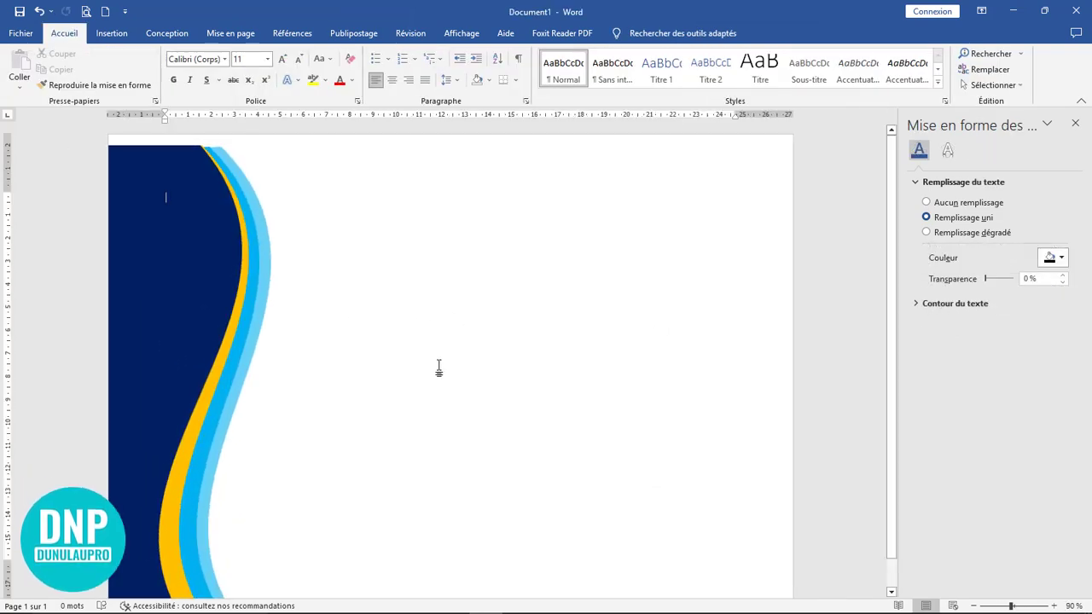
click(1074, 123)
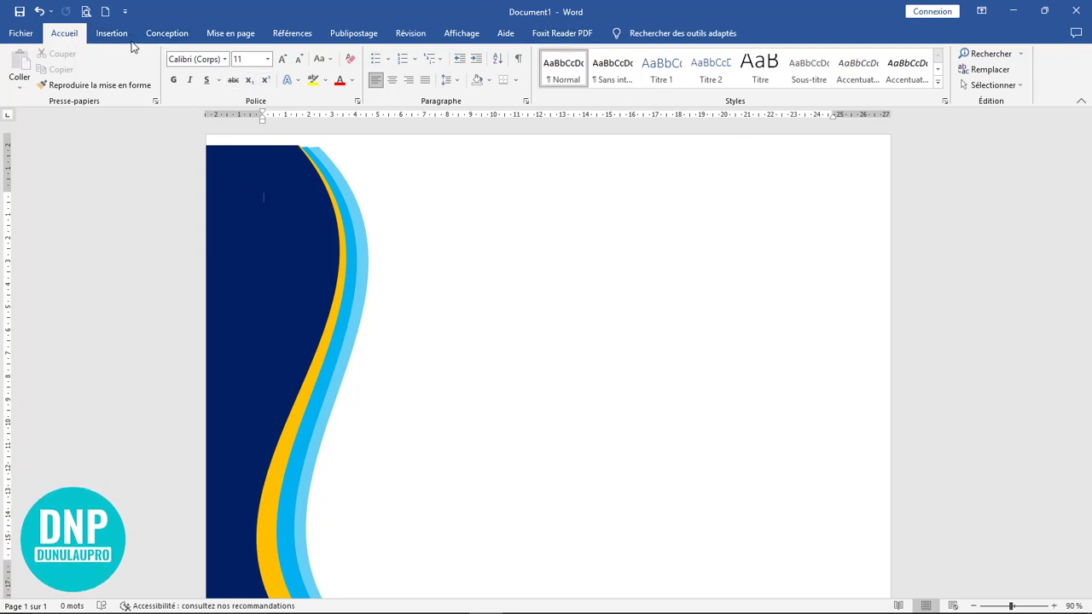
- Select all four wave shapes as objects and group them into one object
click(993, 86)
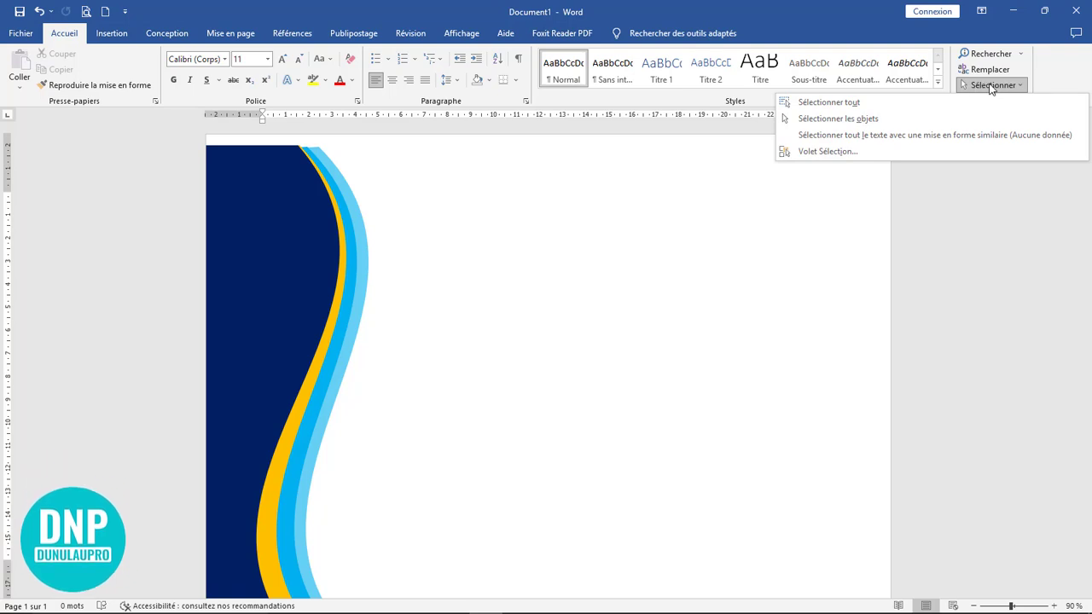
click(64, 38)
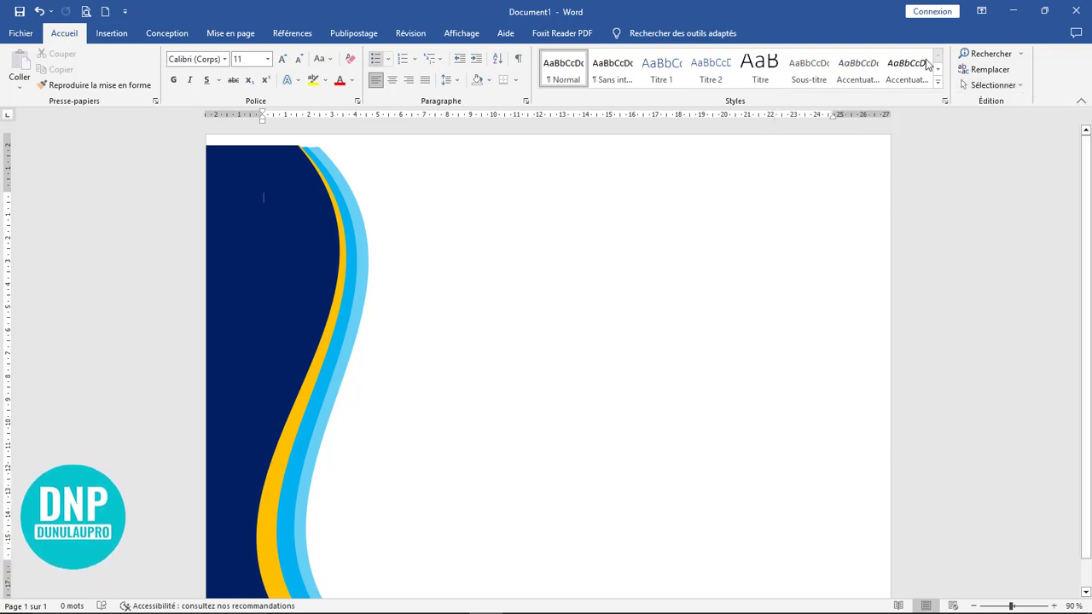
click(995, 85)
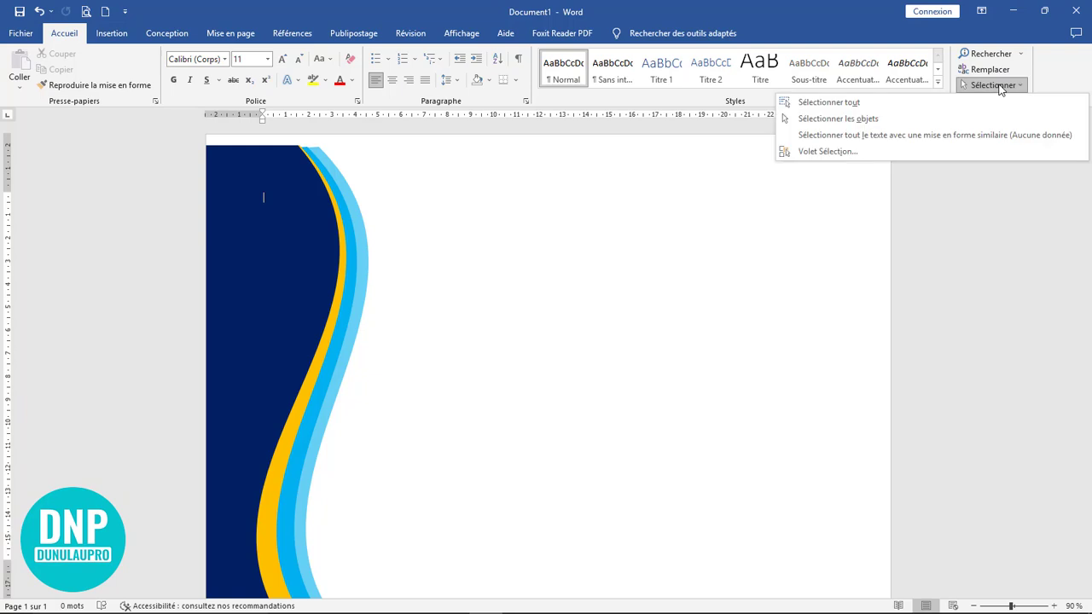
click(793, 120)
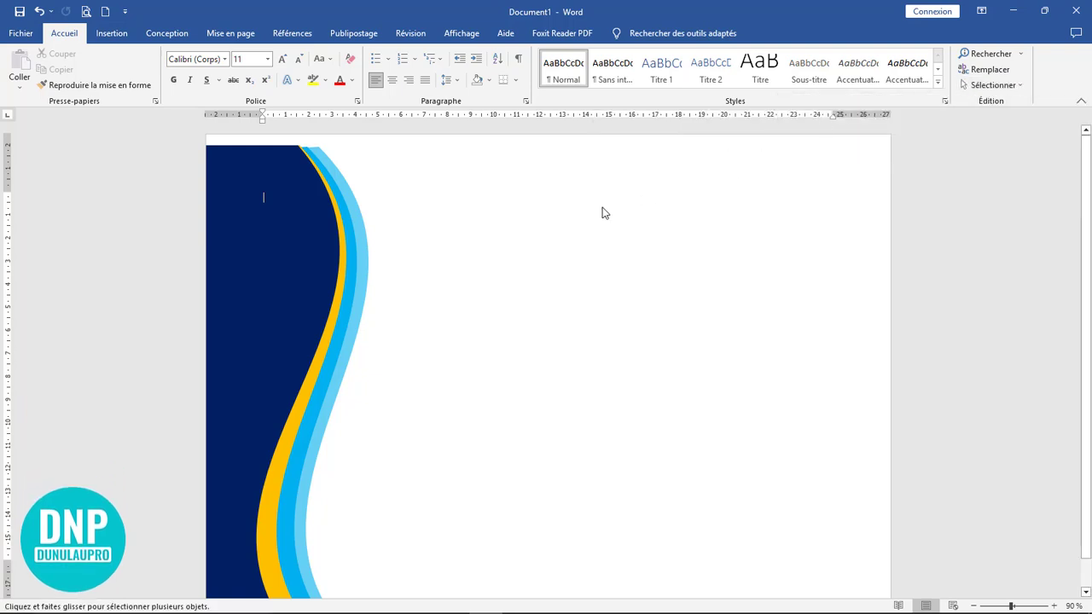
scroll(552, 168, down, 3)
drag(497, 202, 151, 562)
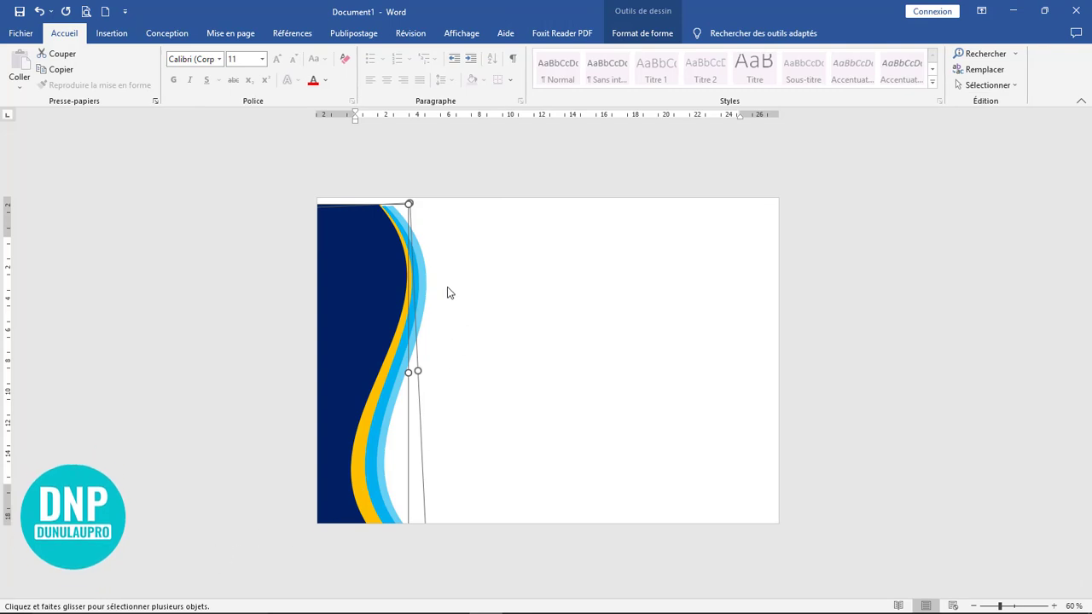
drag(418, 268, 426, 271)
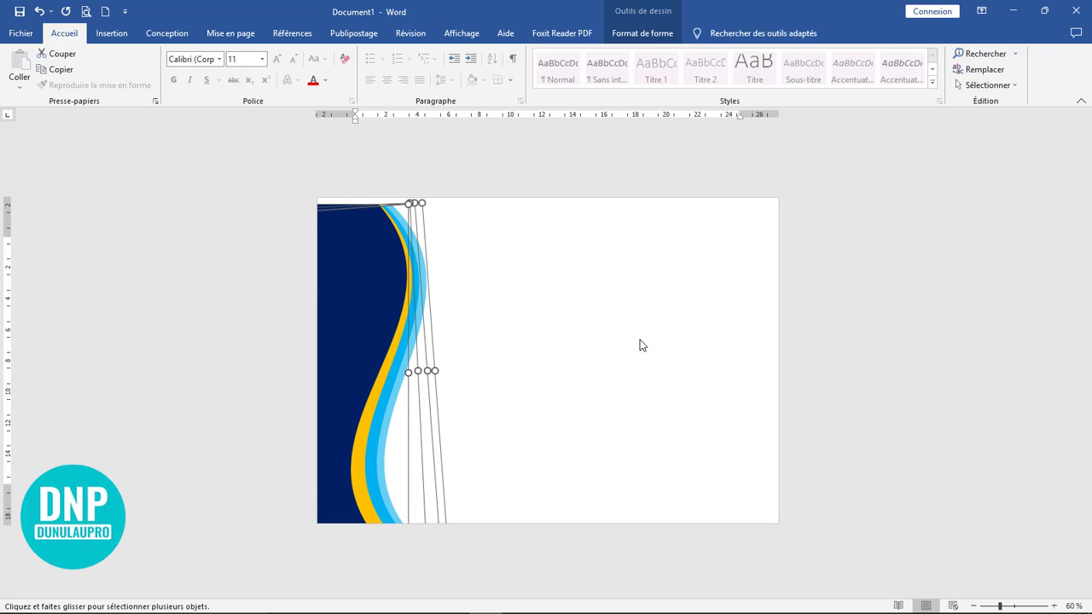
click(650, 36)
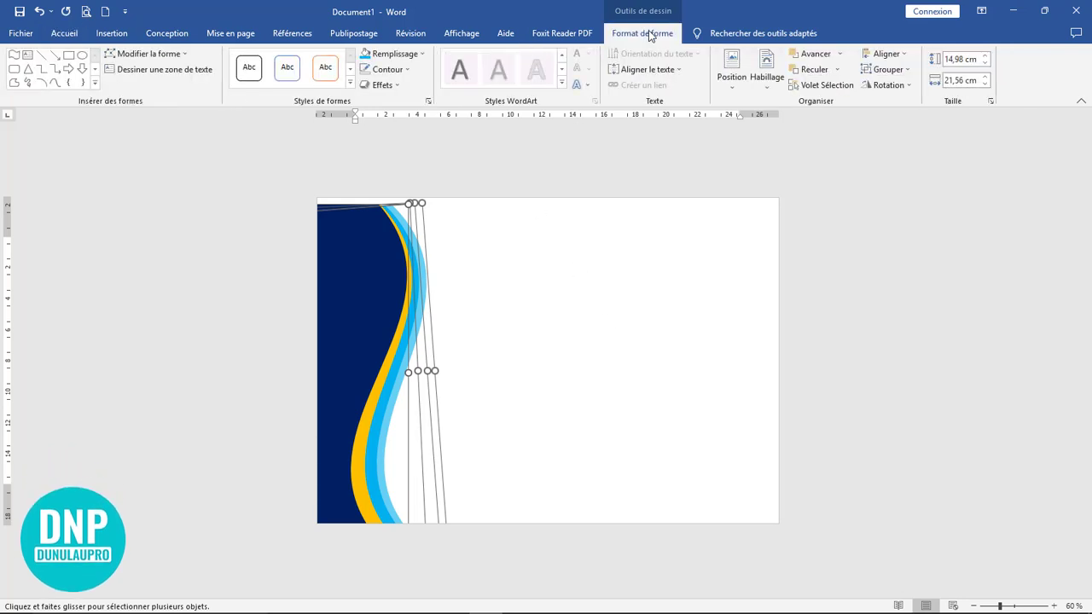
click(894, 70)
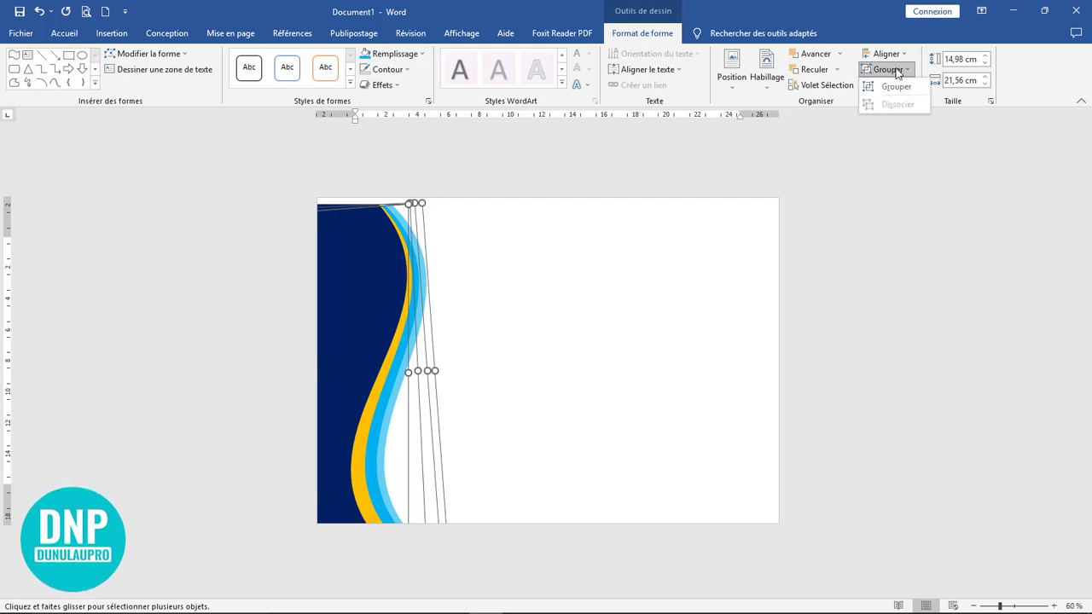
click(896, 88)
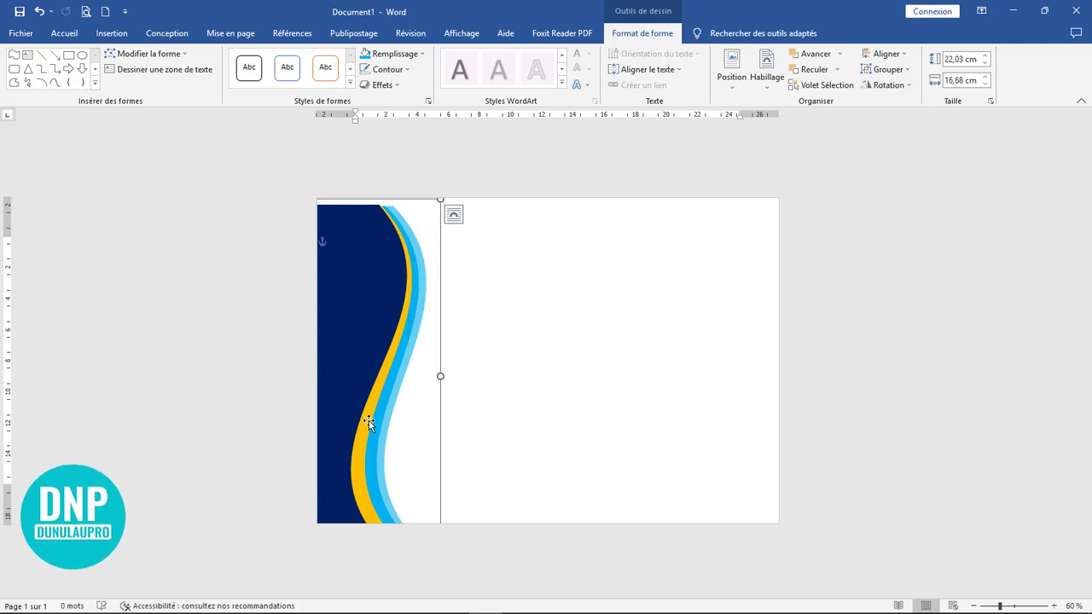
- Move the wave group slightly up and left to close the gap at the page's upper edge, keeping the group selected
drag(377, 429, 370, 408)
scroll(487, 401, up, 4)
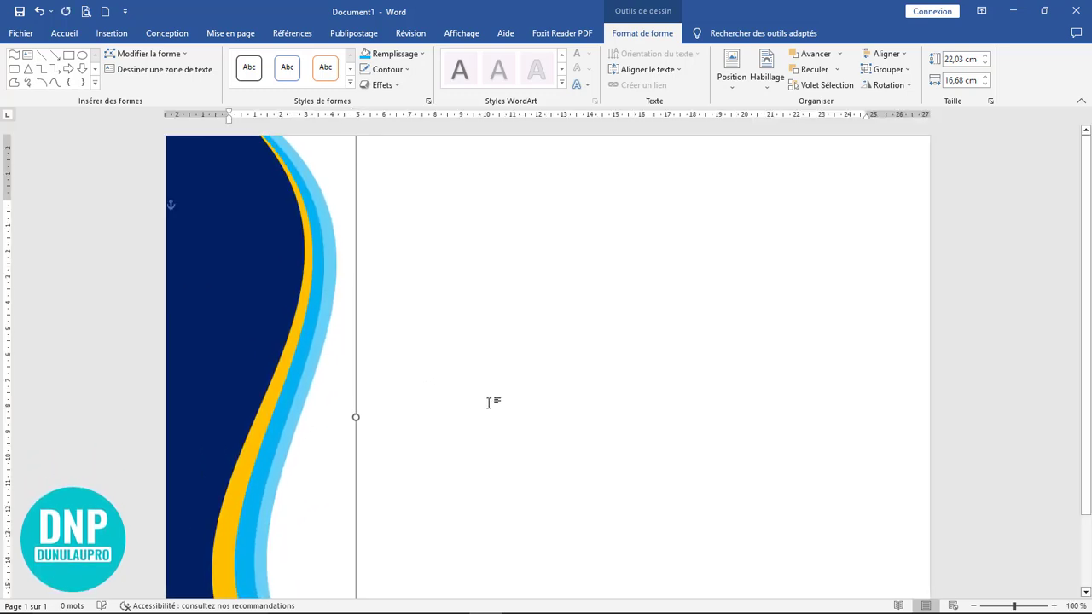
click(563, 402)
scroll(564, 402, down, 4)
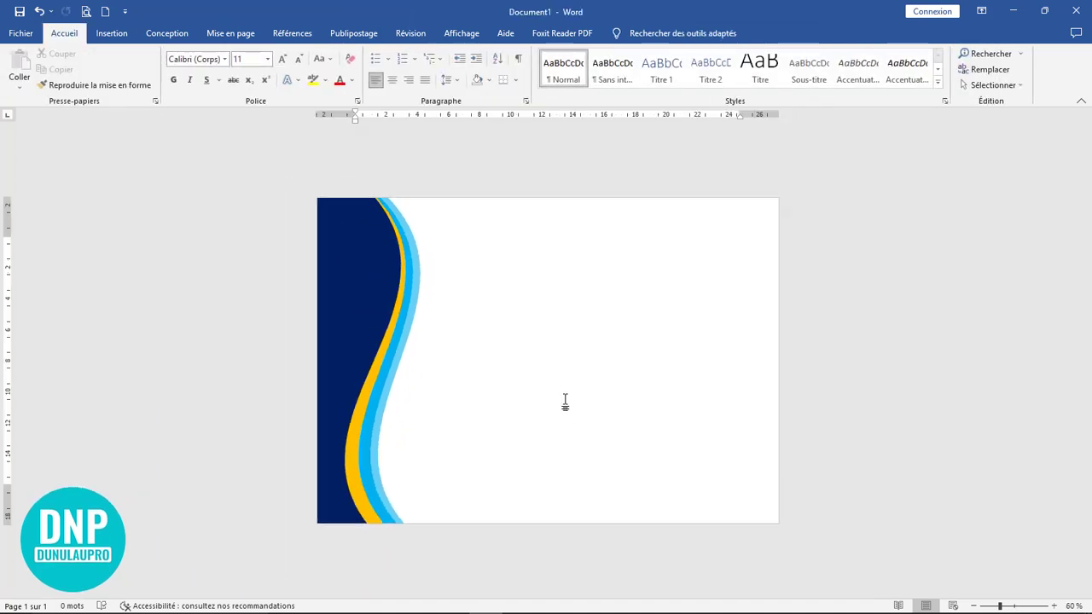
scroll(565, 402, up, 4)
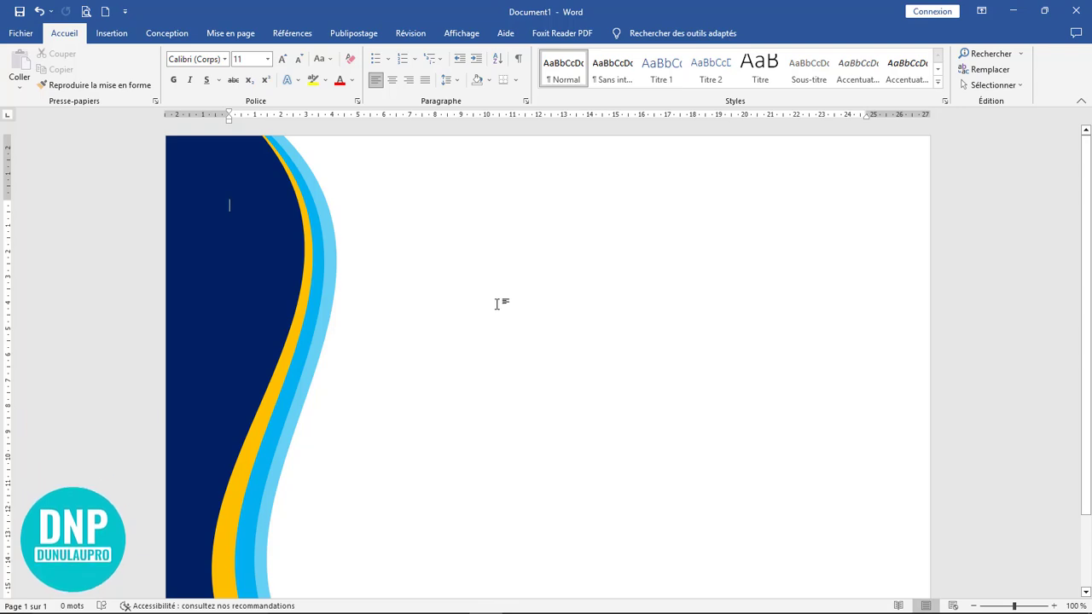
scroll(493, 305, down, 2)
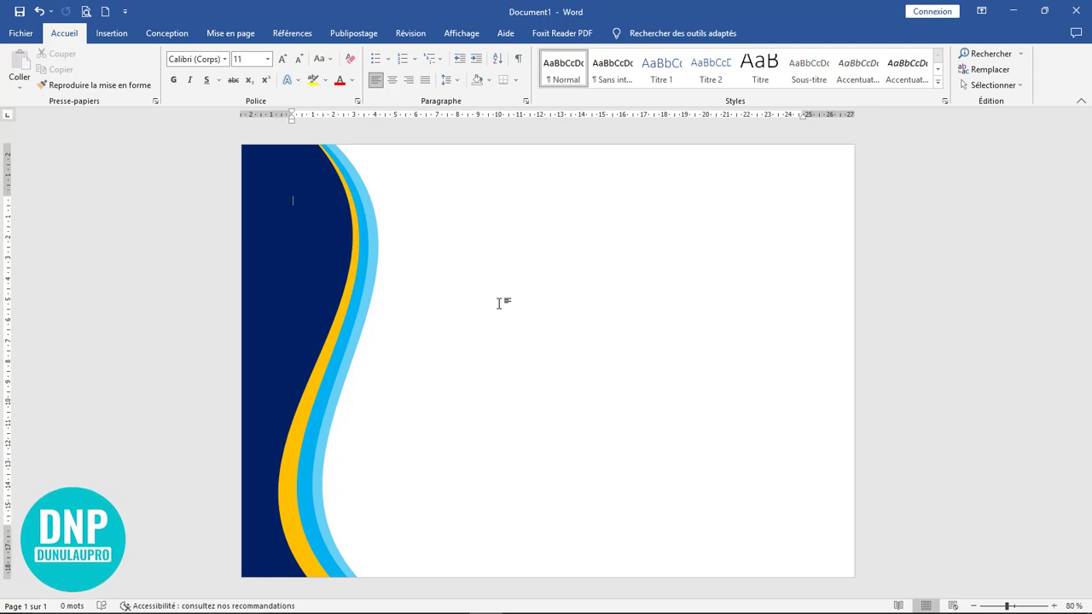
click(296, 313)
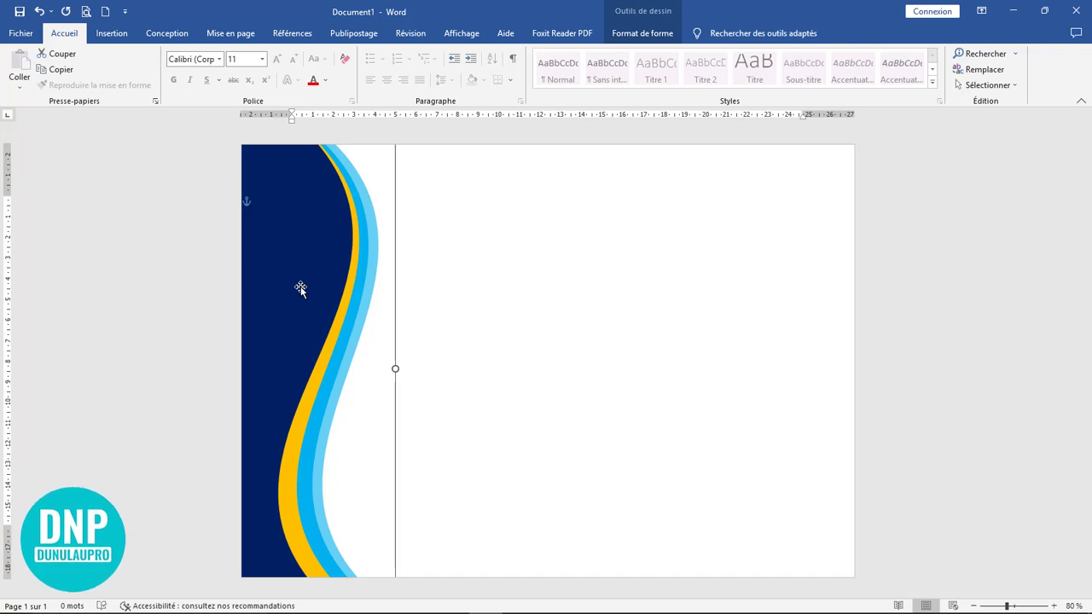
- Duplicate the wave group toward the page's right side and flip the copy horizontally
drag(304, 293, 736, 295)
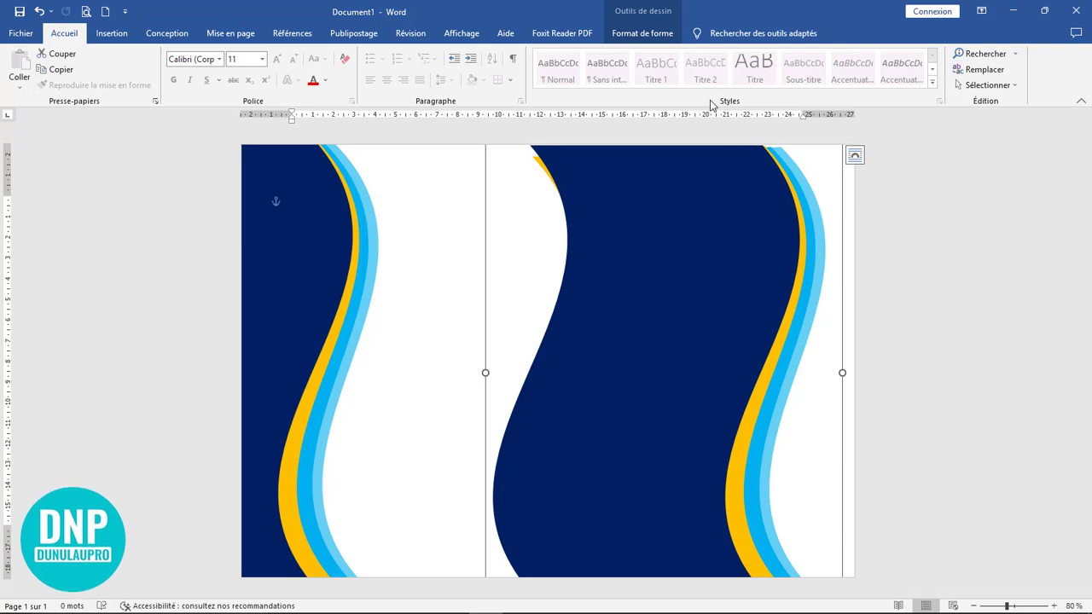
click(640, 34)
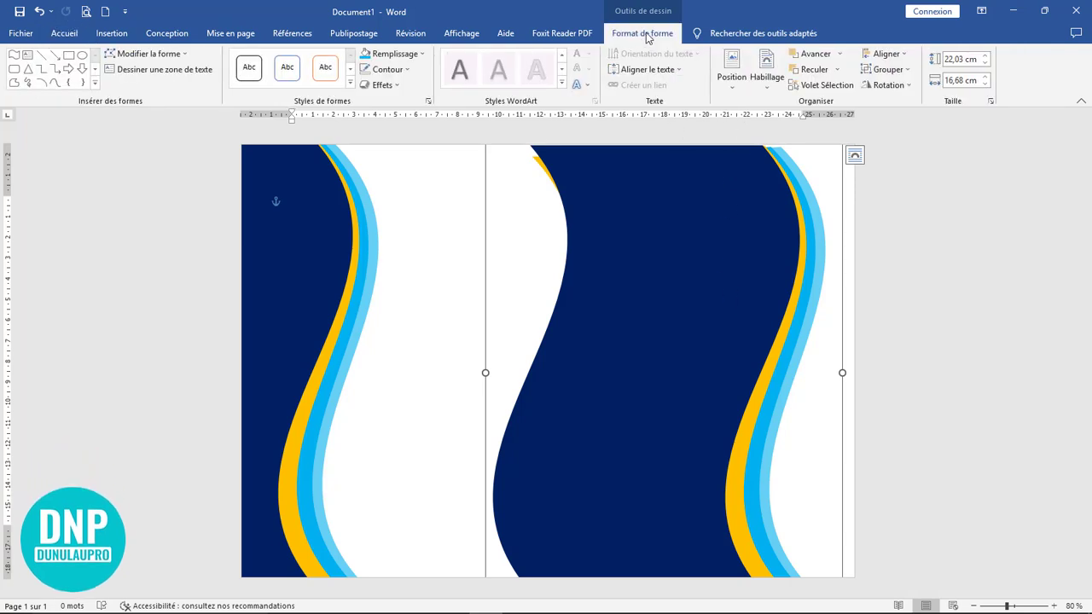
click(908, 90)
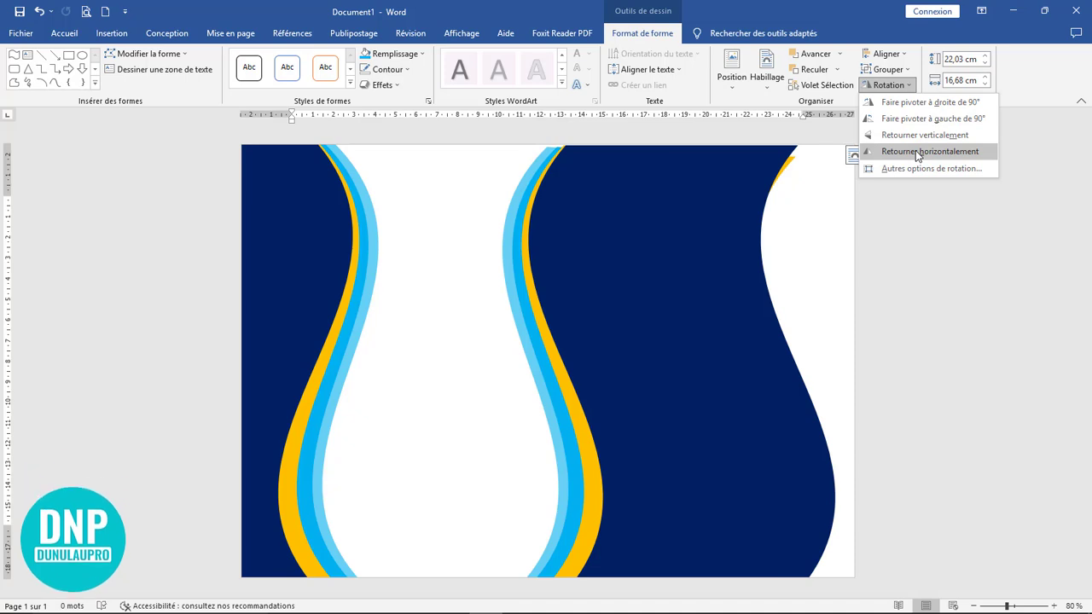
click(915, 150)
- Move the mirrored wave group against the page's right edge so it partly overhangs, and deselect it
drag(629, 366, 859, 355)
drag(889, 350, 921, 351)
click(645, 329)
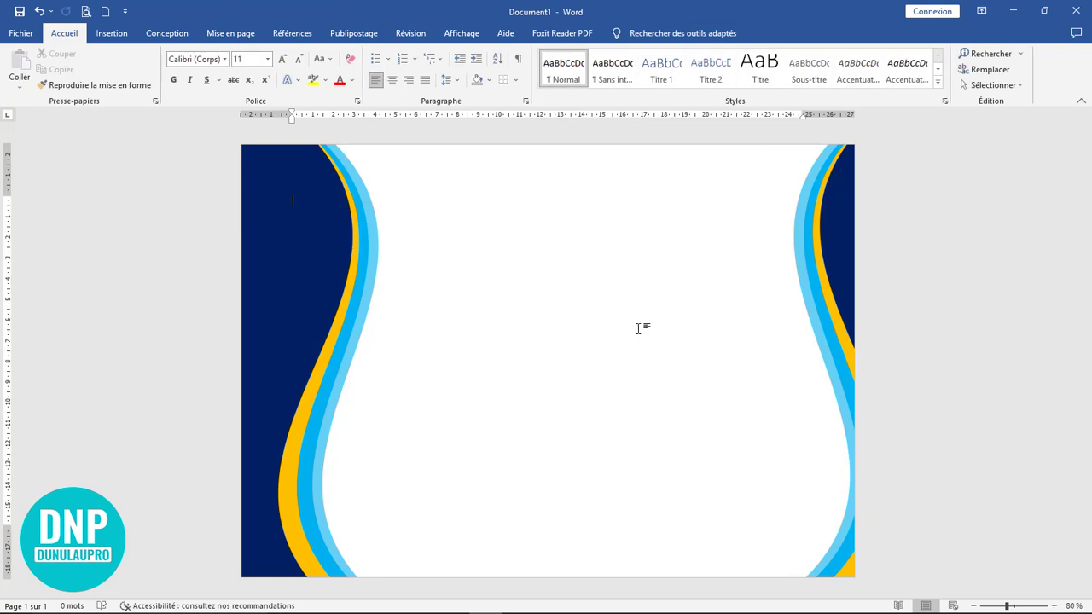
- Draw a text box about 15.07 cm wide and 2.68 cm high in the white area near the page's upper edge
scroll(606, 324, down, 1)
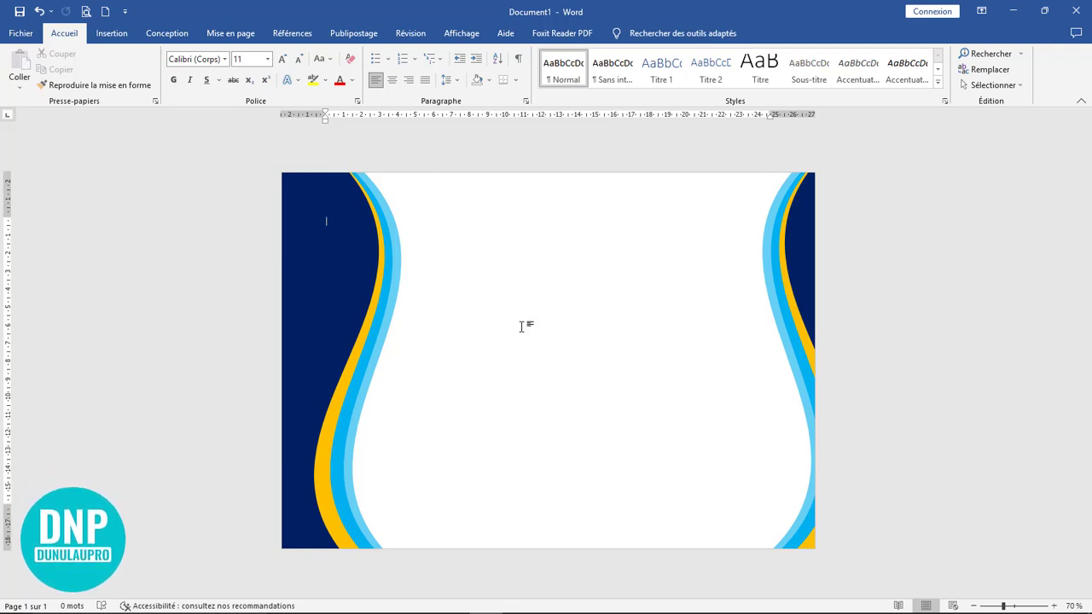
scroll(527, 327, up, 4)
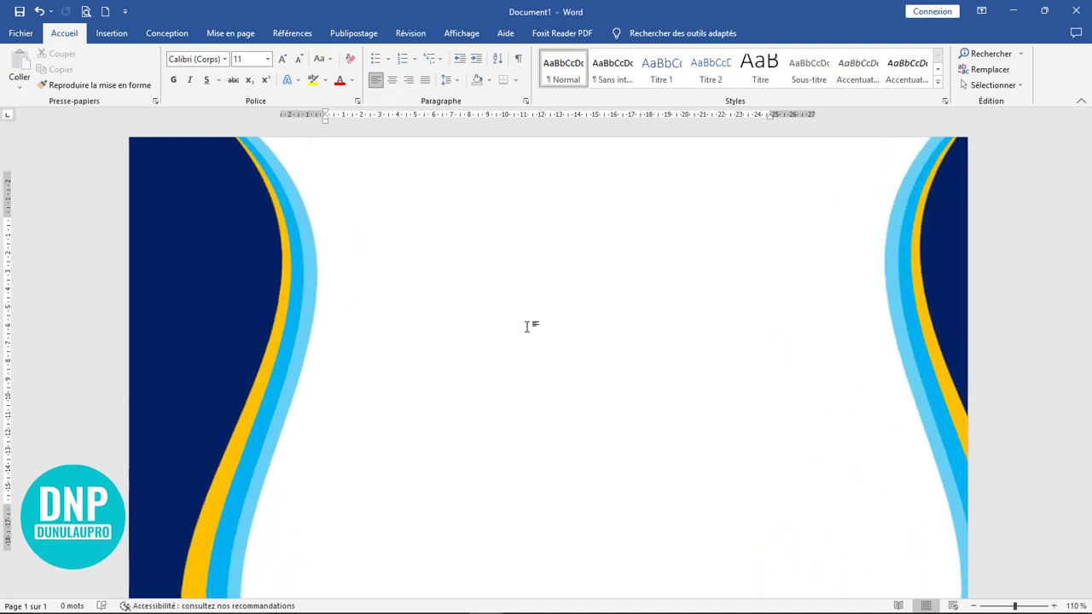
click(118, 34)
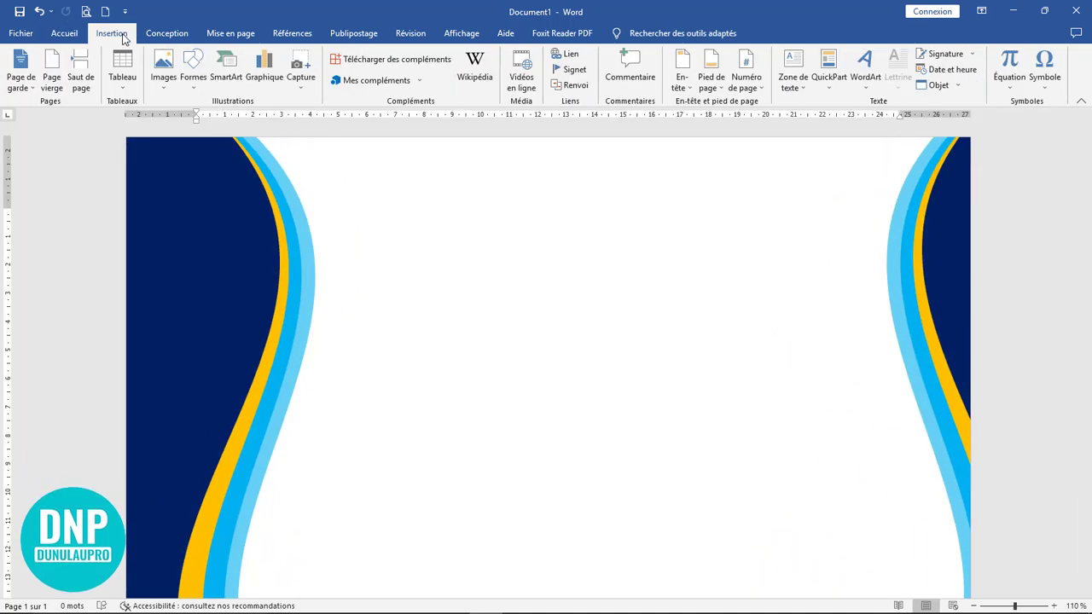
click(793, 77)
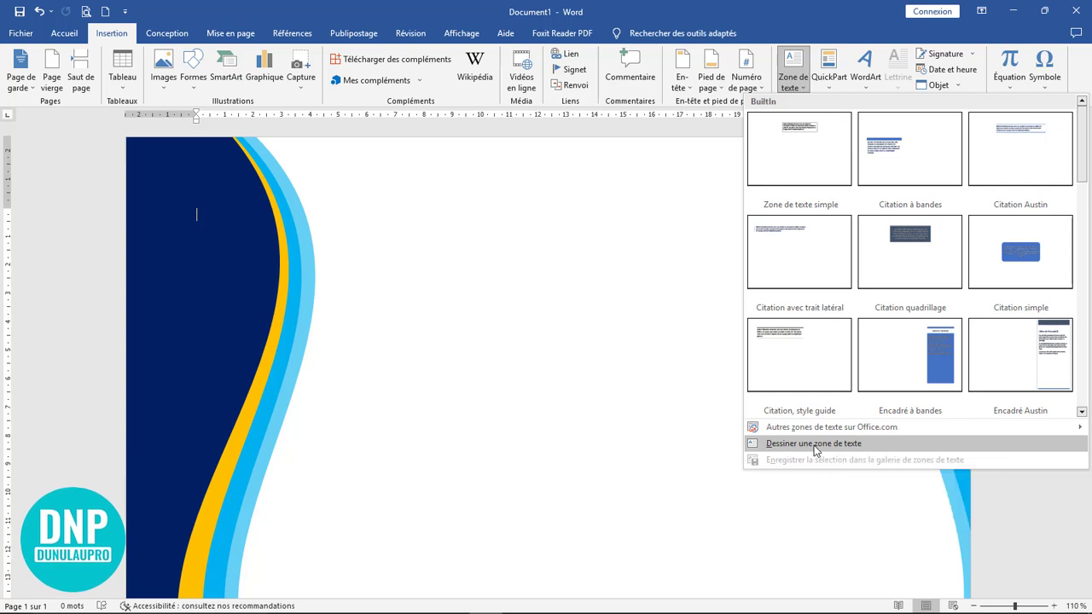
click(814, 447)
drag(391, 196, 431, 304)
drag(811, 277, 820, 271)
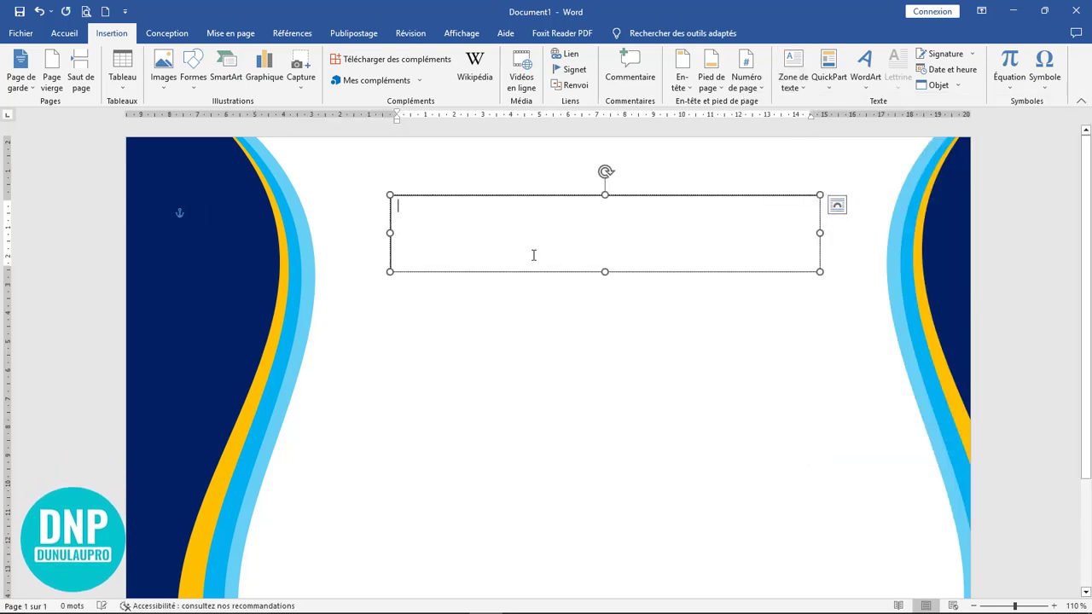
- Enter "Certificat" as the text box's title
text(ceryt)
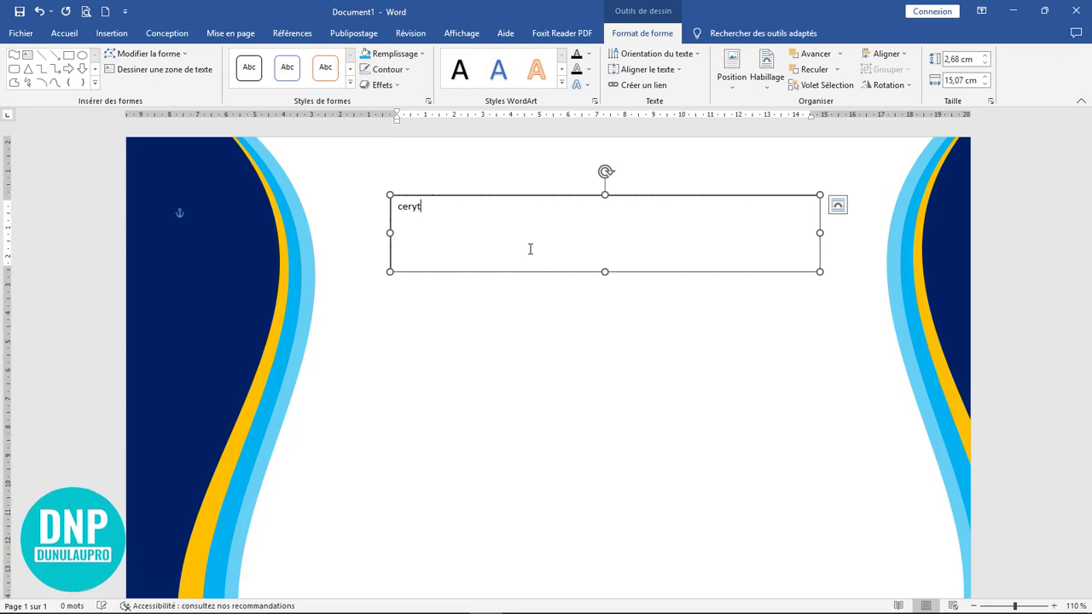
key(BackSpace)
key(BackSpace)
key(BackSpace)
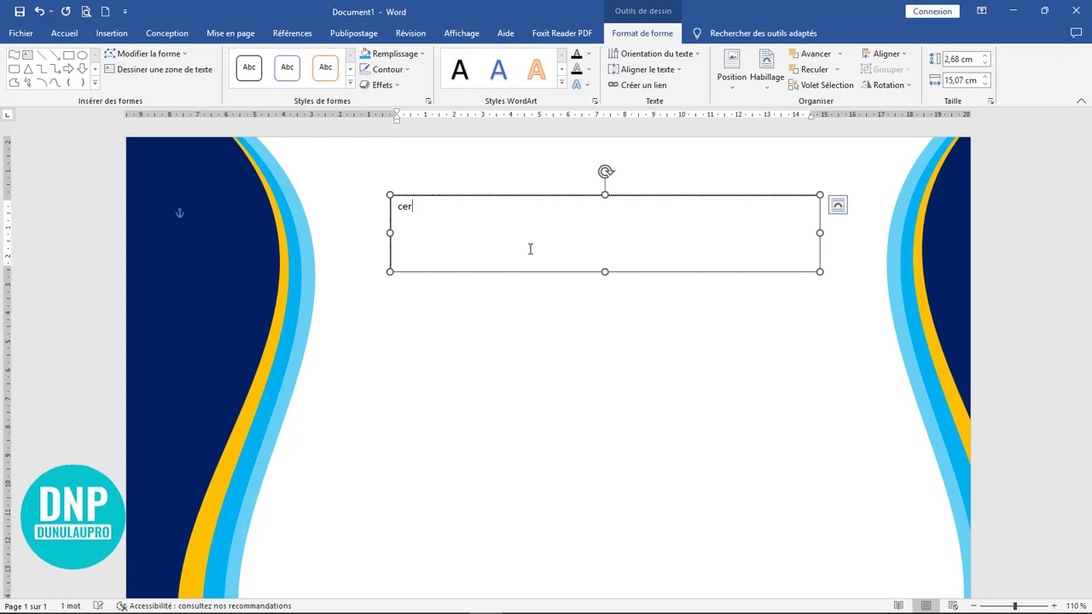
text(tificat)
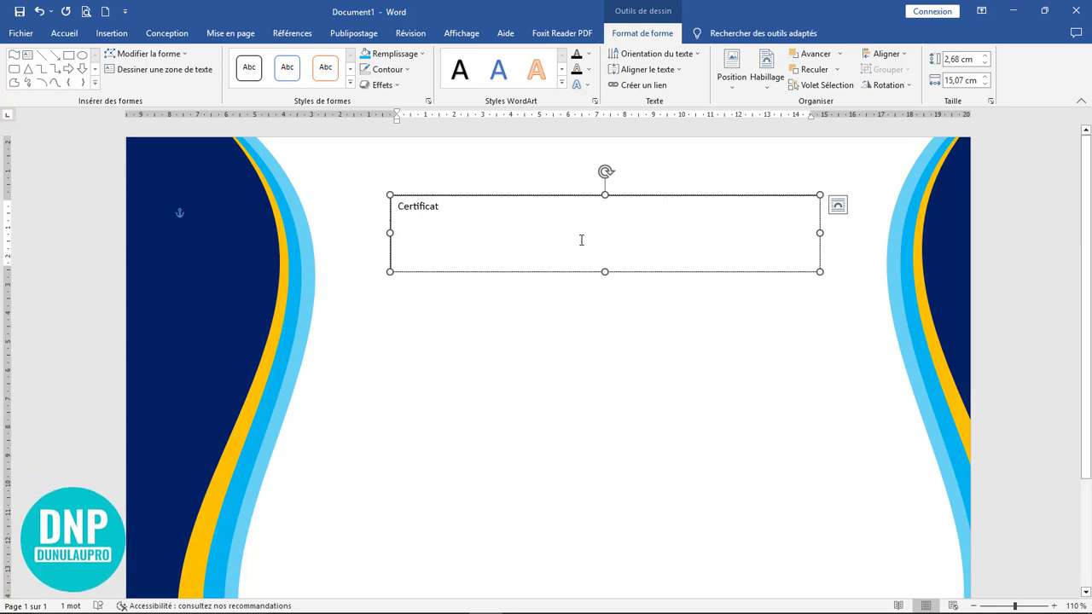
- Make the "Certificat" title bold and set its font to Bebas Neue Bold
drag(442, 207, 352, 211)
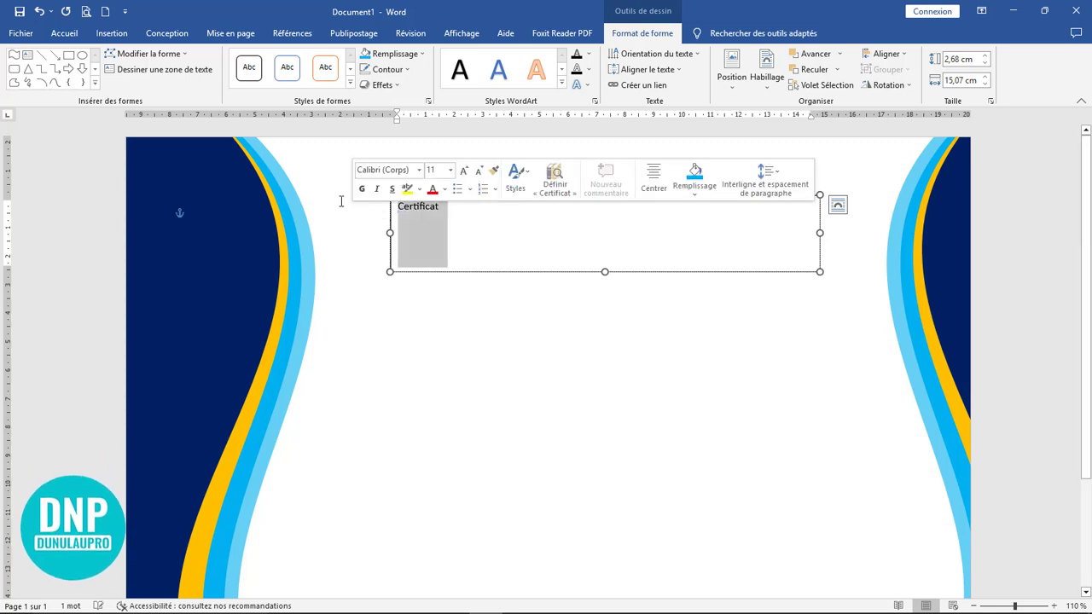
click(74, 35)
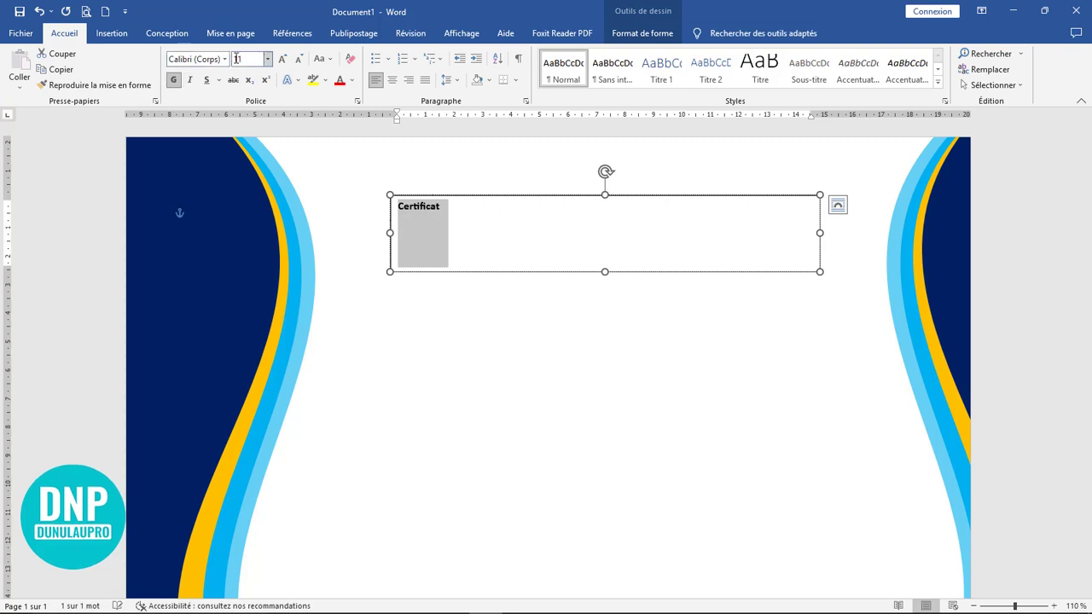
click(224, 59)
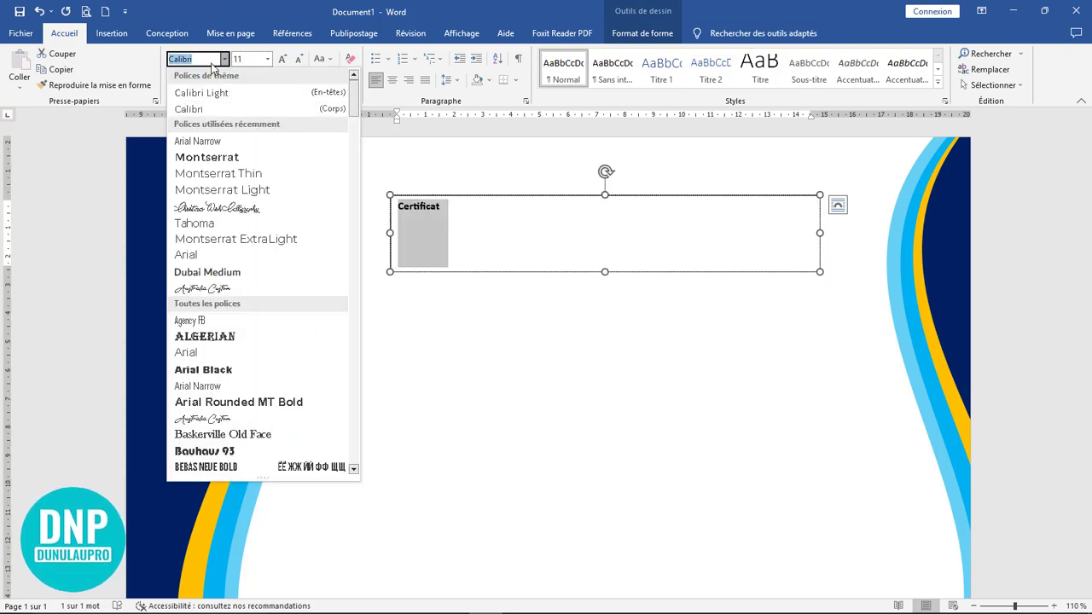
text(Bebas Neue B)
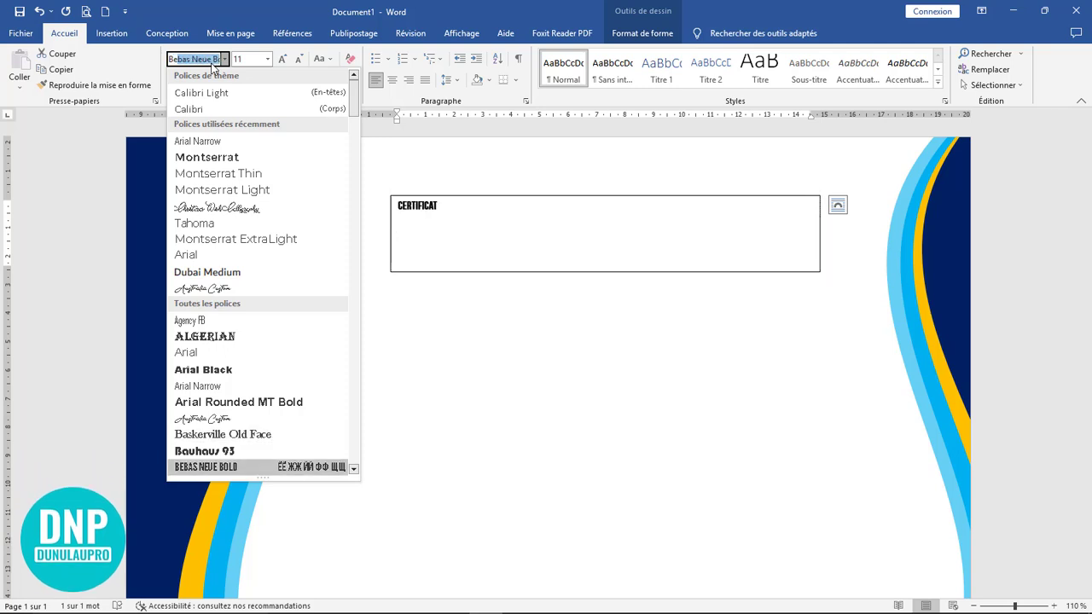
key(Return)
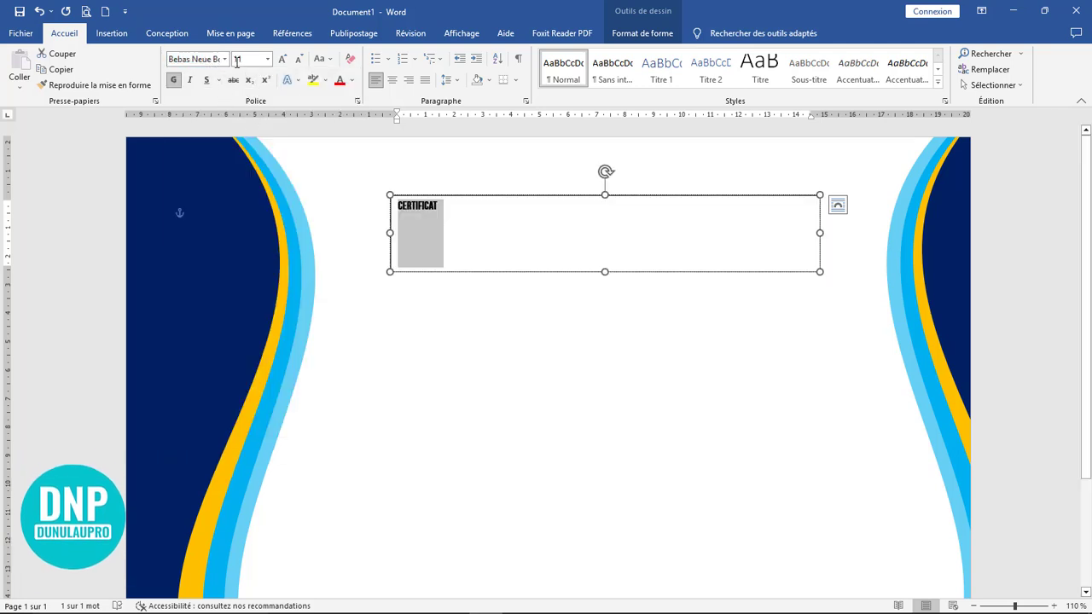
- Enlarge the "Certificat" title to font size 80
click(284, 60)
click(284, 60)
click(284, 59)
click(284, 59)
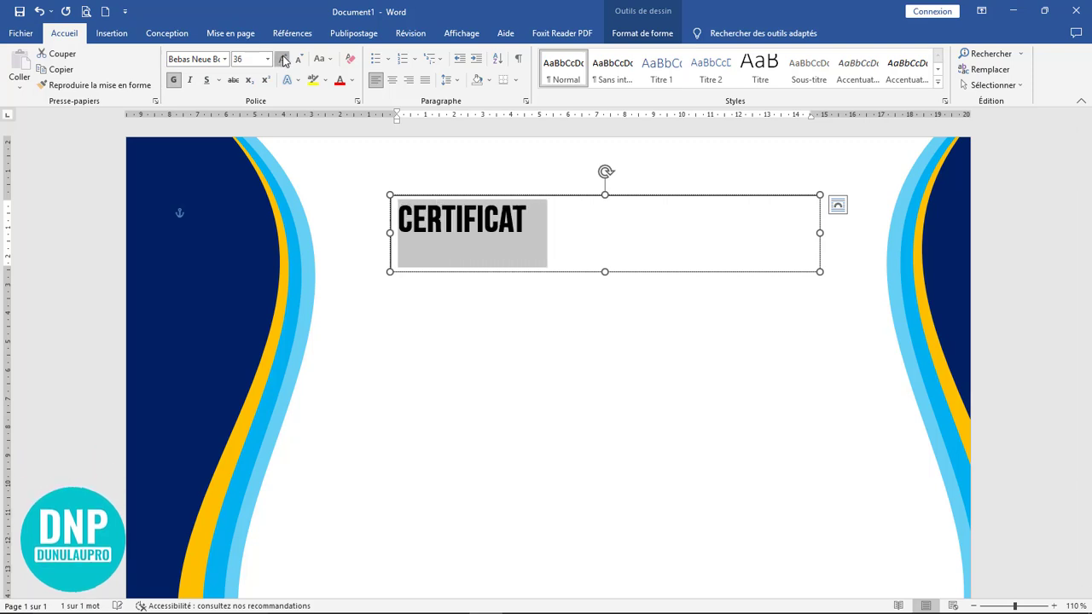
click(284, 59)
click(284, 59)
click(284, 59)
click(284, 60)
click(284, 59)
click(284, 60)
click(284, 59)
click(284, 59)
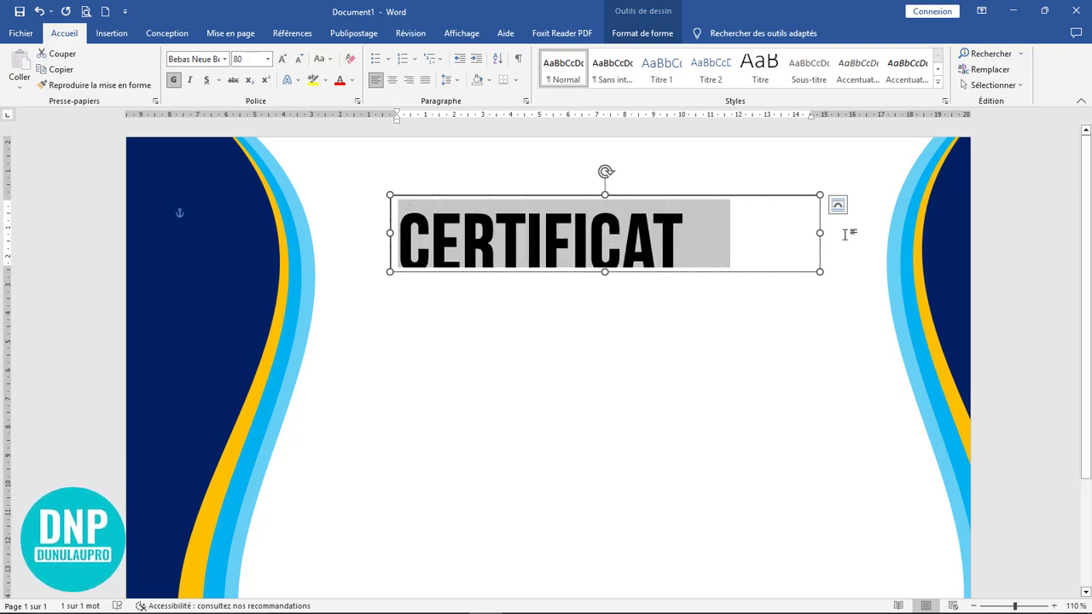
- Resize the title box to about 12.82 by 3.52 cm, centre its text, and centre the box near the page's upper edge
drag(816, 234, 852, 231)
drag(632, 271, 632, 295)
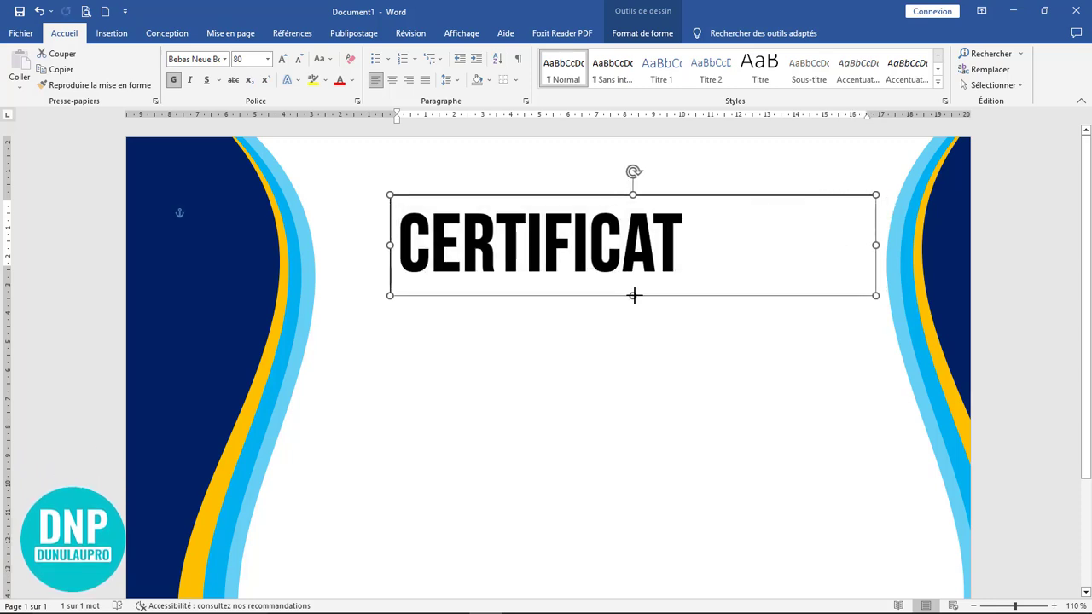
click(392, 79)
drag(611, 194, 557, 160)
drag(306, 210, 425, 210)
drag(535, 164, 475, 161)
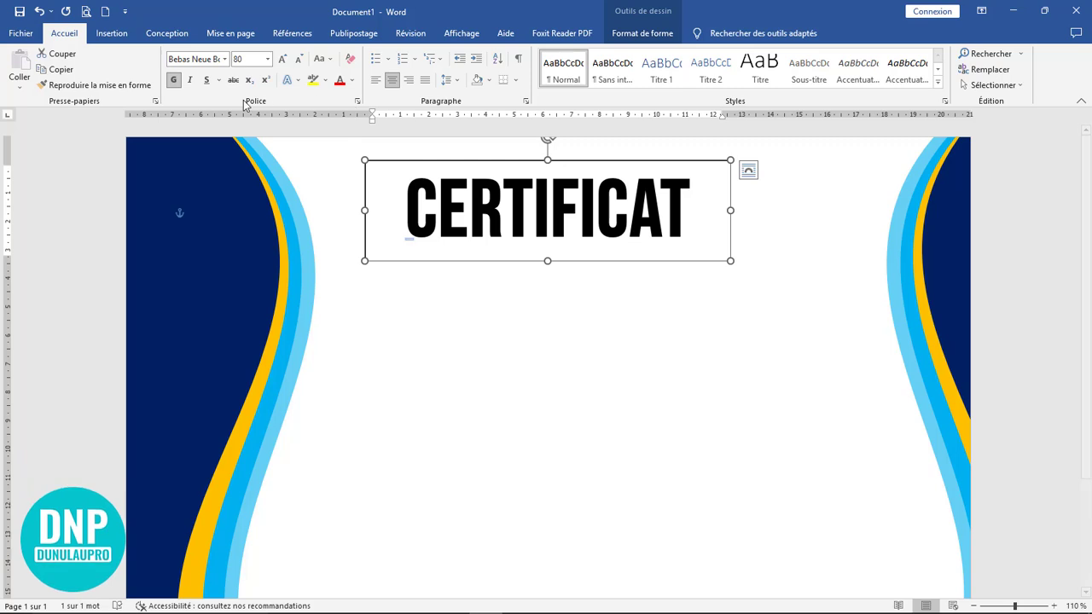
- Remove the title box's fill and outline, and deselect it
double_click(548, 163)
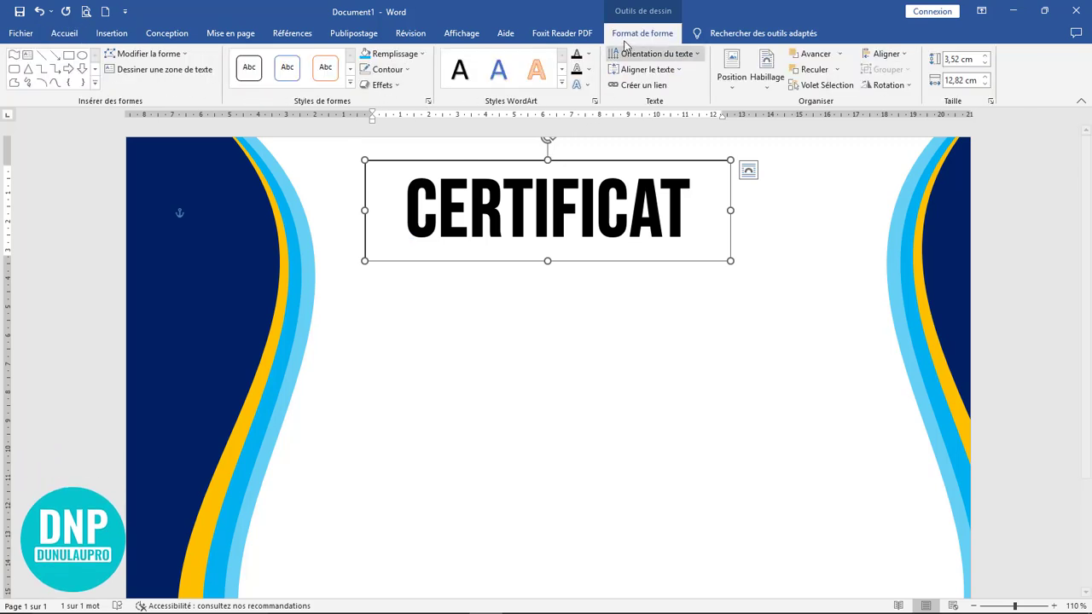
click(418, 55)
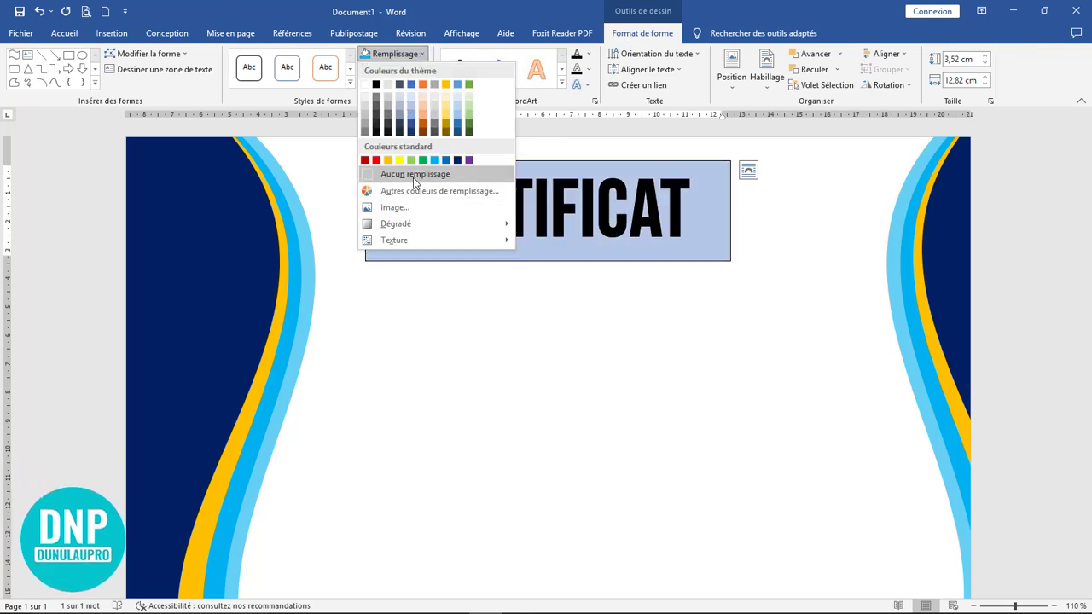
click(392, 174)
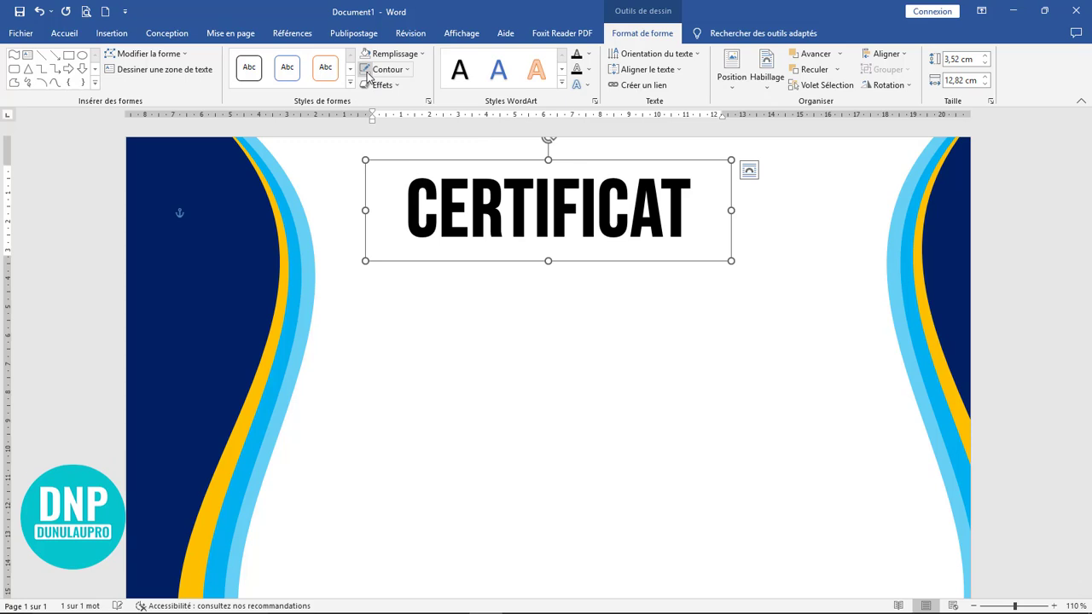
click(670, 361)
- Duplicate the title box directly below, replace the copy's text with "DE RECONNAISSANCE", and widen it to fit on one line
scroll(668, 361, down, 4)
scroll(667, 361, down, 3)
scroll(663, 362, up, 4)
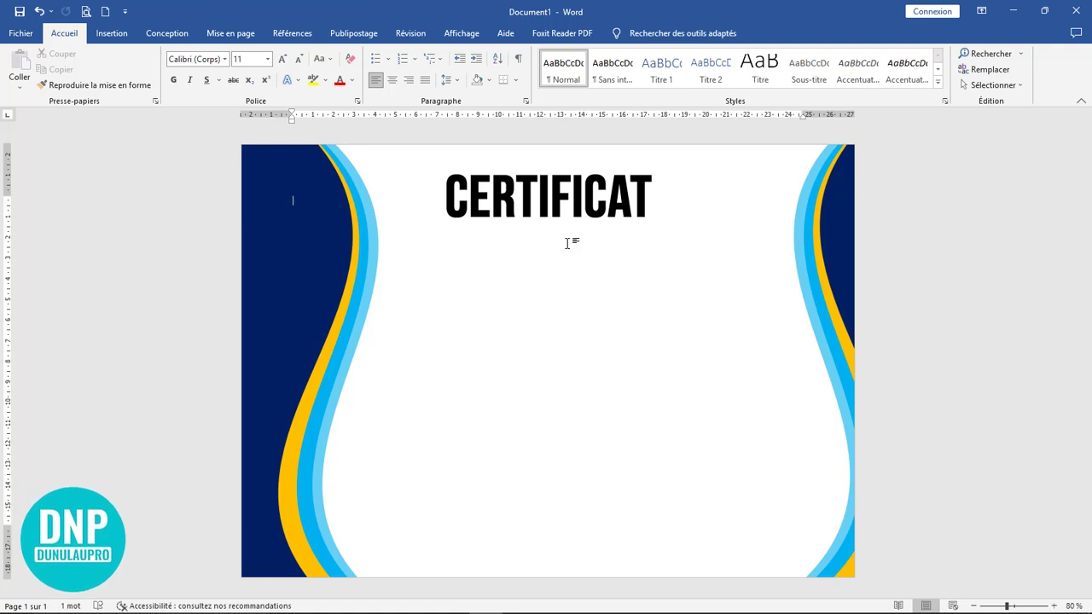
click(584, 207)
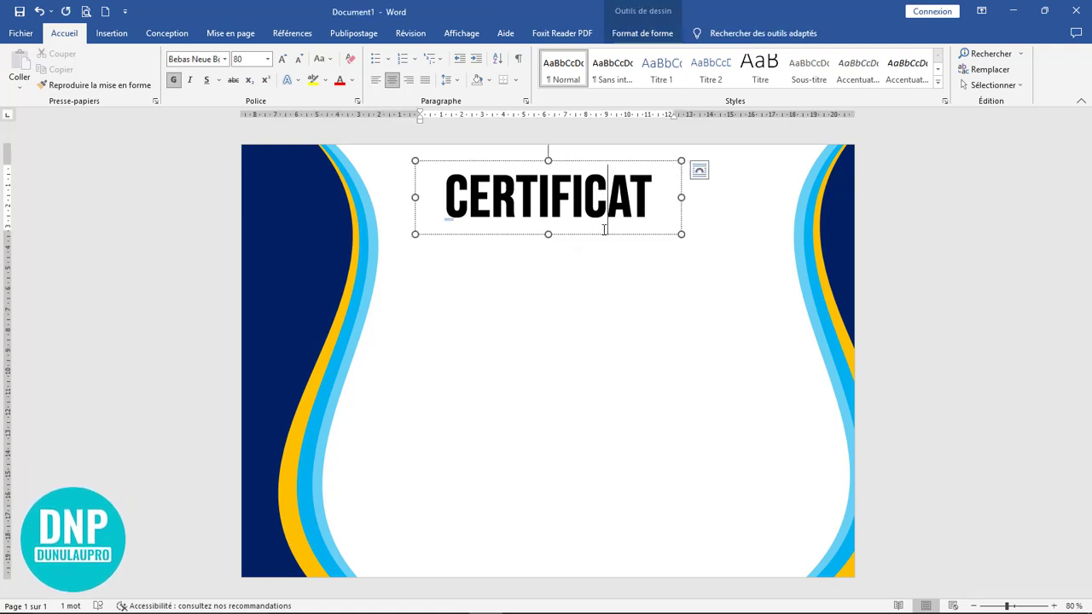
drag(596, 230, 600, 311)
drag(675, 280, 434, 280)
text(DE RECONNAISSANCE)
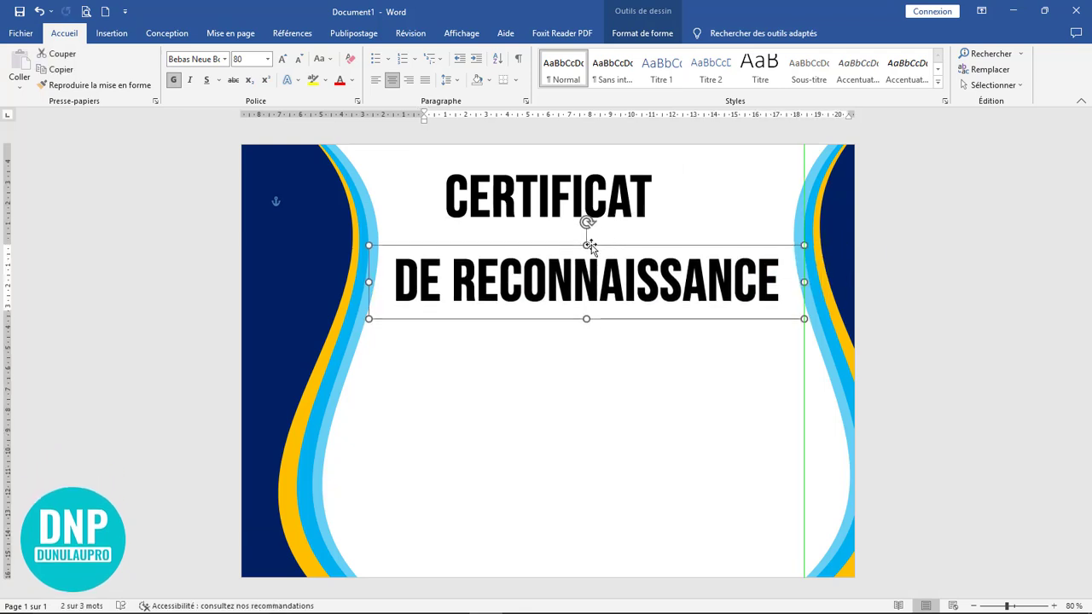
- Reduce "DE RECONNAISSANCE" to font size 48, shrink its box around the text, and centre it just beneath "CERTIFICAT"
click(298, 60)
click(298, 60)
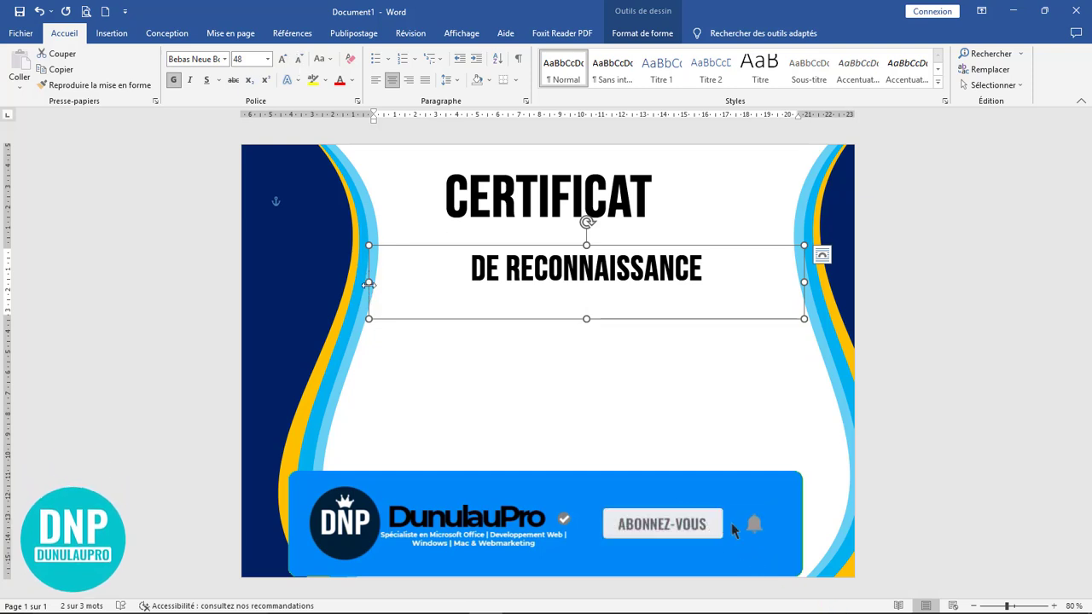
drag(410, 279, 541, 279)
drag(670, 320, 671, 311)
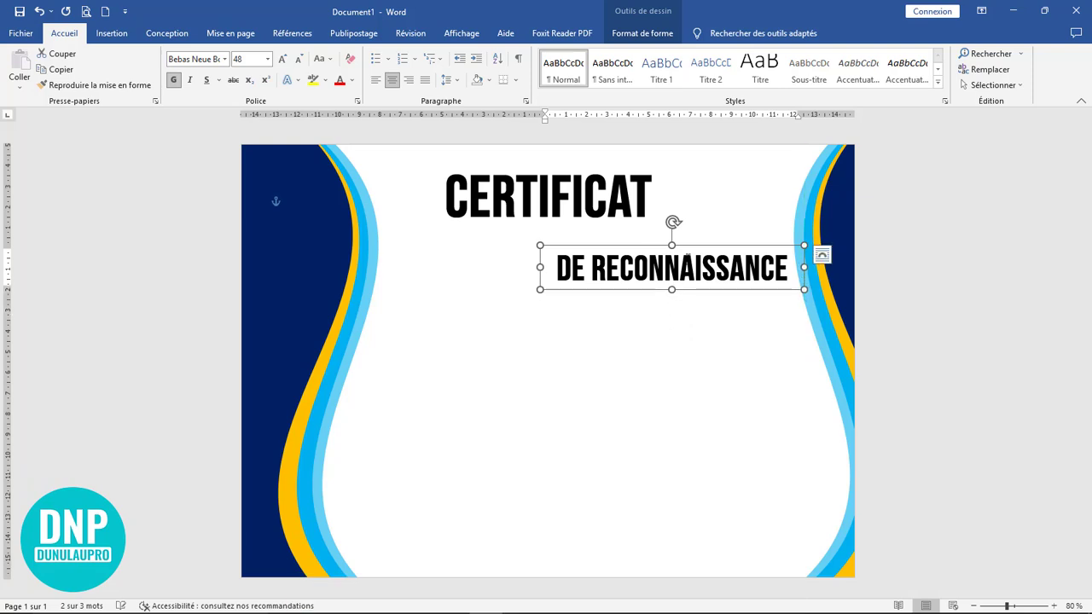
drag(680, 244, 556, 221)
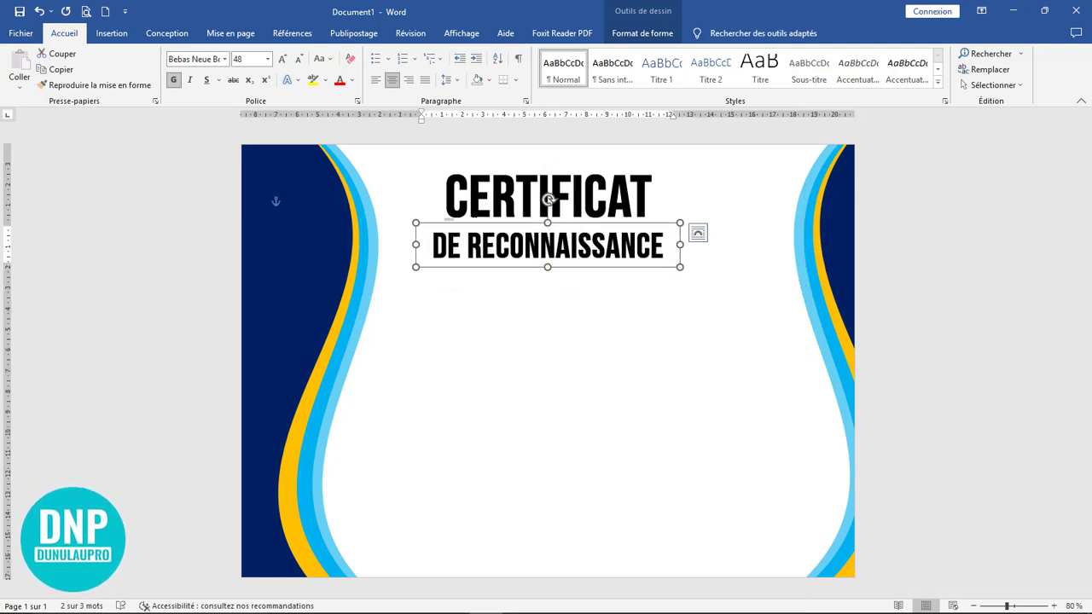
- Remove bold from the "DE RECONNAISSANCE" subtitle and set its font to Bebas Neue Book
click(174, 81)
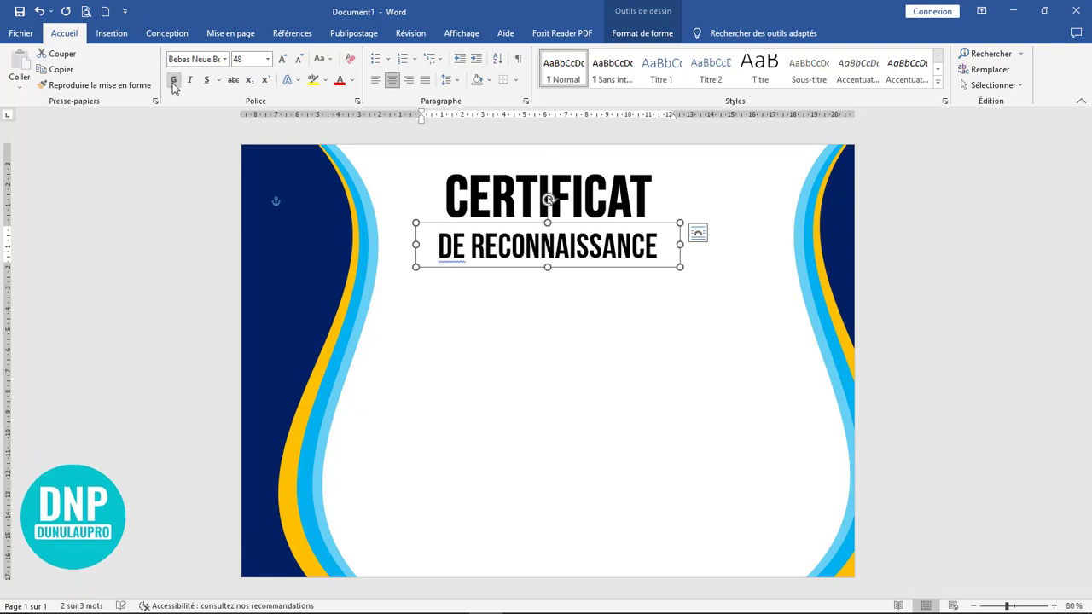
click(225, 59)
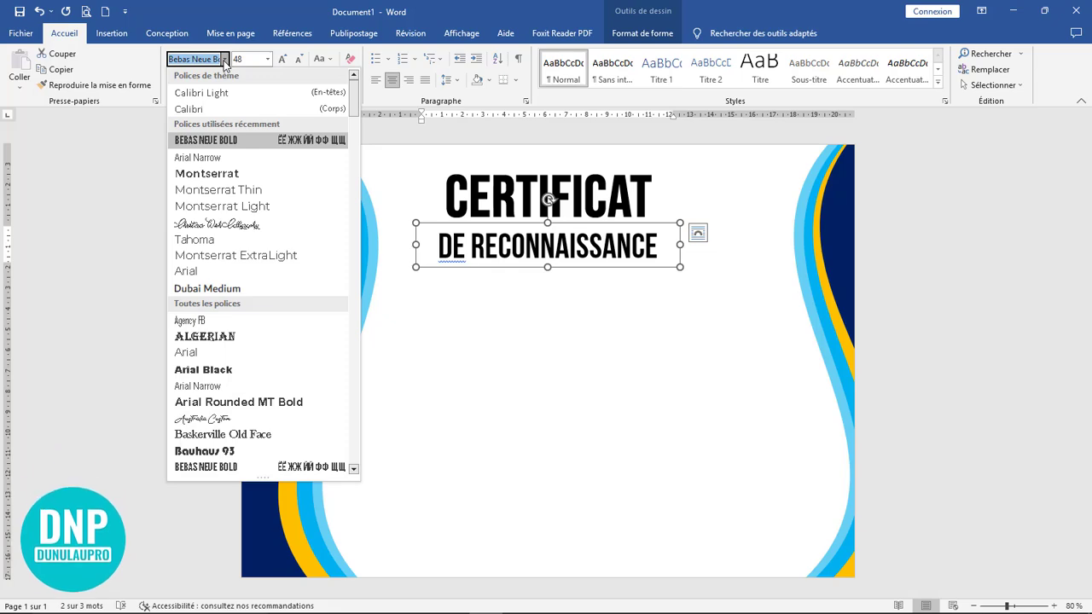
scroll(250, 401, down, 3)
scroll(250, 401, down, 8)
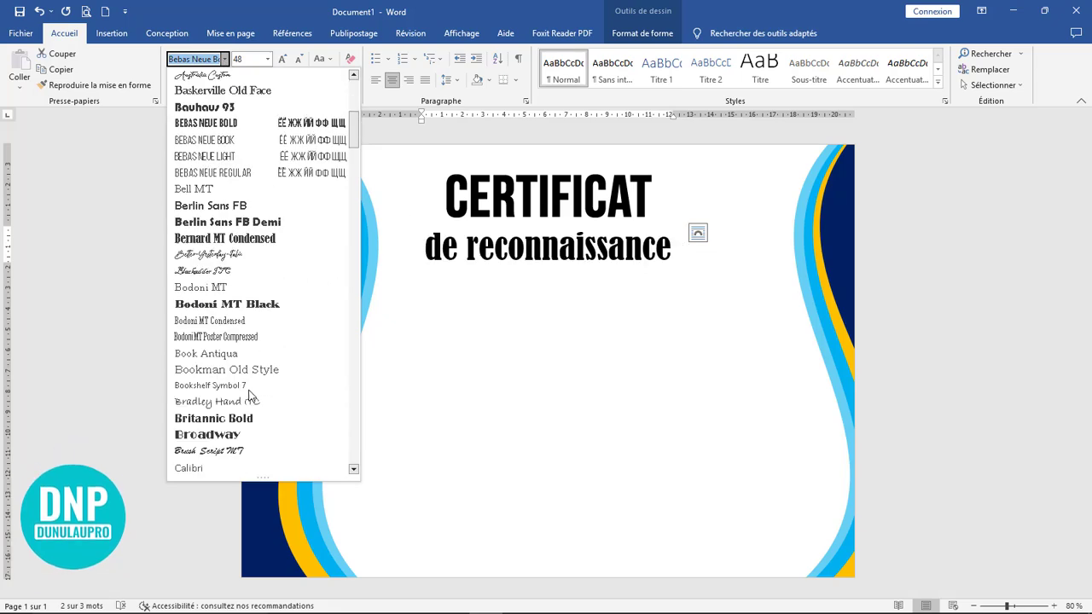
scroll(250, 381, up, 4)
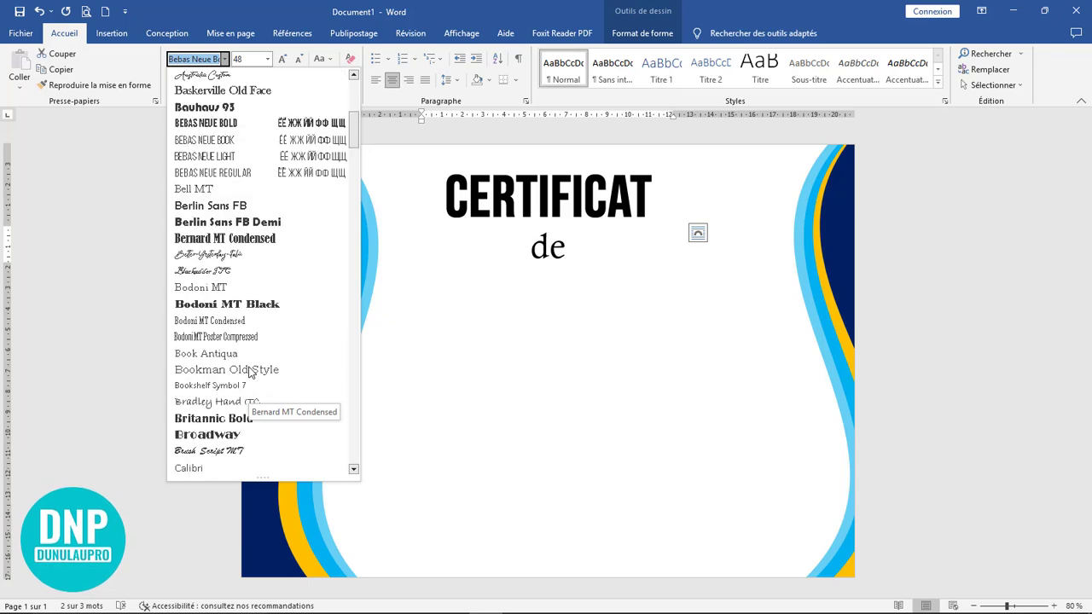
click(232, 140)
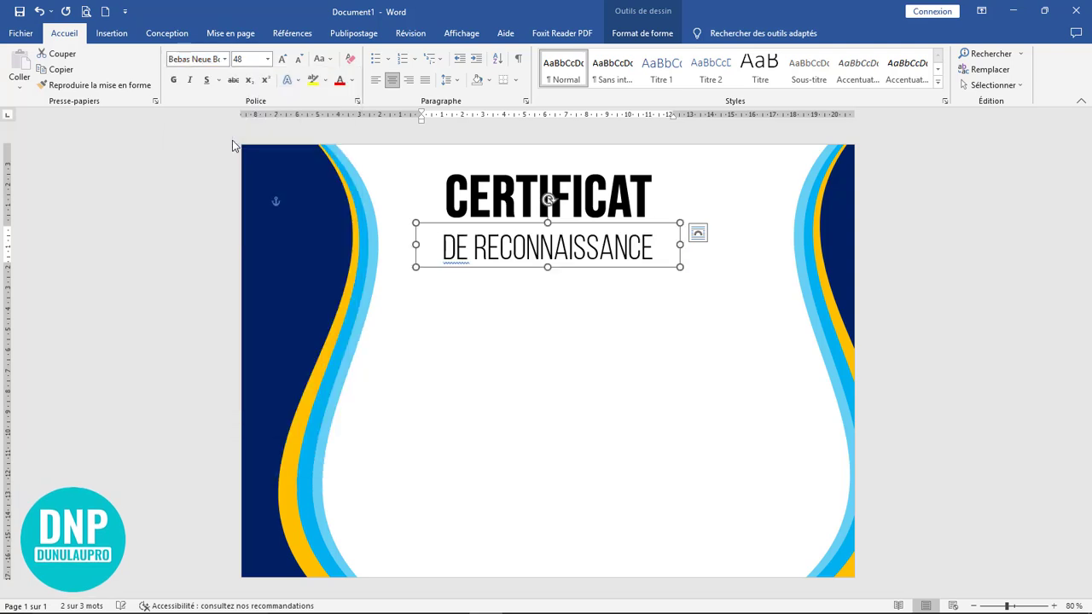
- Reduce "DE RECONNAISSANCE" to font size 36, narrow its box around the text, and recentre it just beneath "CERTIFICAT"
click(299, 58)
drag(602, 224, 607, 219)
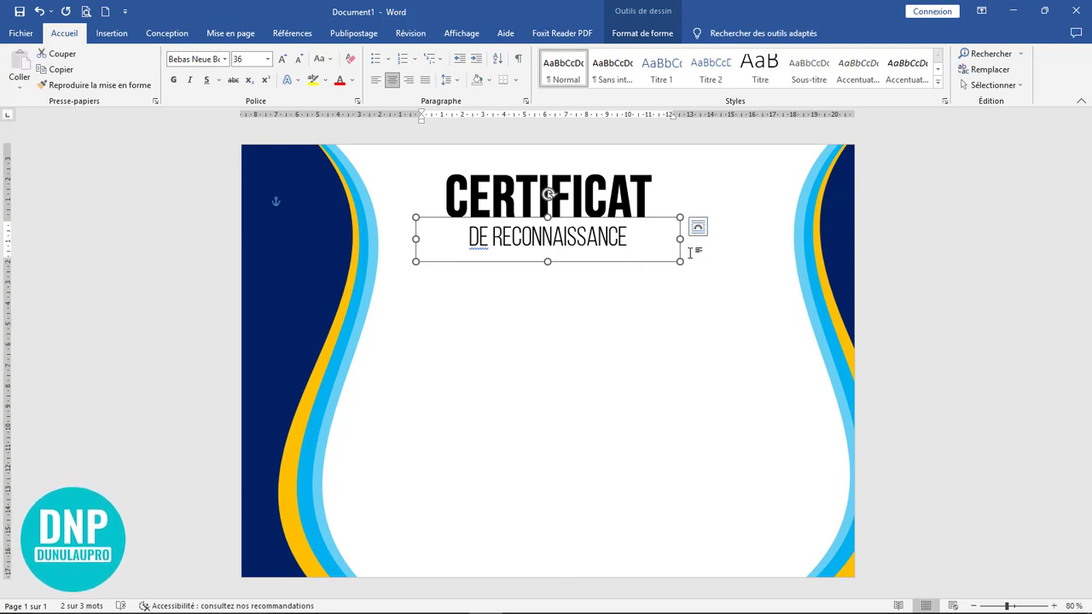
drag(680, 239, 602, 241)
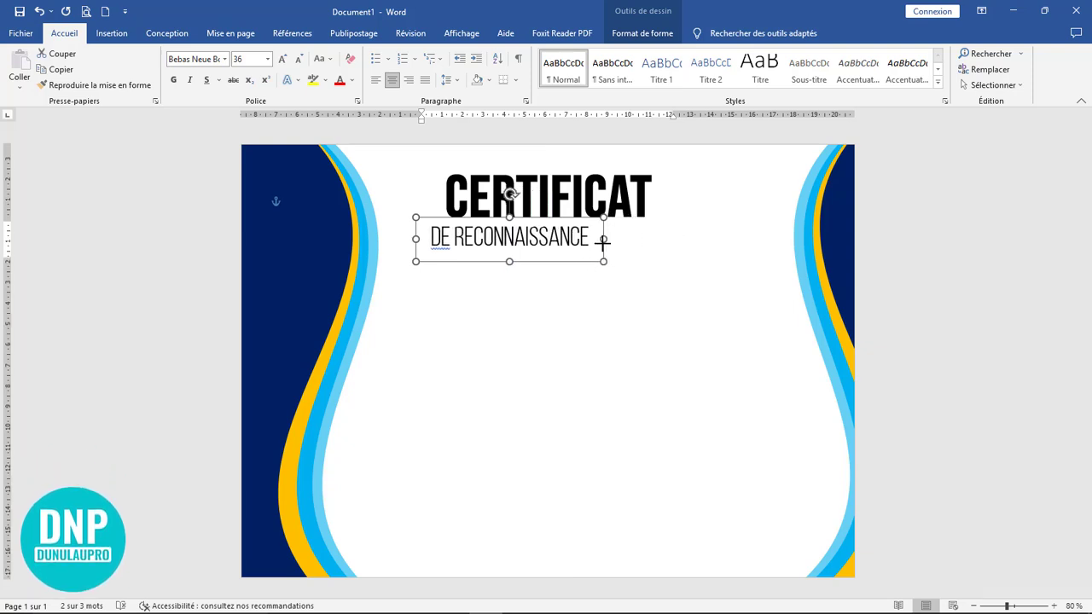
drag(508, 258, 557, 223)
click(656, 320)
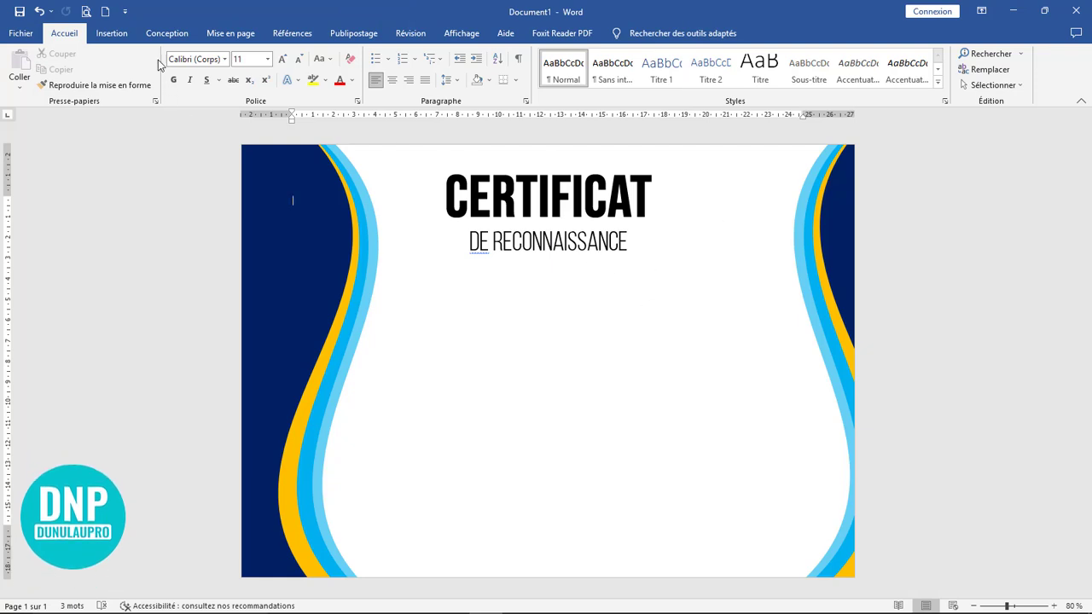
- Draw a straight horizontal line about 7.62 cm long just below "DE RECONNAISSANCE", matching the width of the text
click(119, 34)
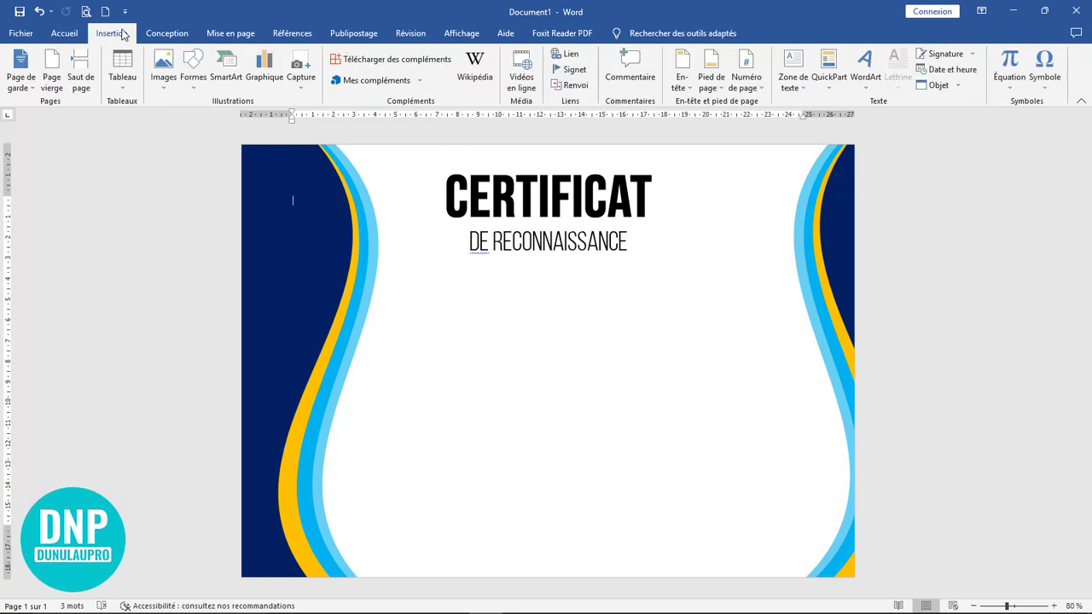
click(202, 83)
click(223, 139)
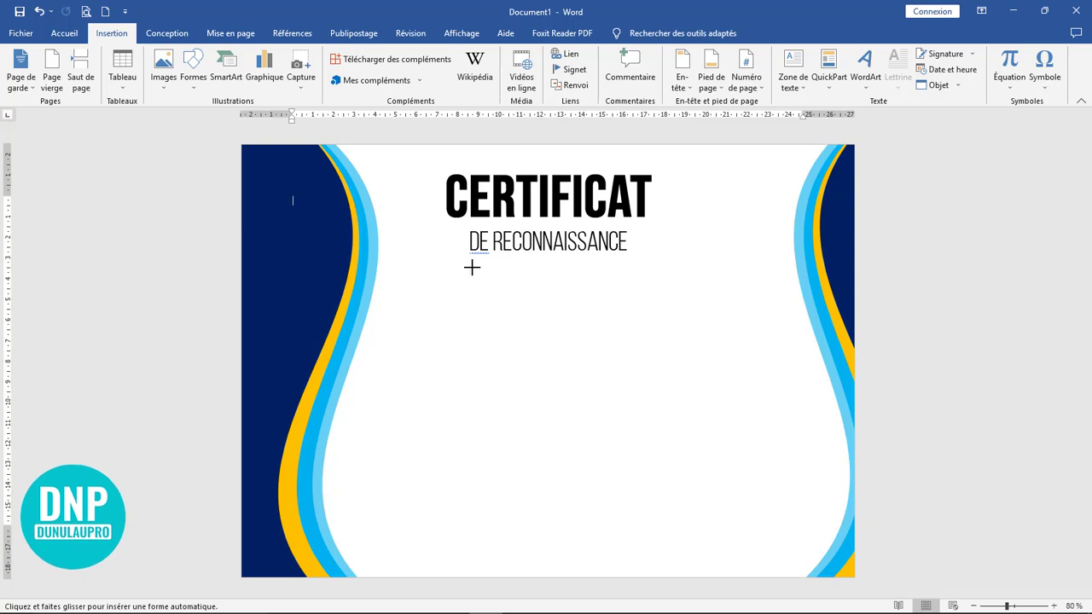
drag(531, 267, 632, 266)
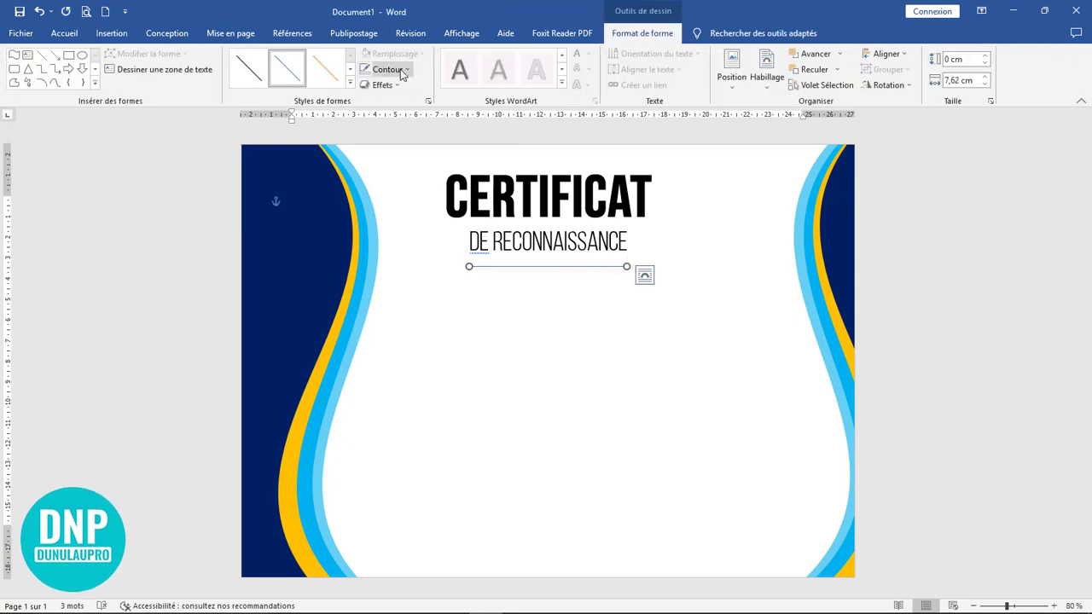
- Set the line's outline to a 2¼ pt weight and black
click(405, 70)
mouse_move(431, 225)
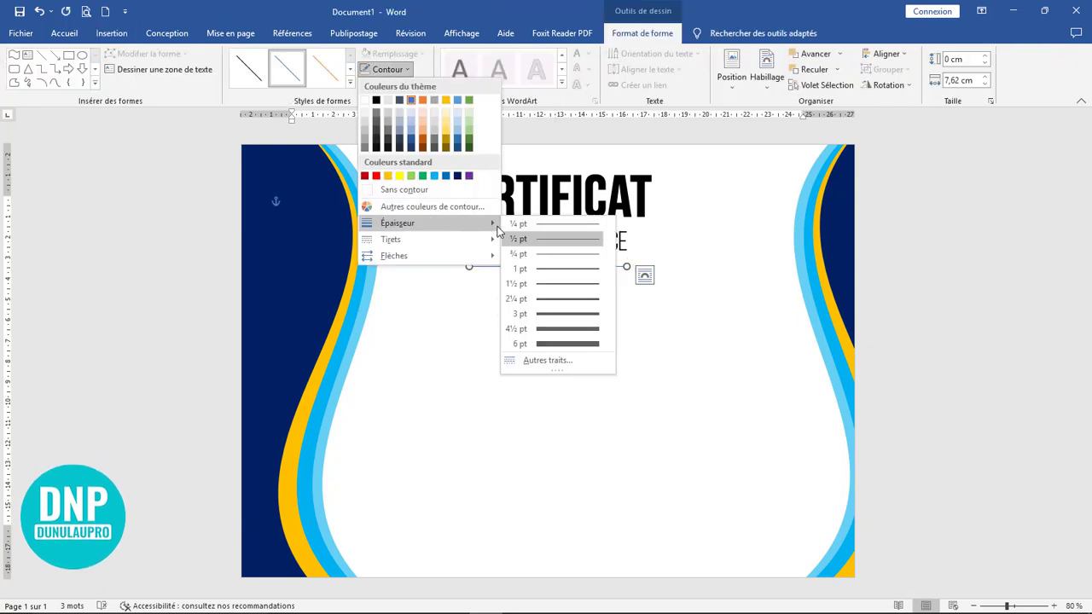
click(550, 300)
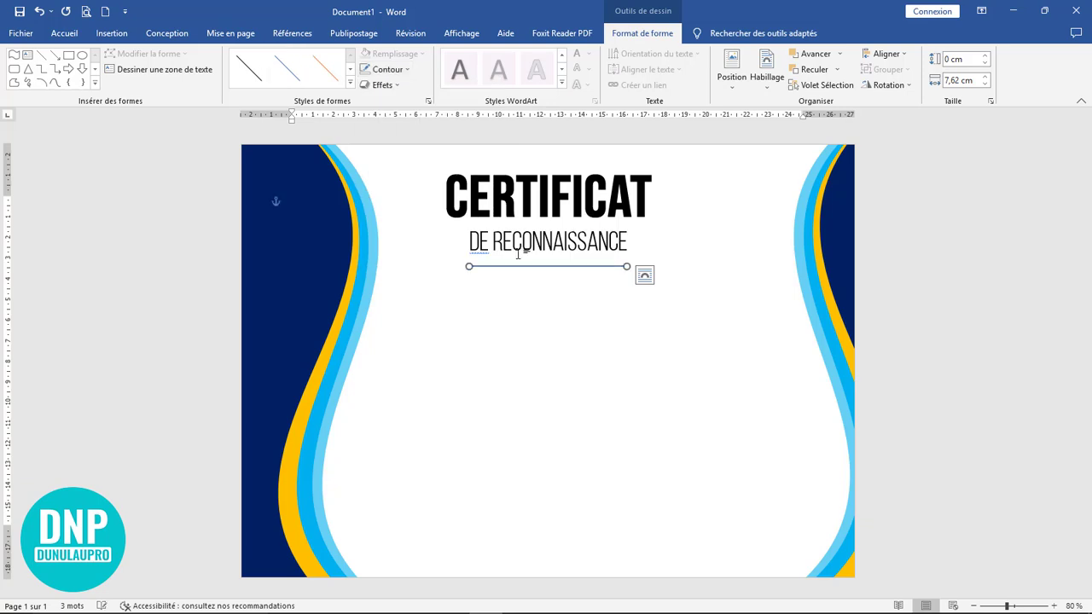
click(407, 70)
click(376, 100)
- Colour the "CERTIFICAT" title text in the standard golden orange, and deselect it
click(537, 198)
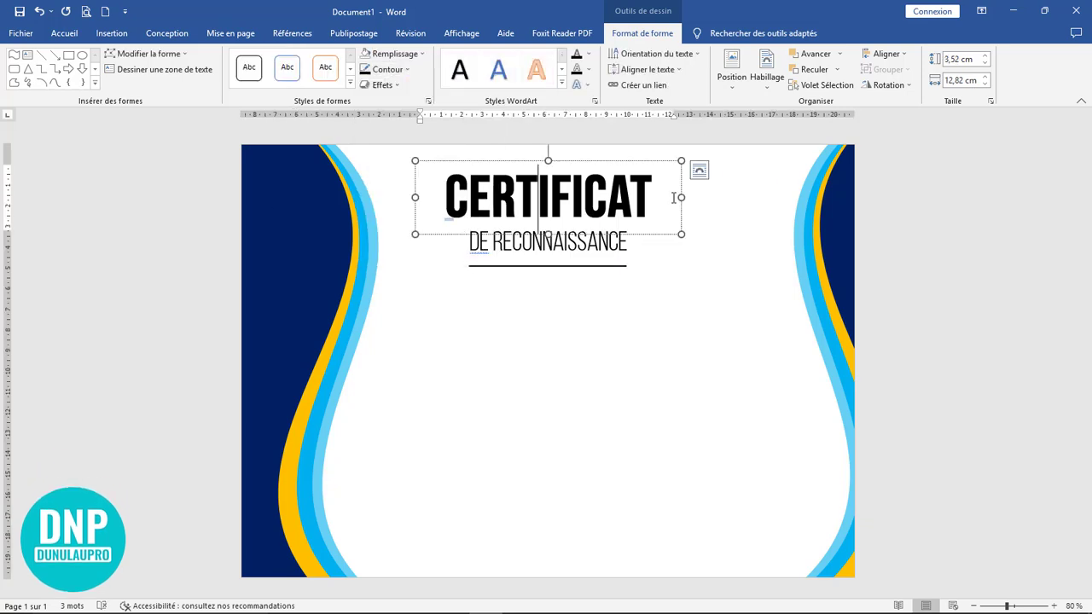
drag(673, 197, 413, 189)
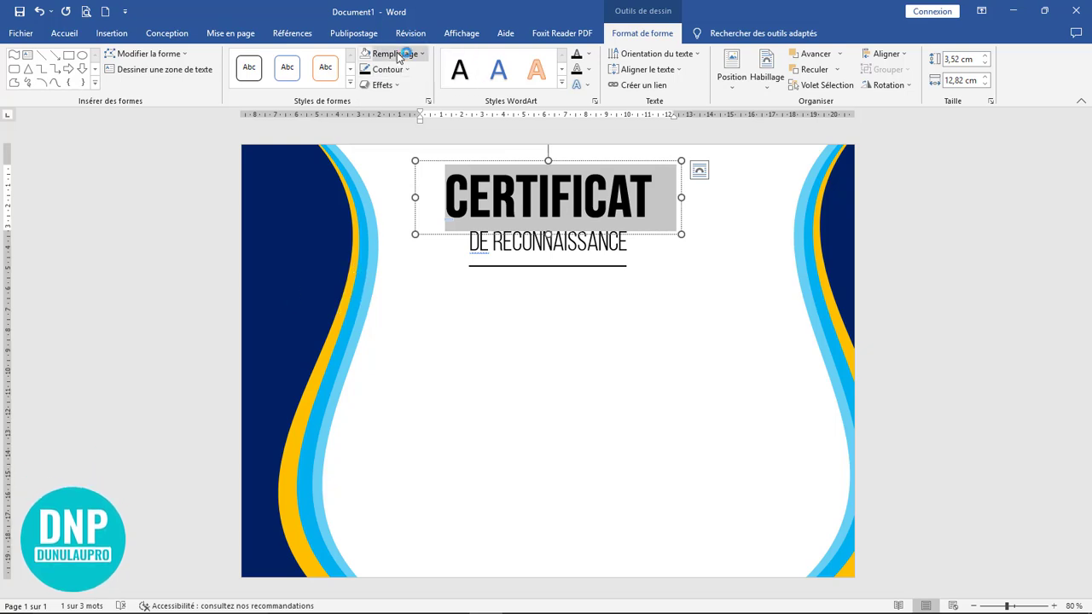
click(587, 55)
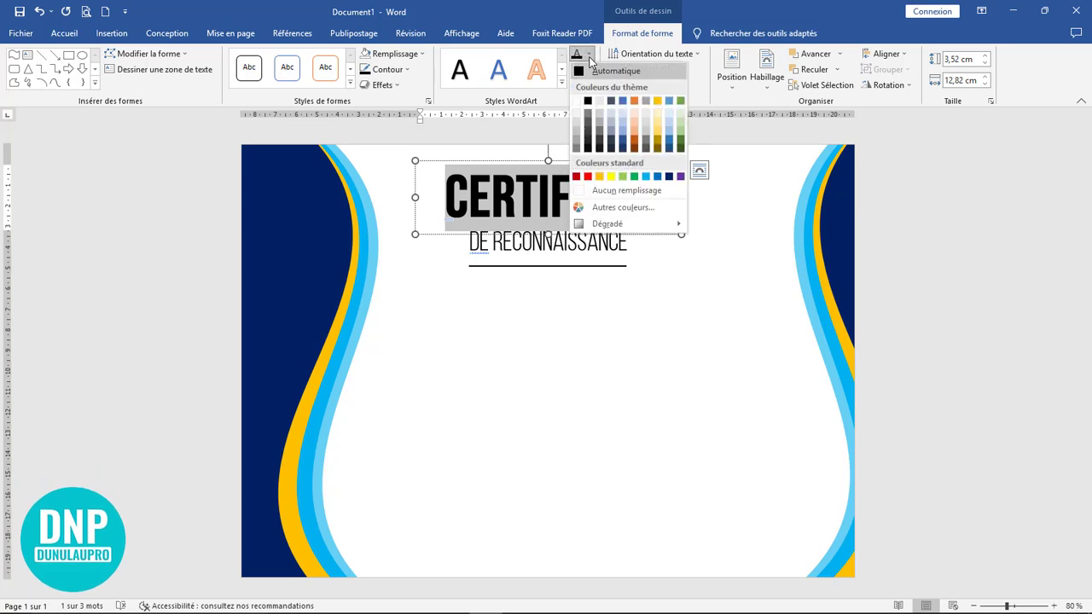
click(603, 176)
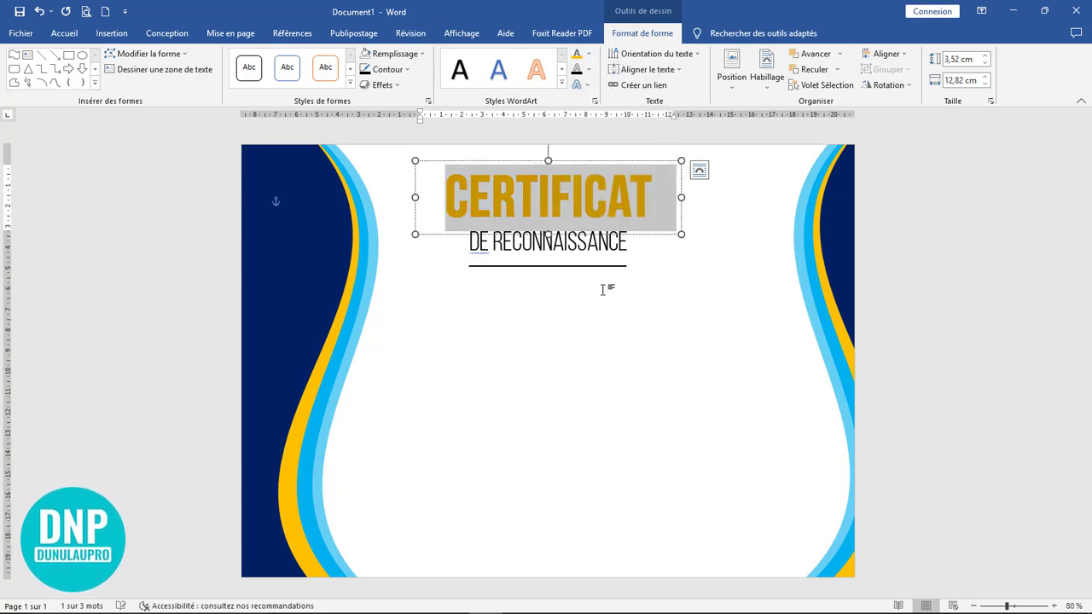
click(630, 282)
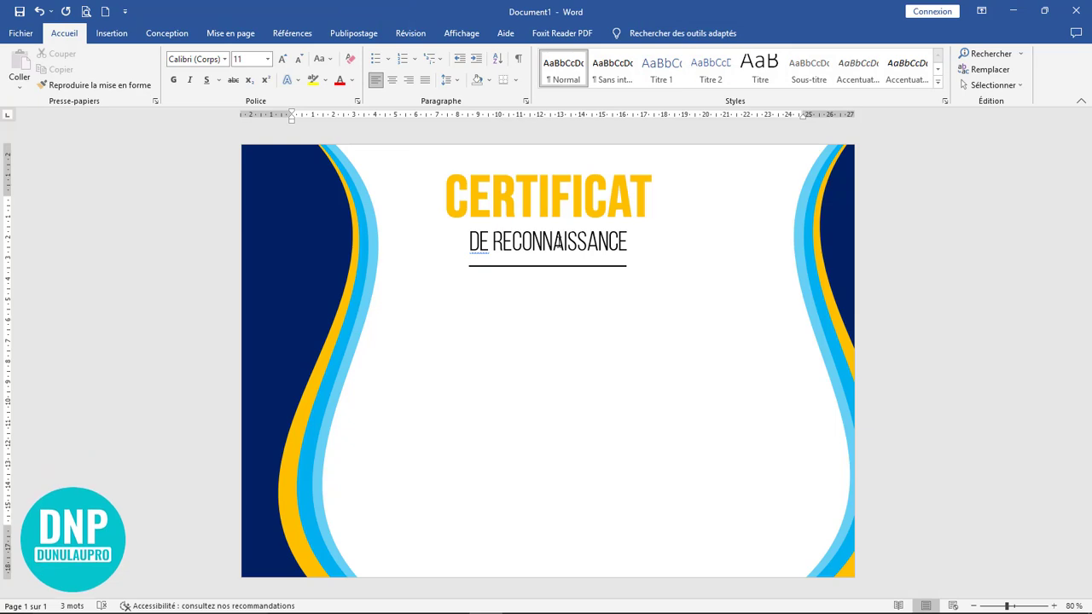
- Duplicate the subtitle box below the line, widen it, and replace its text with "Ce certificat nous le décernons avec toute A monsieur" on two lines, size 24
click(571, 223)
drag(568, 296, 562, 271)
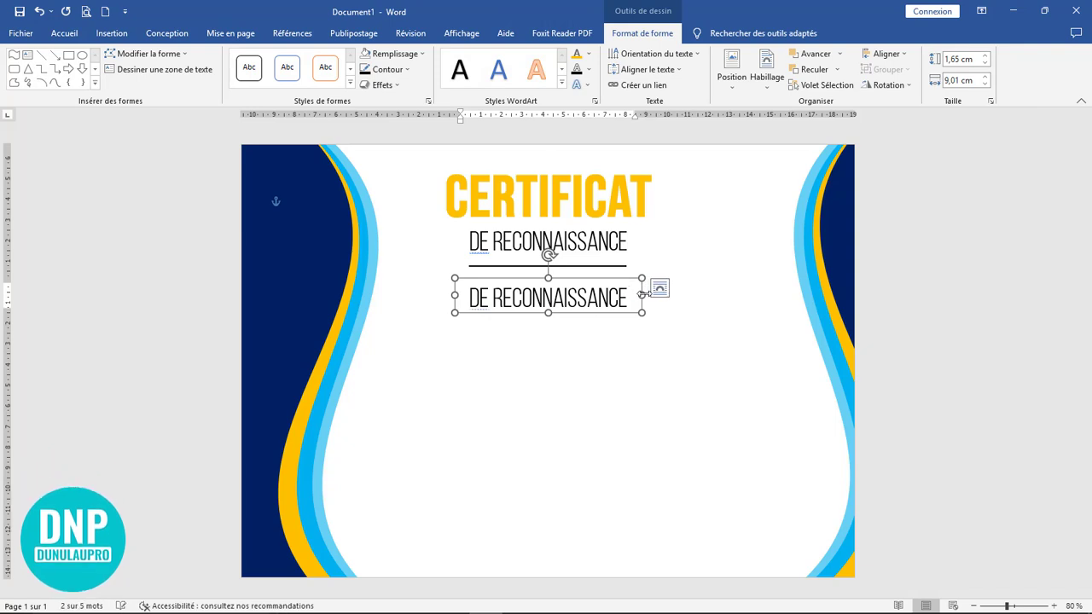
drag(641, 296, 841, 295)
drag(604, 282, 456, 302)
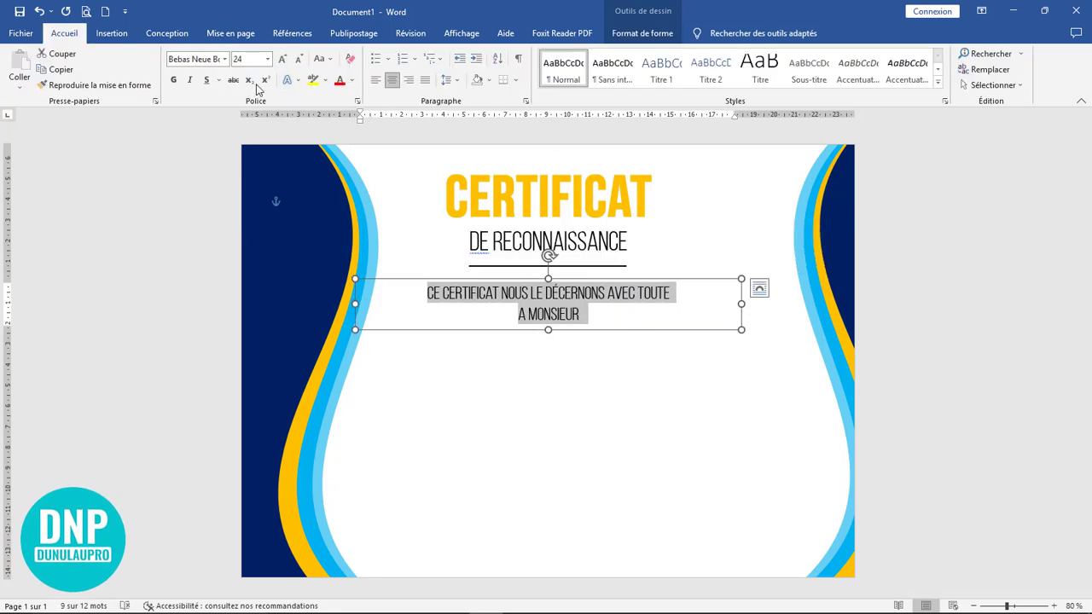
- Set the two-line dedication text to Montserrat Light at font size 20
click(224, 59)
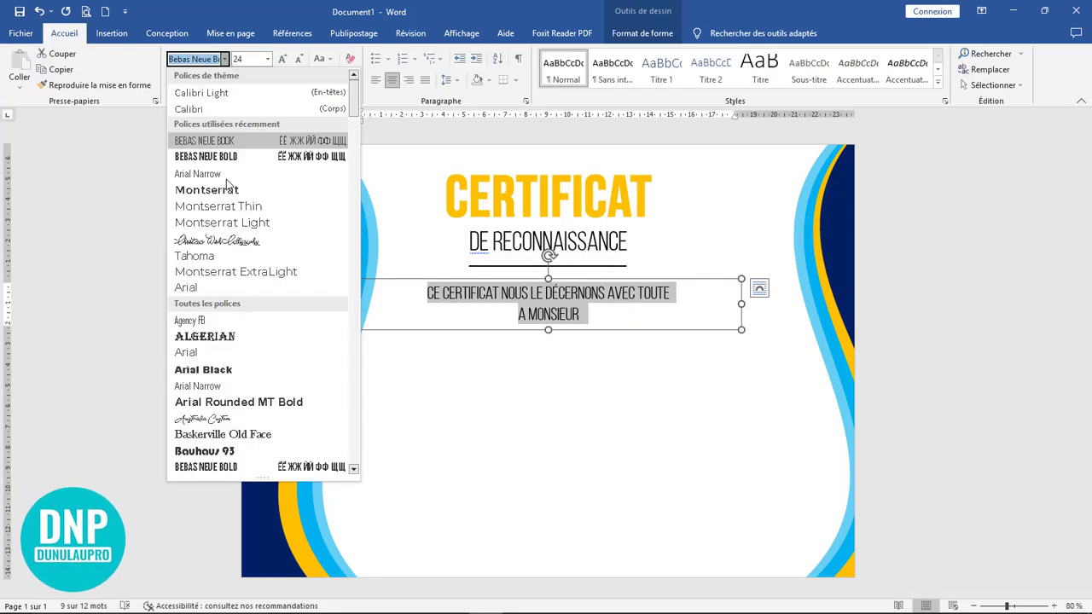
click(246, 224)
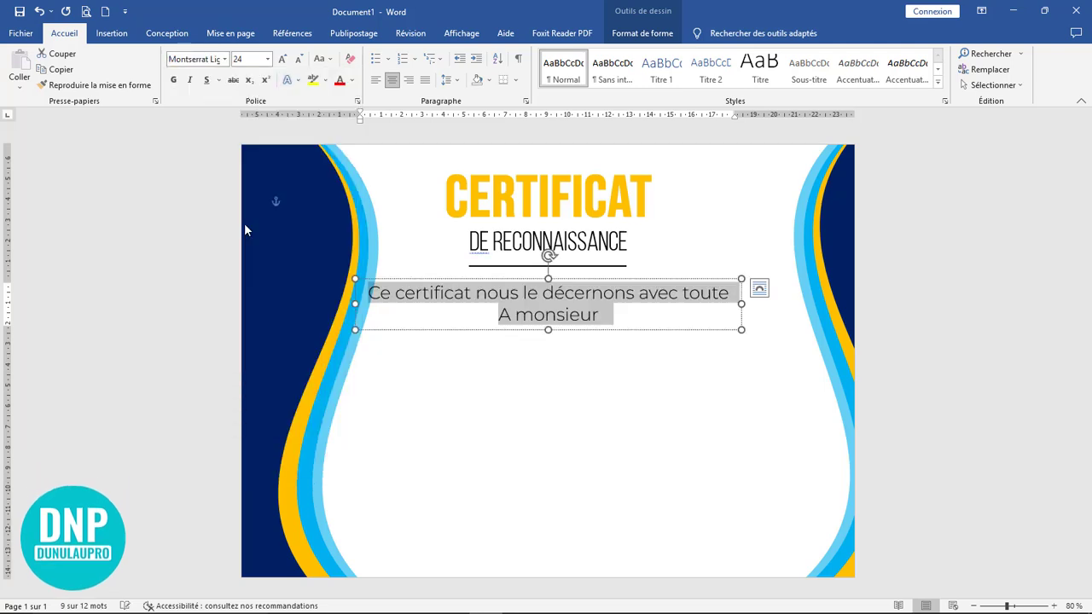
click(302, 59)
click(303, 59)
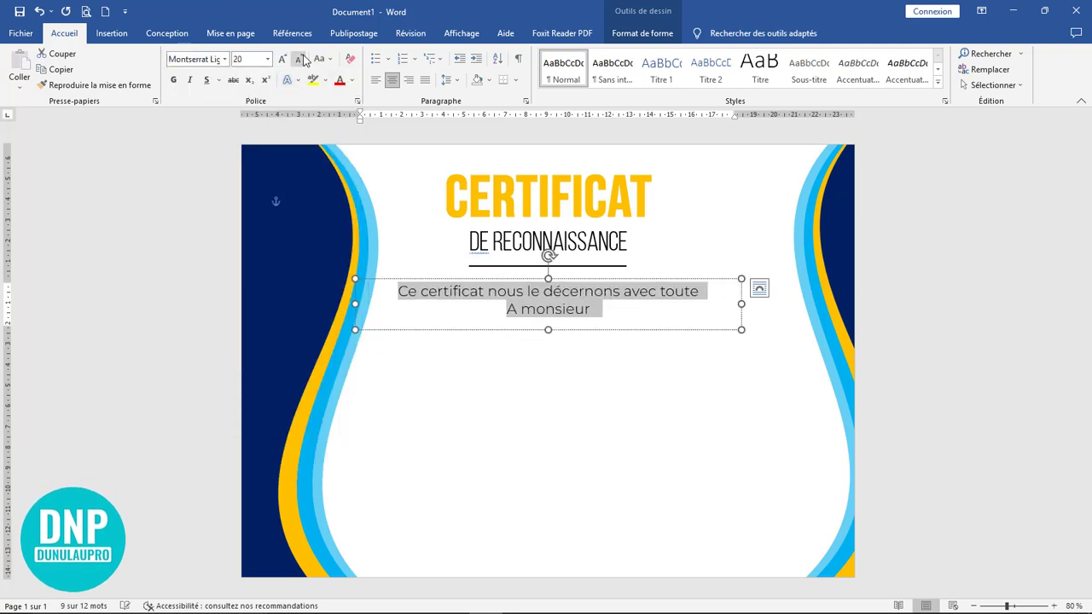
- Capitalise "Monsieur" and replace the "A" before it with "à", nudge the dedication box slightly upward, and deselect it
click(557, 310)
key(shift+F3)
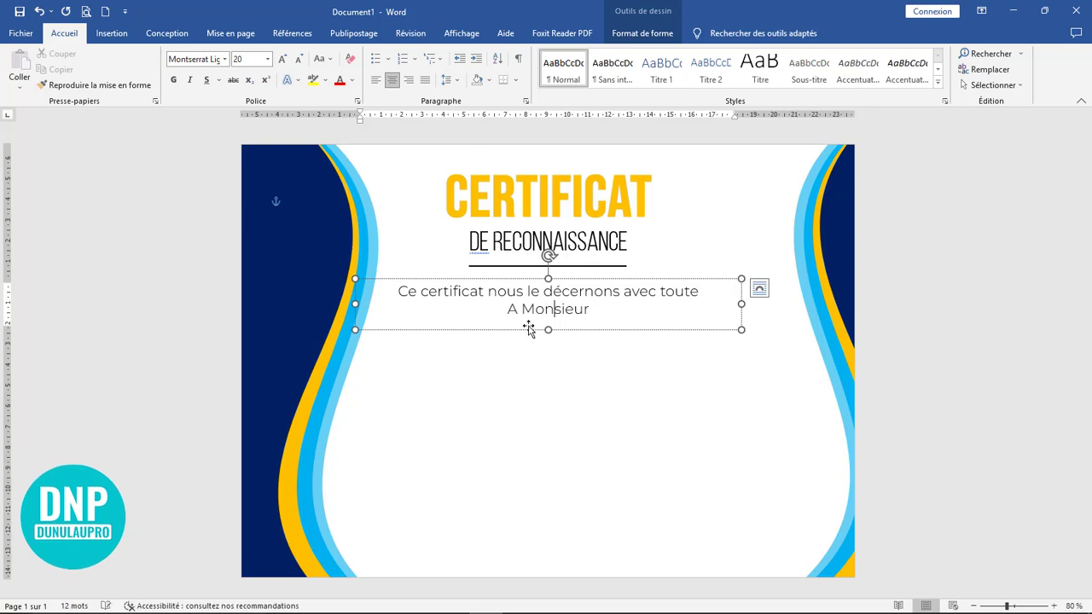
drag(517, 310, 509, 310)
text(à)
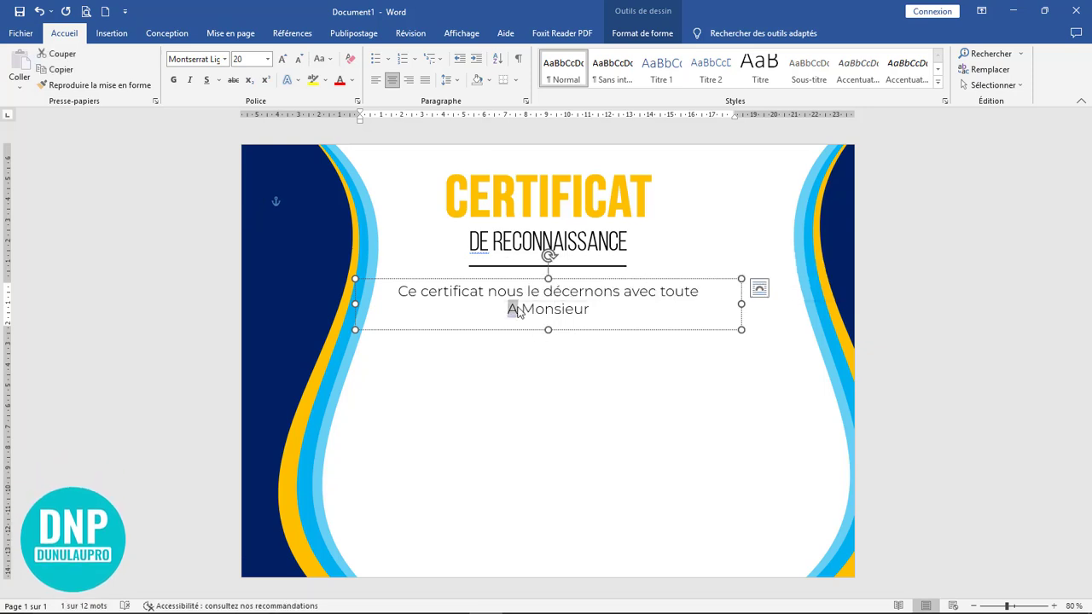
mouse_move(598, 281)
mouse_down()
mouse_move(628, 286)
mouse_move(590, 279)
mouse_up()
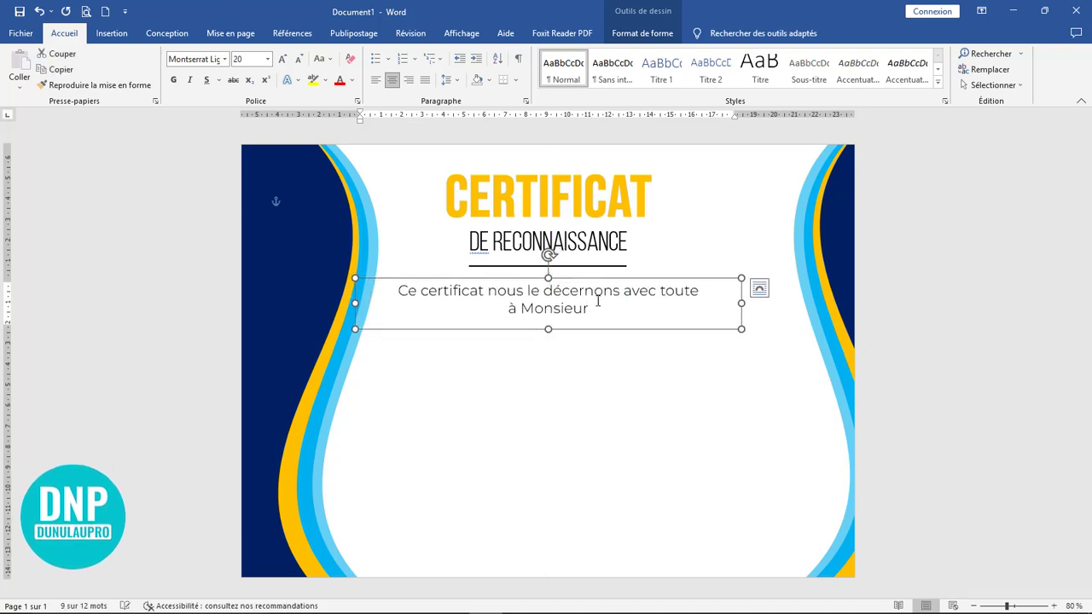
click(606, 370)
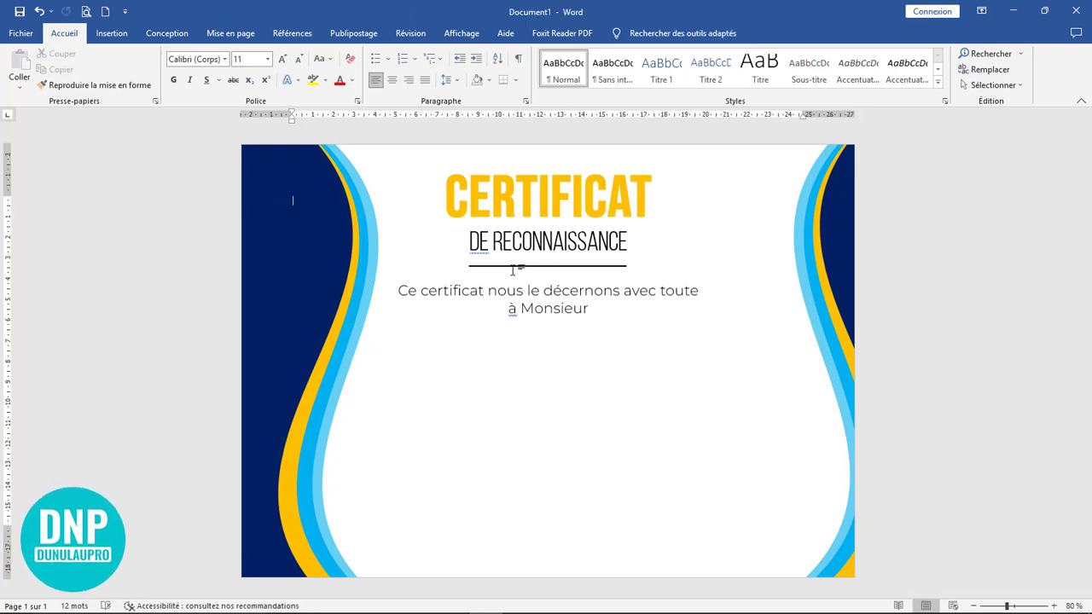
- Shorten the dedication box to fit its two lines, and duplicate it directly below
click(533, 296)
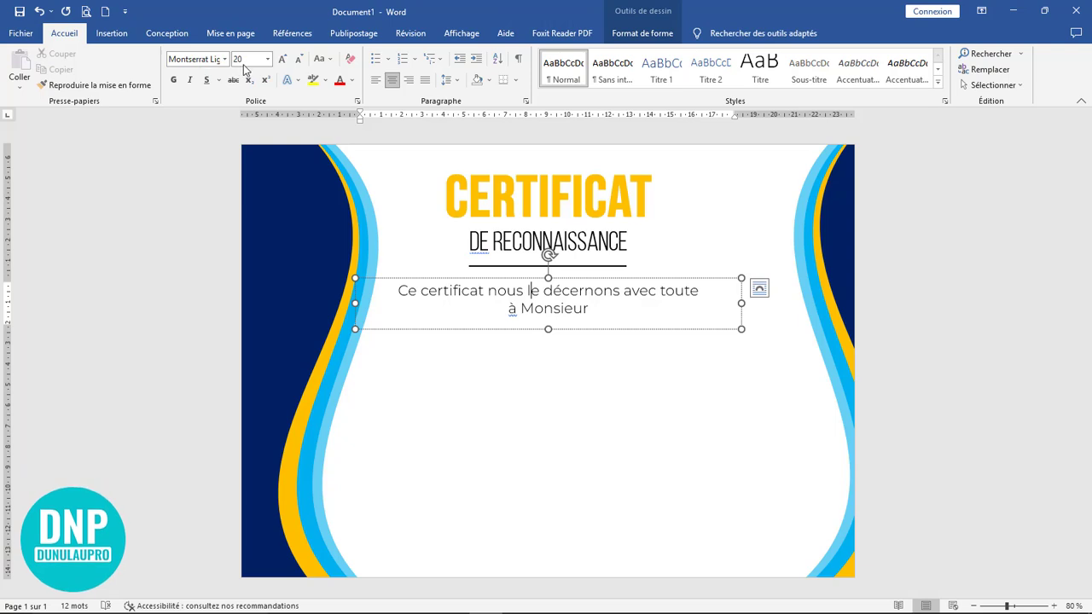
drag(547, 329, 548, 319)
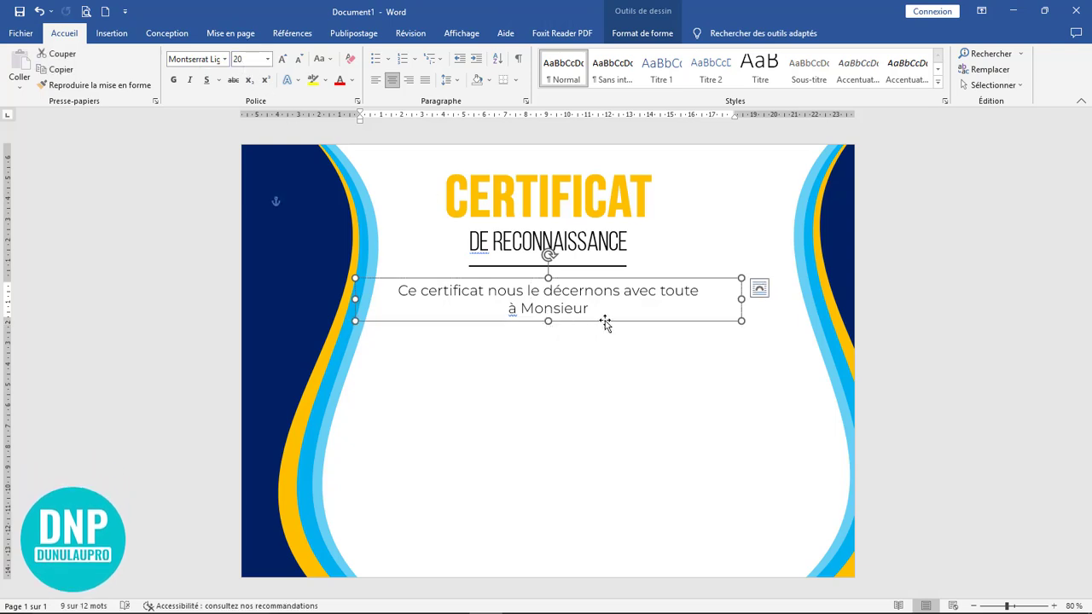
drag(601, 321, 370, 345)
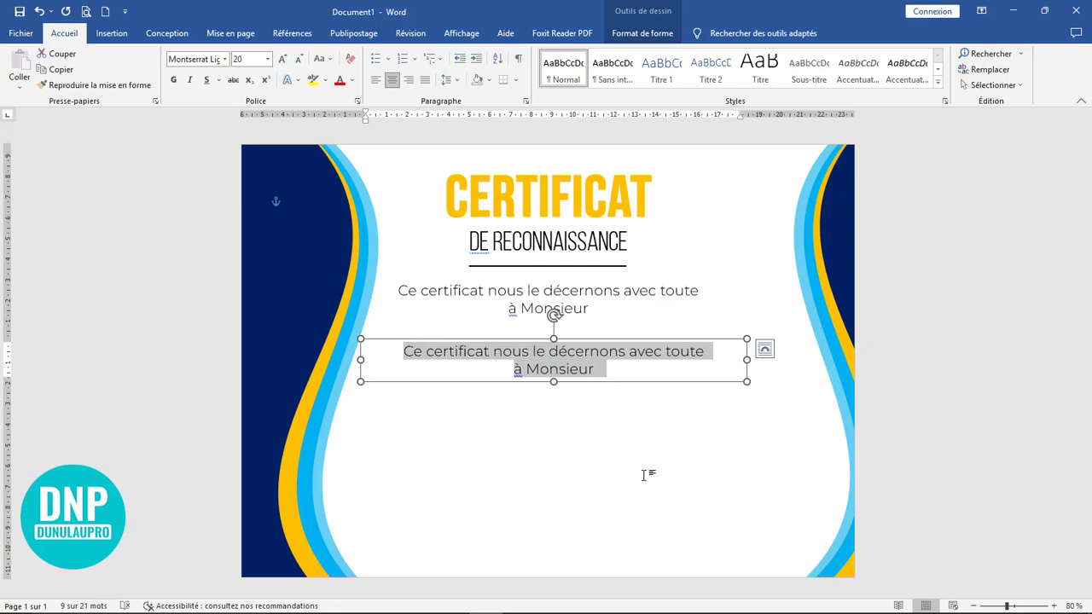
- Add "fierté" after "toute" in the upper dedication box and shift that box slightly to the right
click(704, 290)
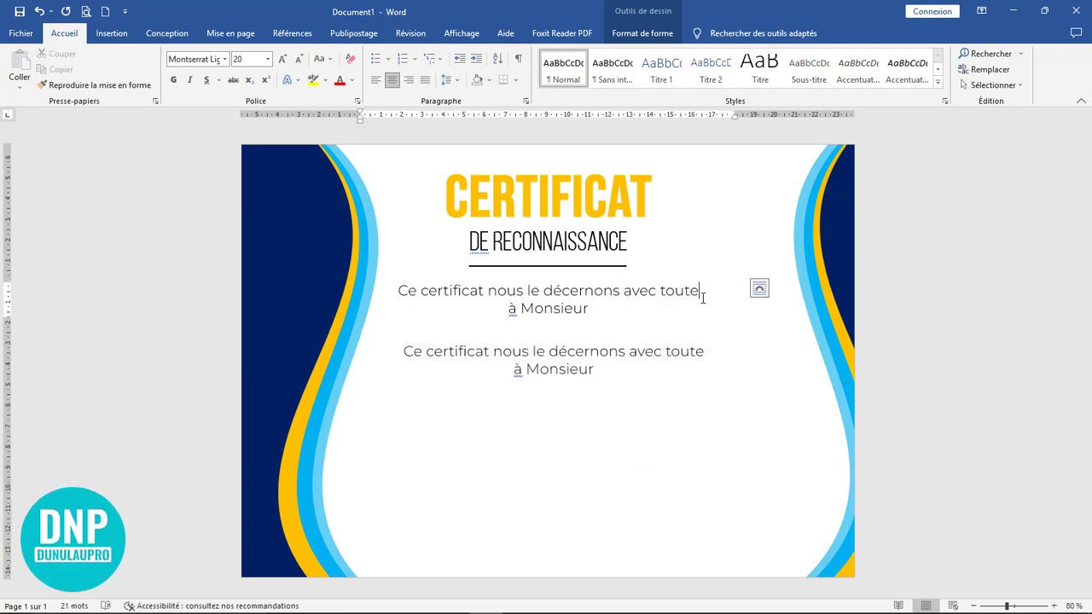
text(fierté)
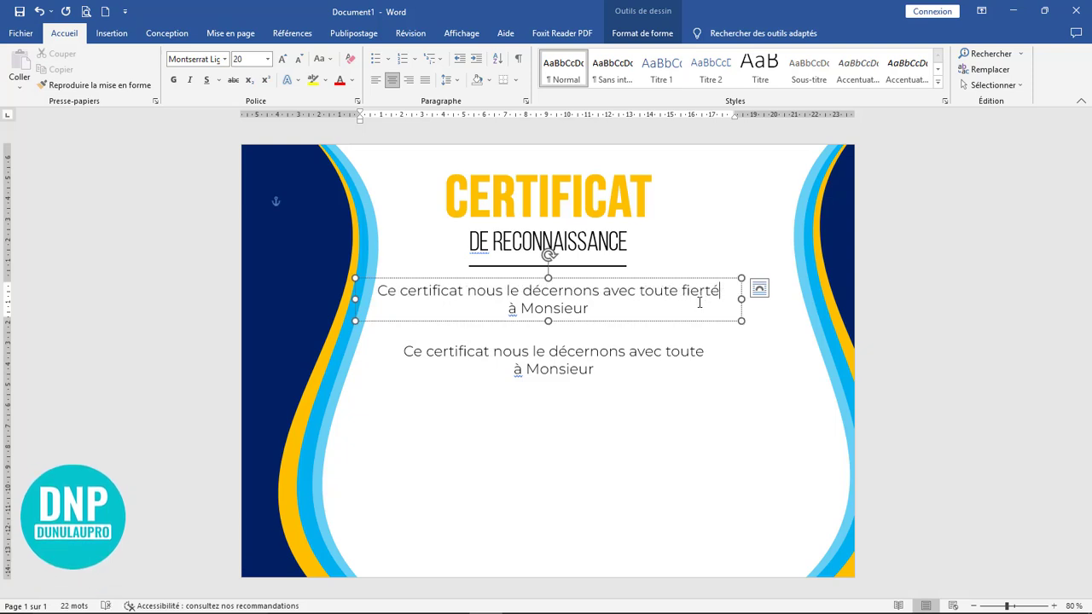
drag(696, 279, 706, 277)
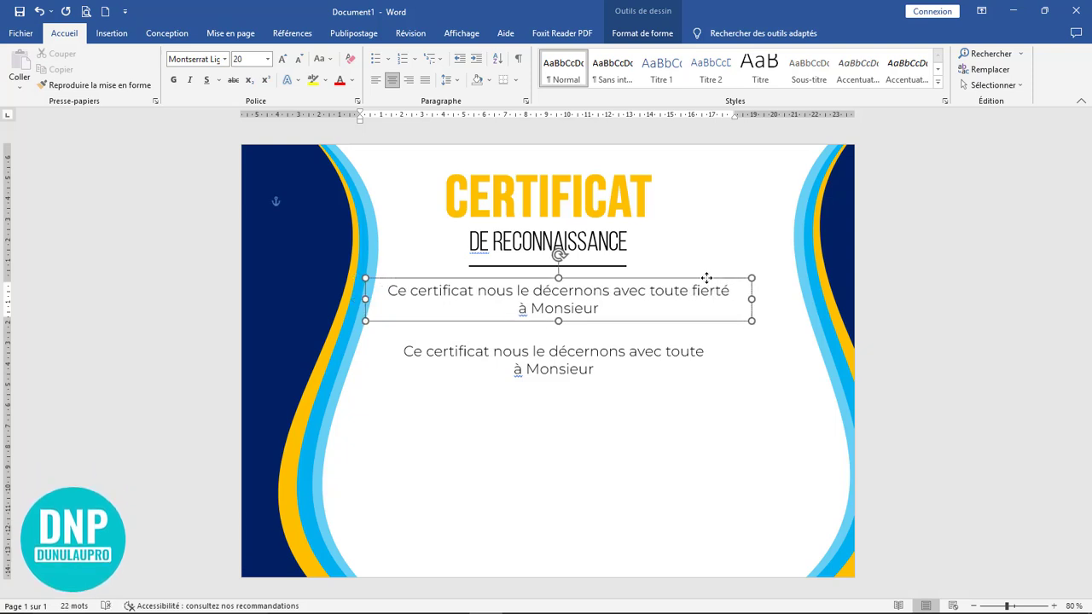
- Replace all the text in the lower duplicated box with the recipient's full name
click(619, 370)
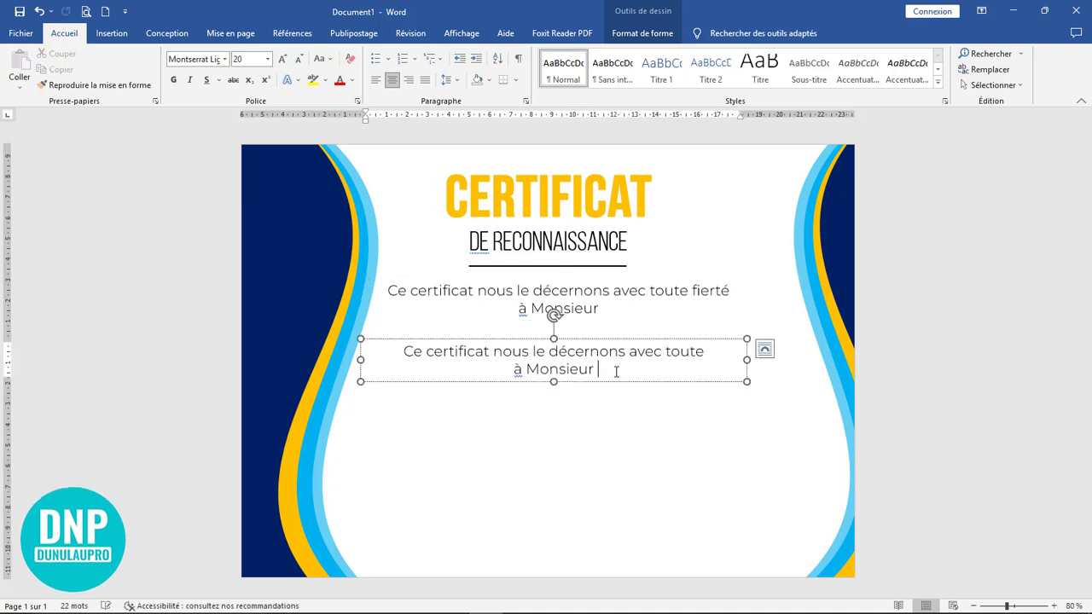
drag(432, 347, 367, 350)
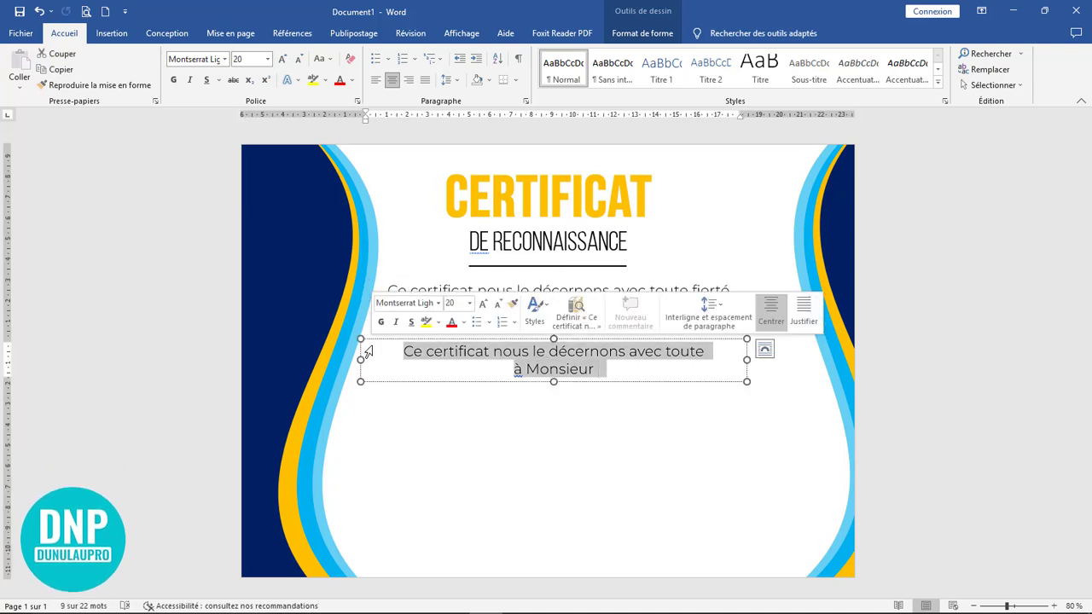
text(J)
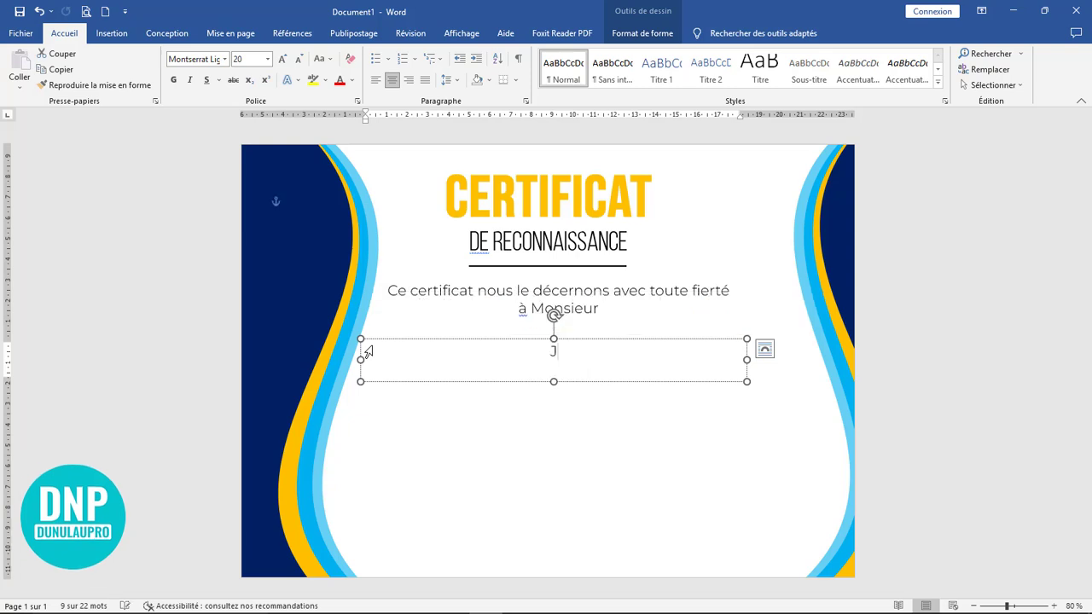
text(ohn s)
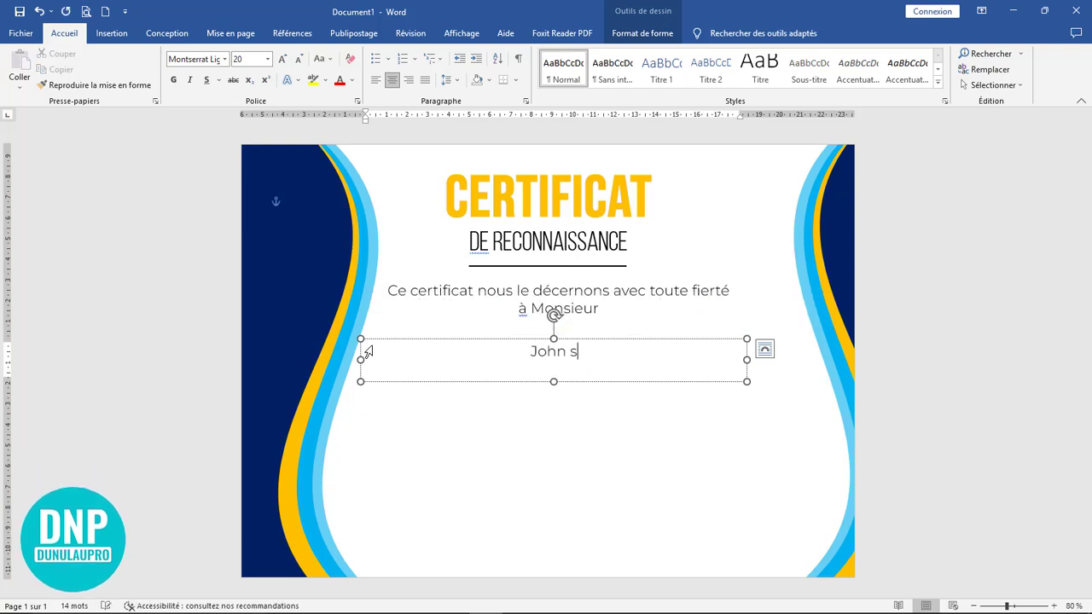
text(mith)
- Make the recipient's name bold, set its font to Bebas Neue Bold, and enlarge it to size 72
drag(595, 350, 450, 347)
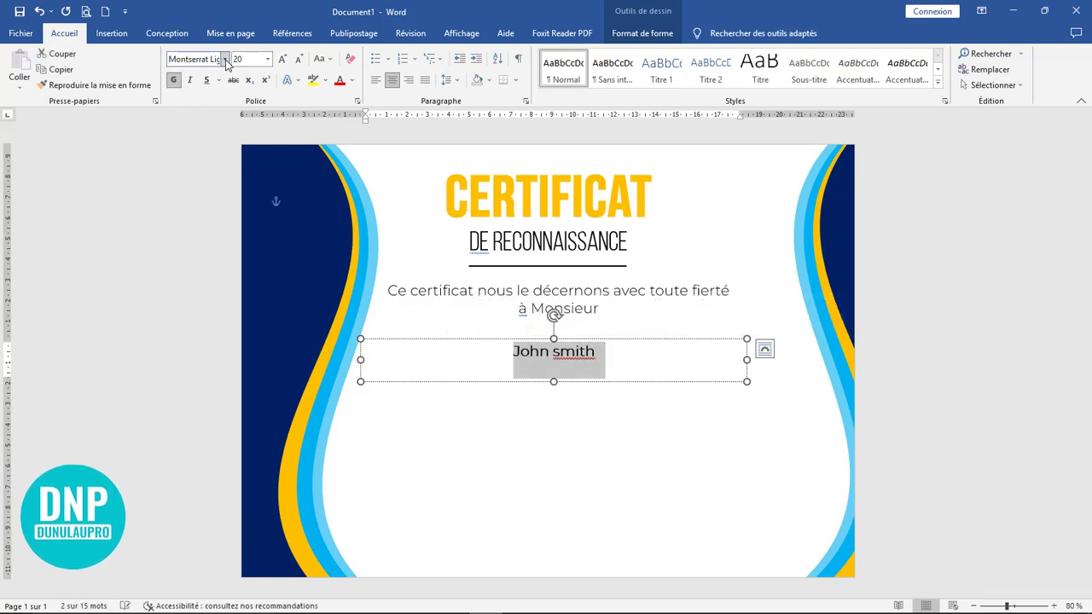
click(226, 59)
click(206, 172)
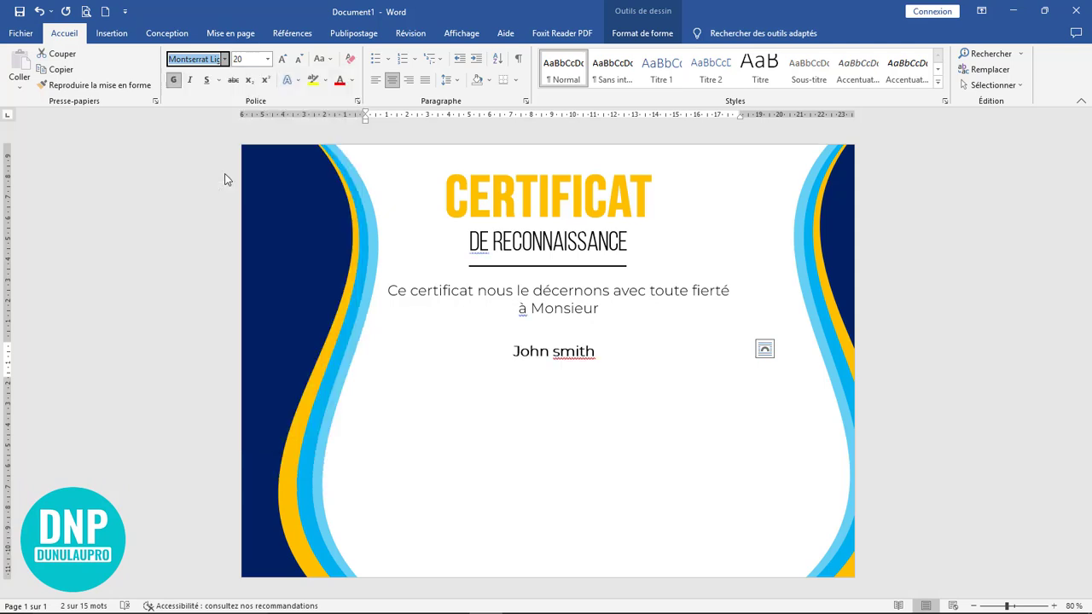
click(281, 59)
click(282, 59)
click(281, 59)
click(282, 59)
click(282, 59)
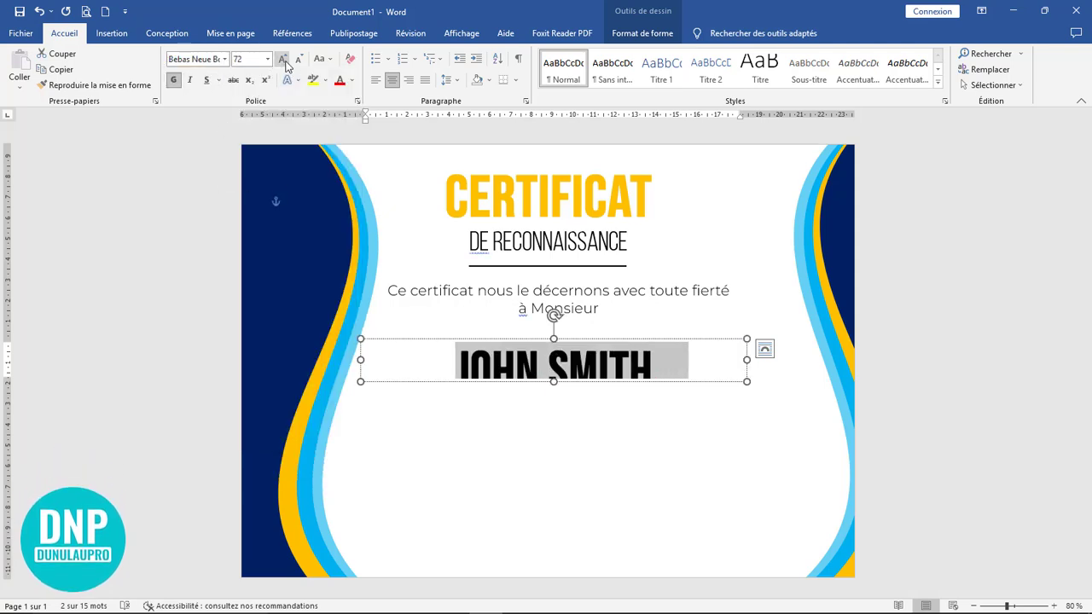
- Heighten the recipient's name box to fit its full text, and duplicate the box directly below
click(281, 58)
click(297, 63)
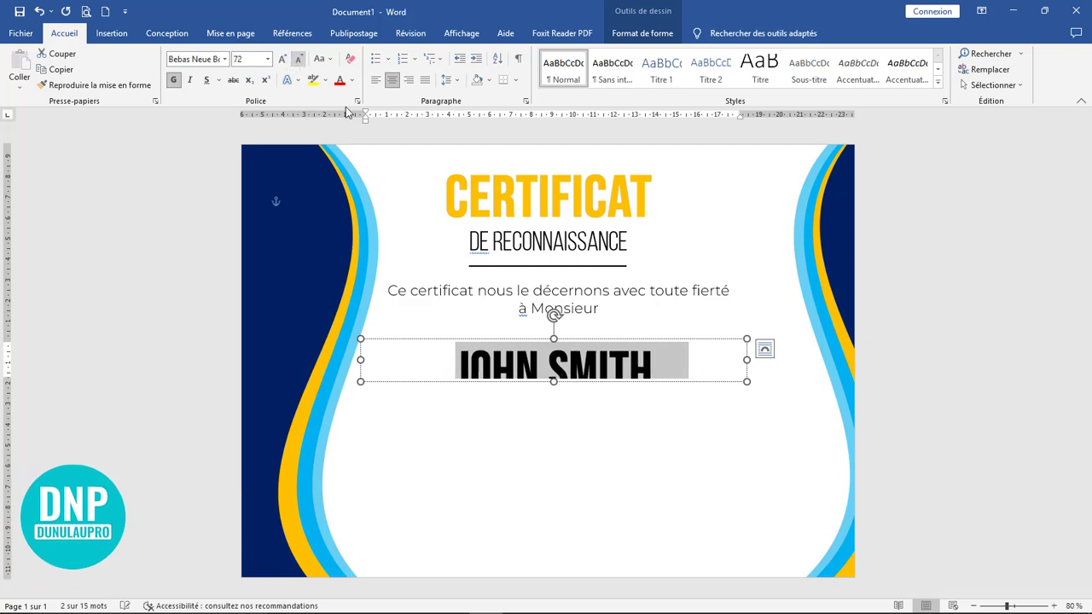
drag(553, 385, 554, 399)
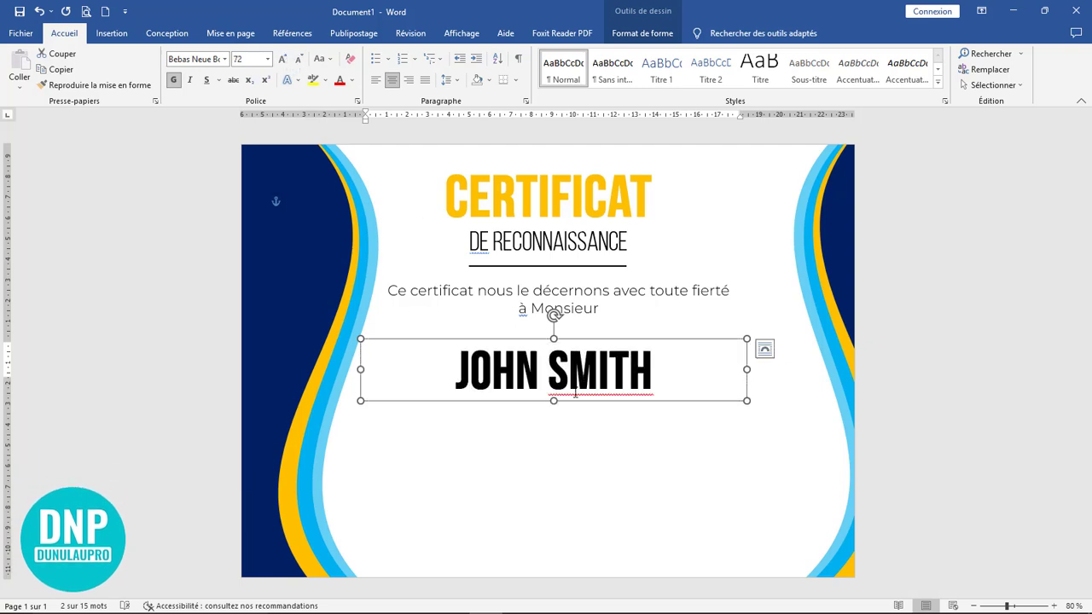
right_click(594, 369)
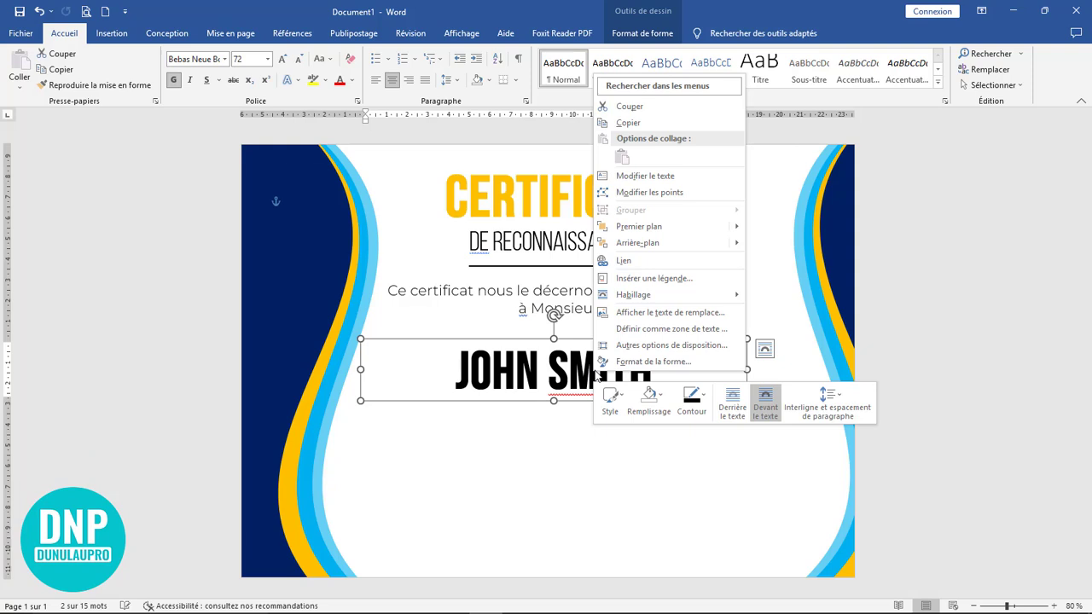
click(591, 340)
drag(592, 338, 592, 380)
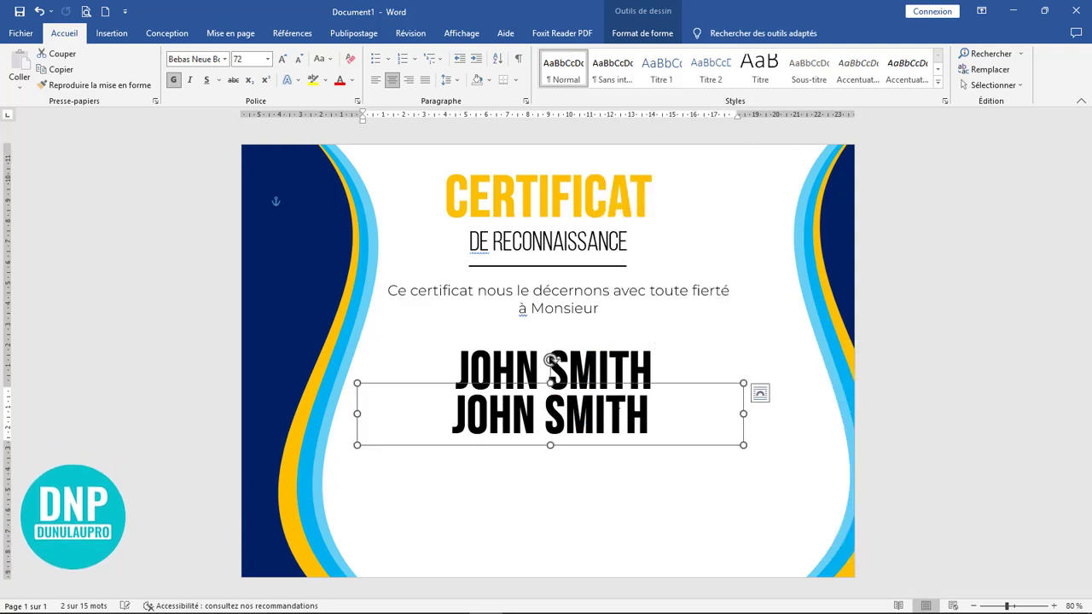
- Replace the text in the lower duplicated name box with "DESIGNER ET INFOGRAPHE DE L'AGENCE"
triple_click(565, 417)
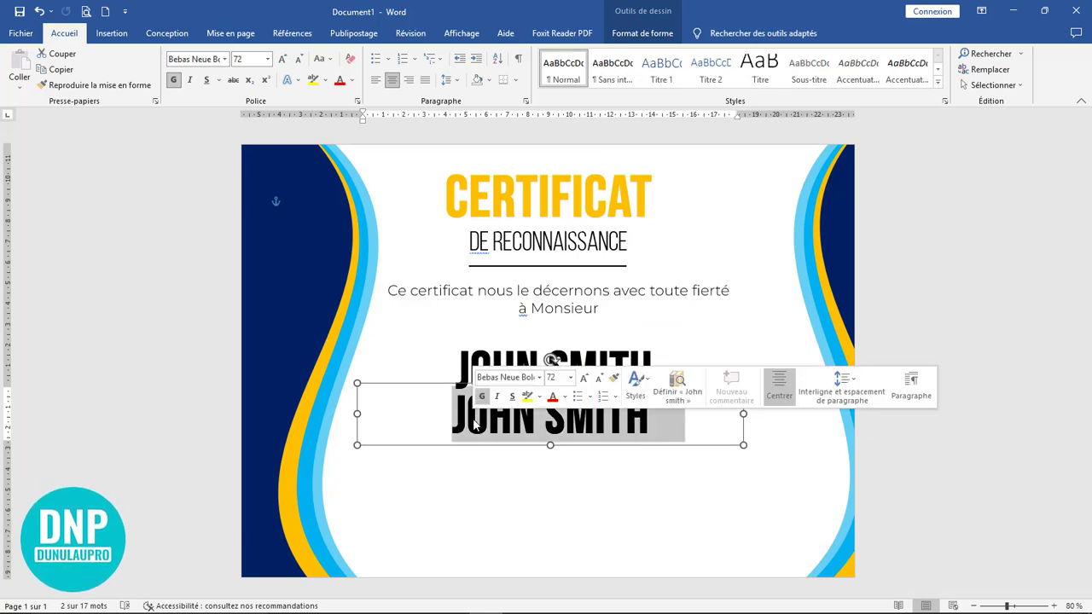
text(DESIGN)
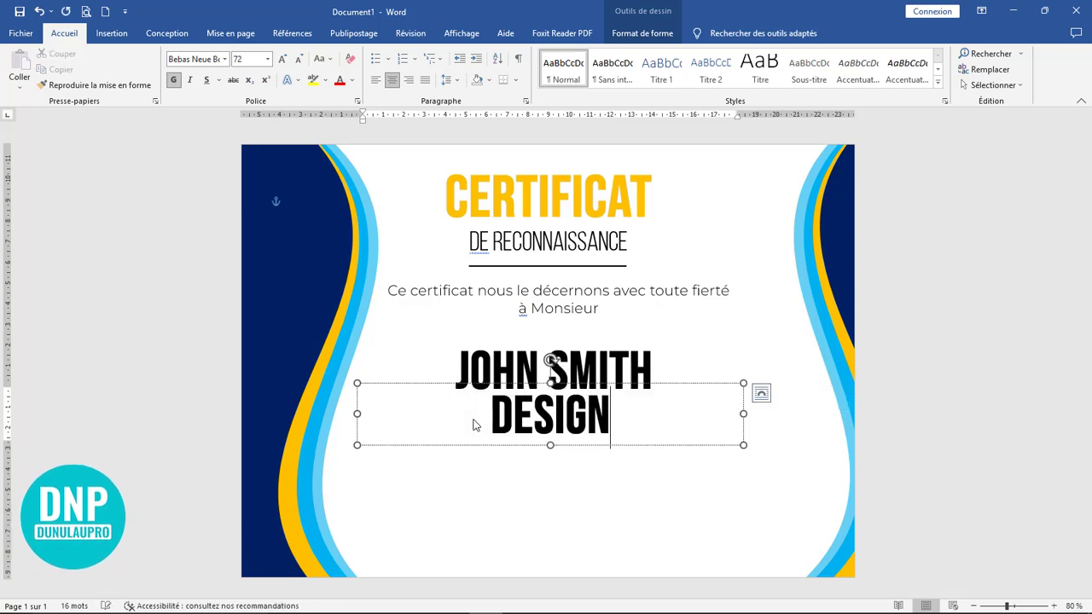
text(ER ET )
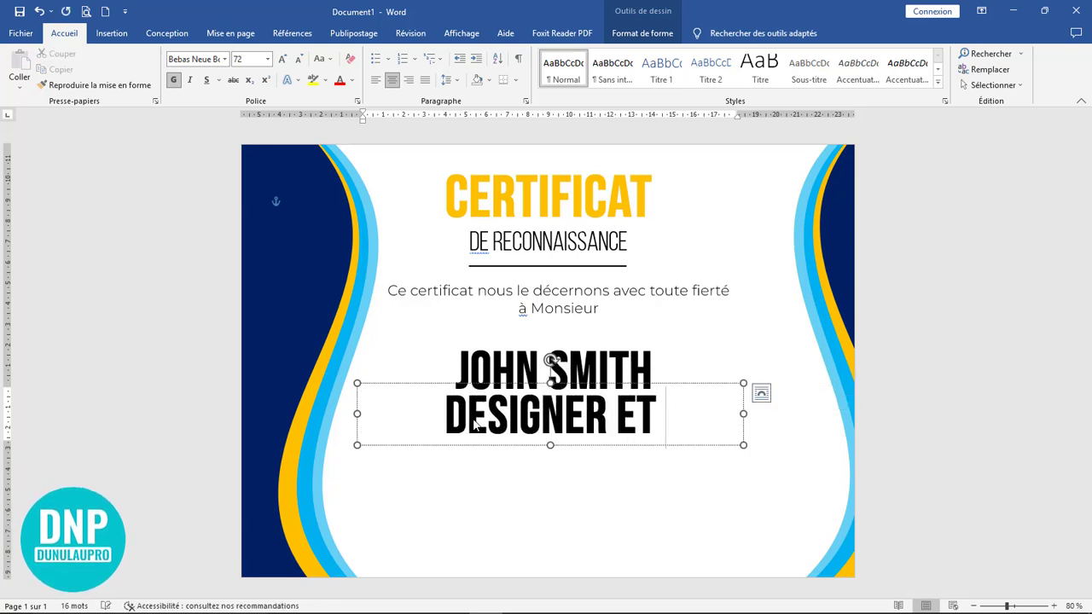
text(INFOR)
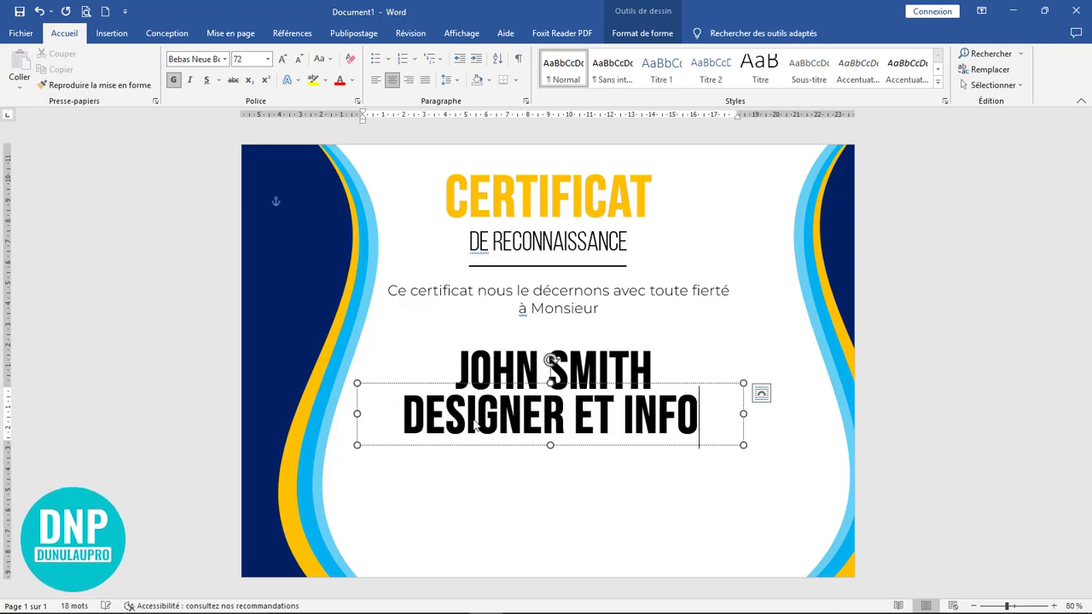
key(BackSpace)
text(GRA)
key(BackSpace)
key(BackSpace)
key(BackSpace)
key(BackSpace)
key(BackSpace)
key(BackSpace)
key(BackSpace)
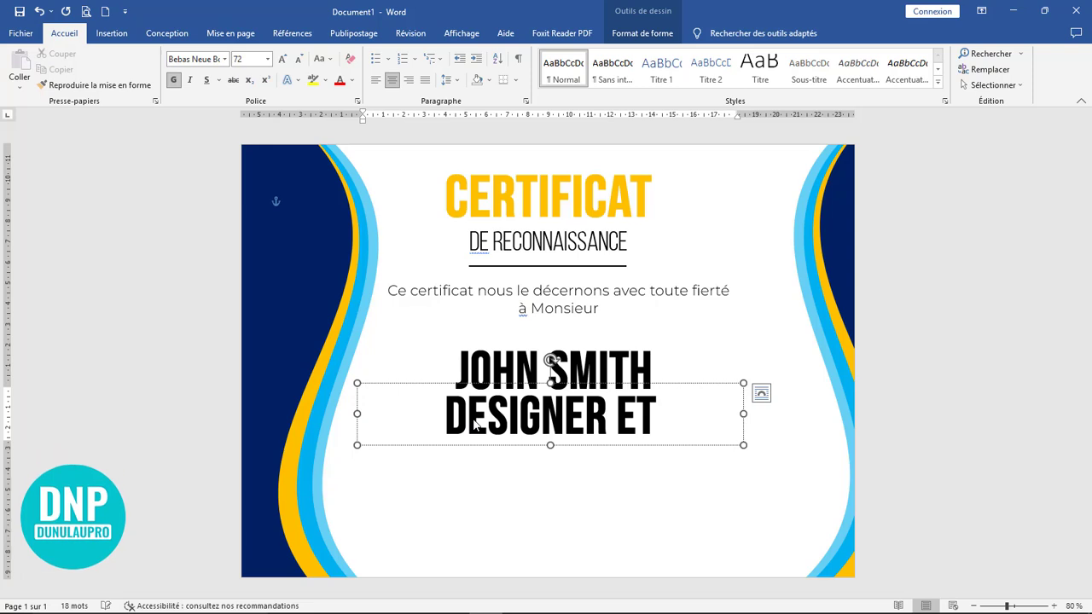
- Reduce the job title text to size 26, shorten its box to one line, and place it just beneath the recipient's name
key(Escape)
click(64, 33)
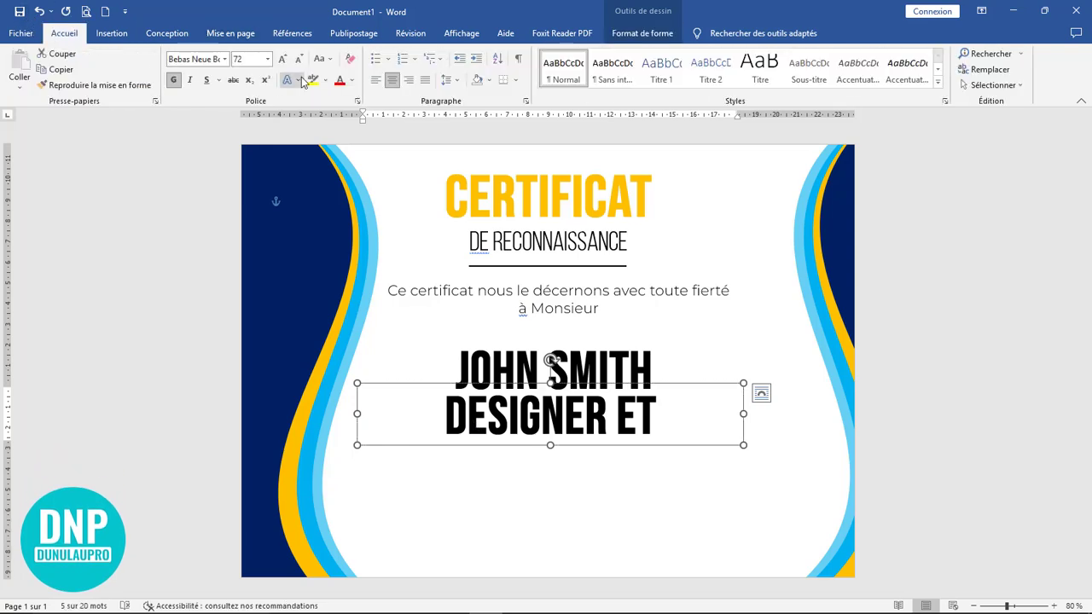
click(300, 60)
click(300, 60)
click(299, 59)
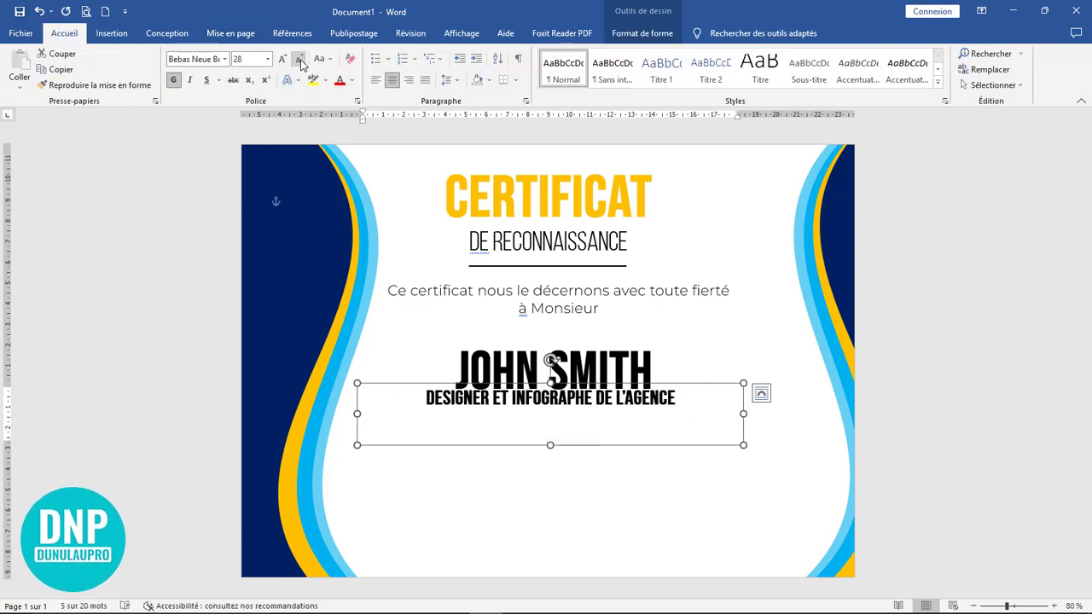
click(300, 60)
drag(550, 444, 587, 406)
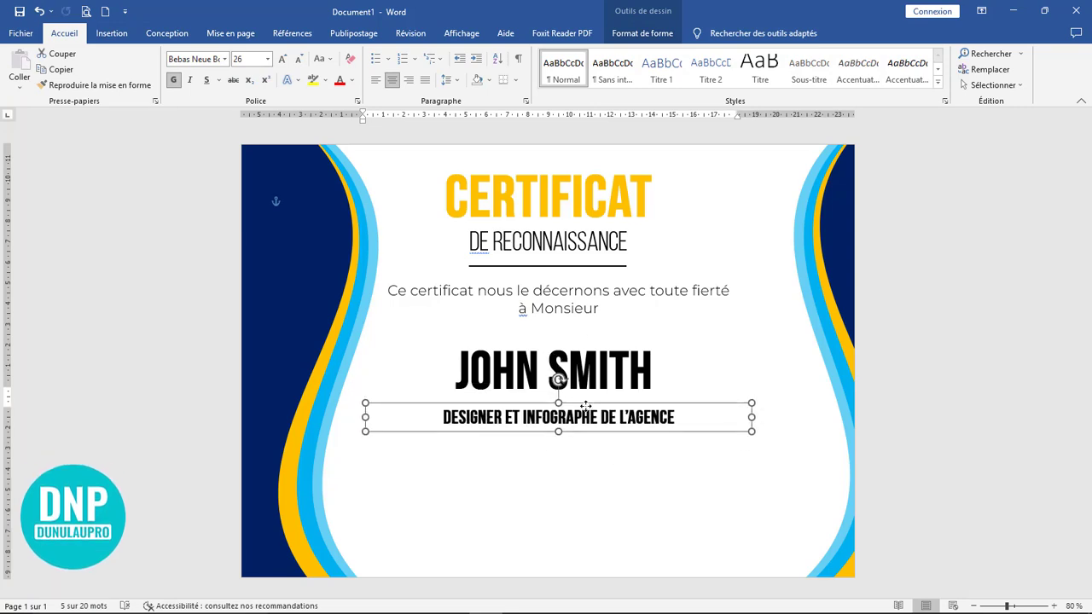
- Space out the recipient's name by inserting a space between its letters
click(557, 381)
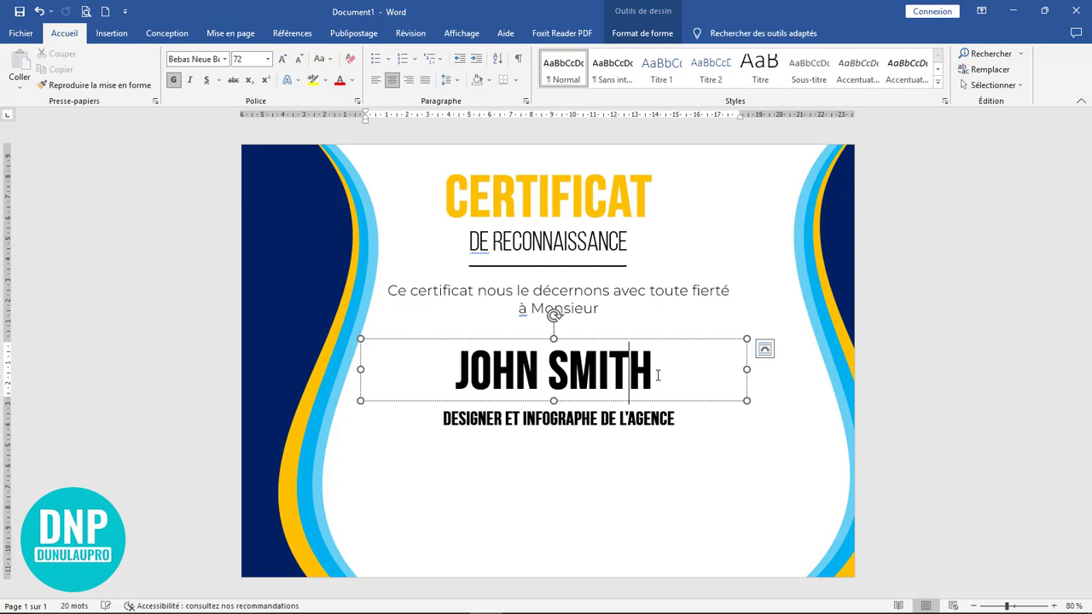
key(space)
key(Right)
key(space)
key(Right)
key(space)
key(Right)
key(space)
key(Right)
key(space)
key(Right)
key(space)
key(Right)
key(space)
key(Right)
key(space)
key(Right)
key(space)
key(Right)
key(space)
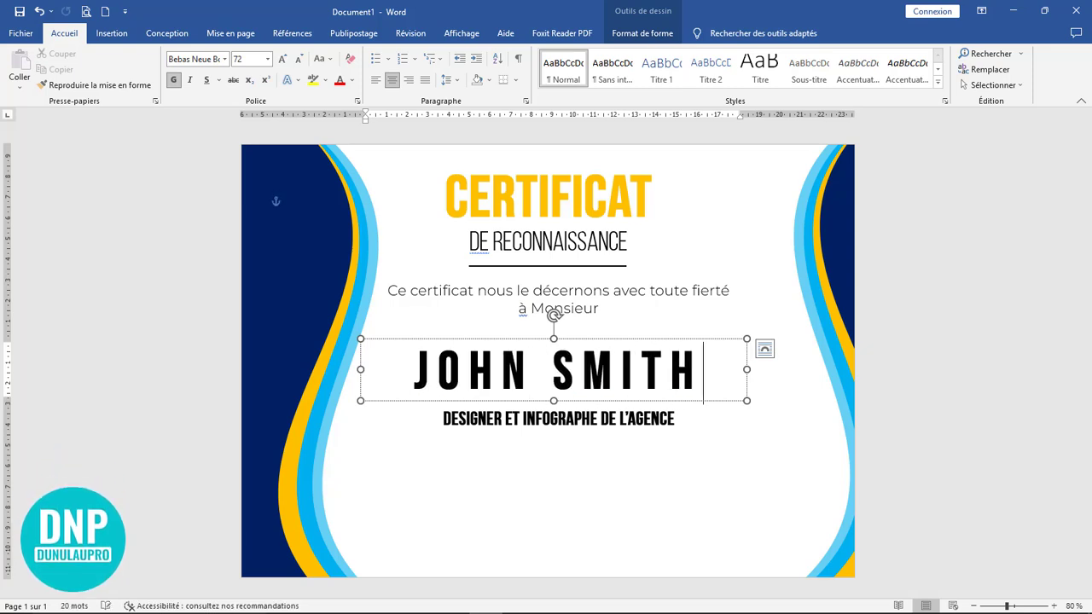
click(670, 436)
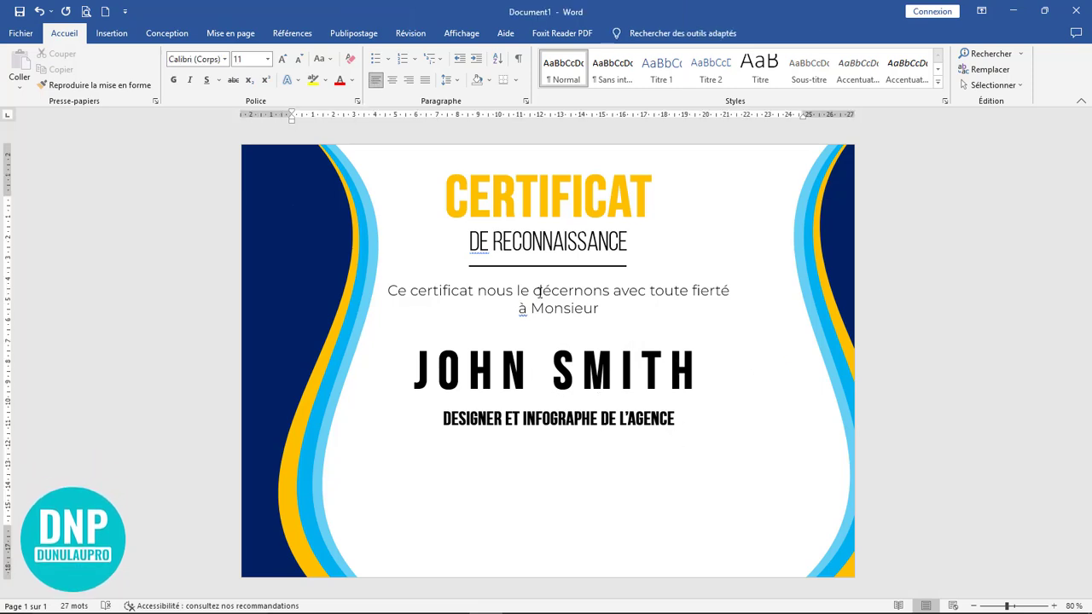
- Draw a horizontal line about 13.23 cm long between the recipient's name and the job title
click(102, 36)
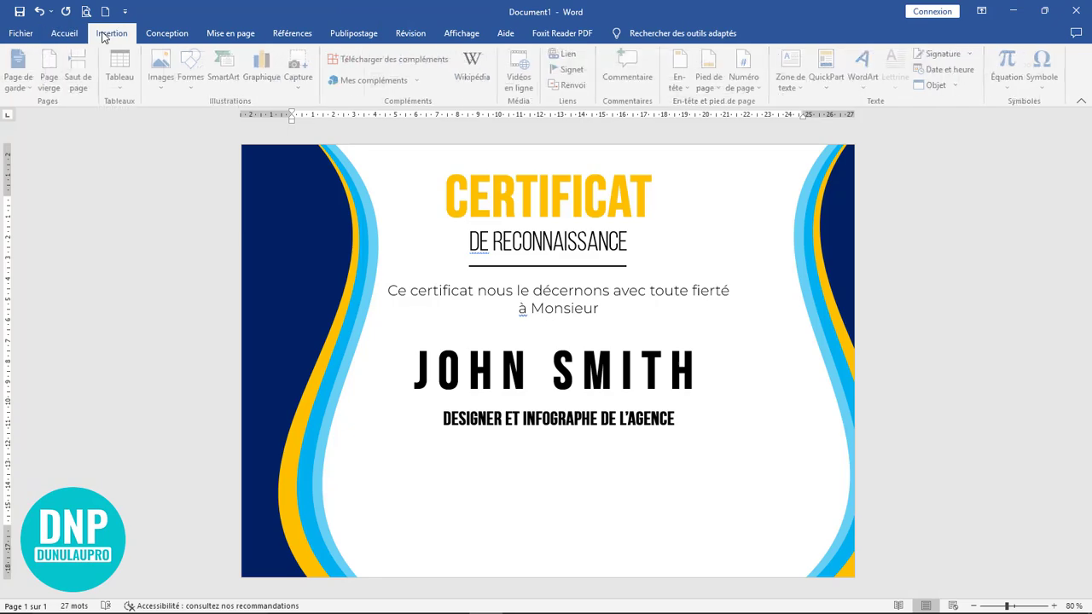
click(193, 68)
click(228, 138)
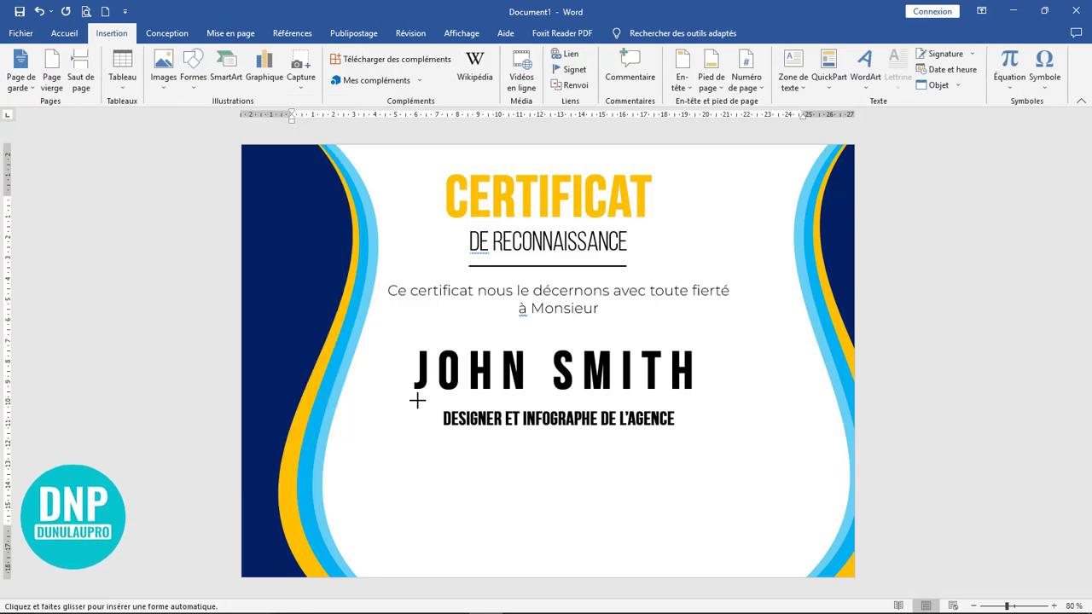
drag(418, 400, 691, 400)
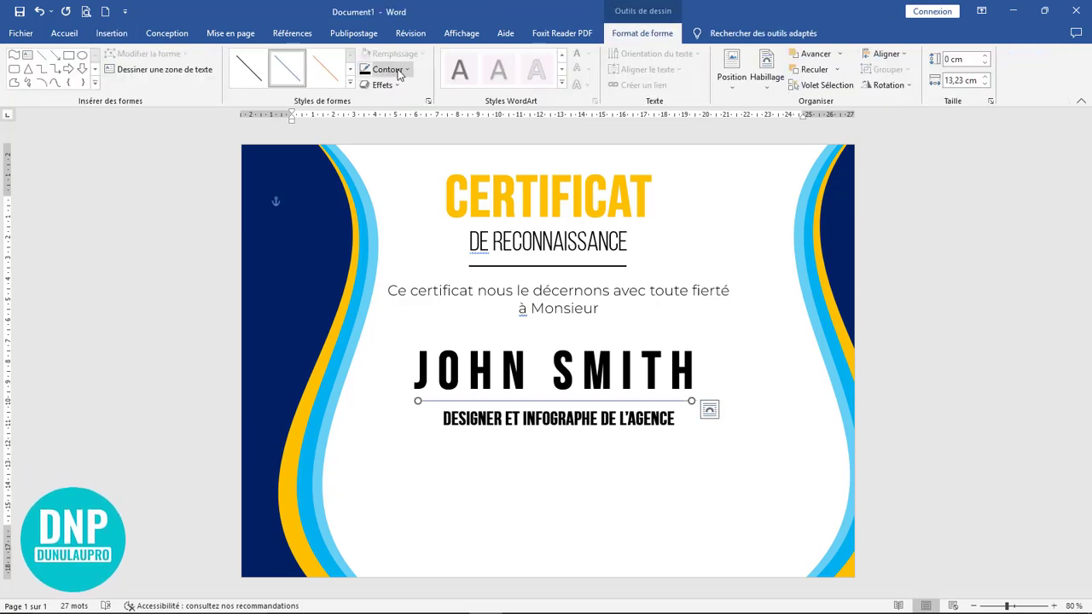
- Apply the orange line style to the line under the recipient's name and set its thickness to 3 pt
click(396, 71)
mouse_move(424, 228)
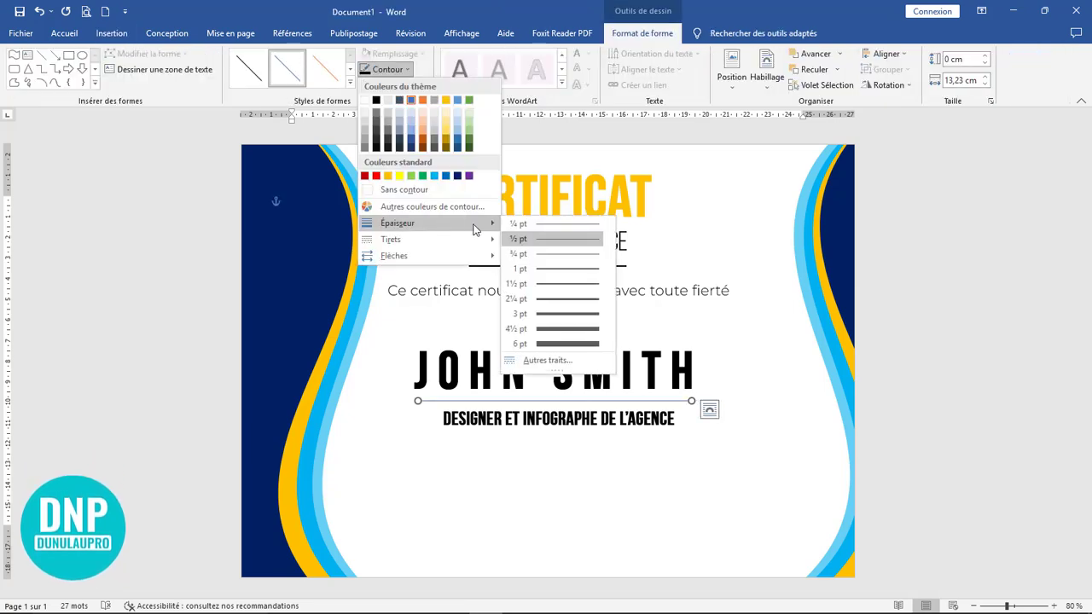
click(555, 314)
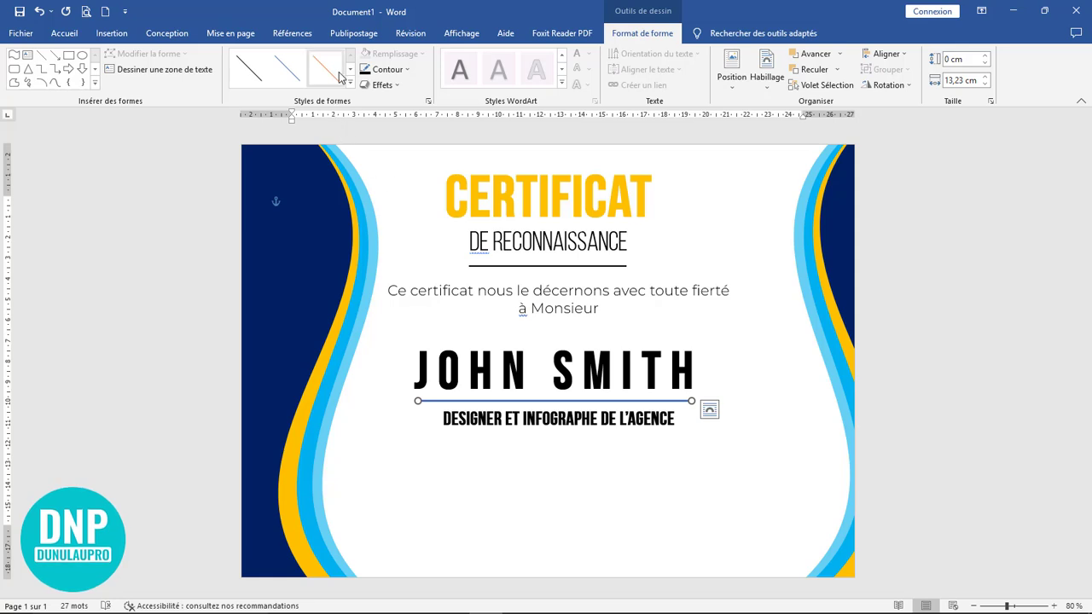
click(385, 69)
mouse_move(444, 225)
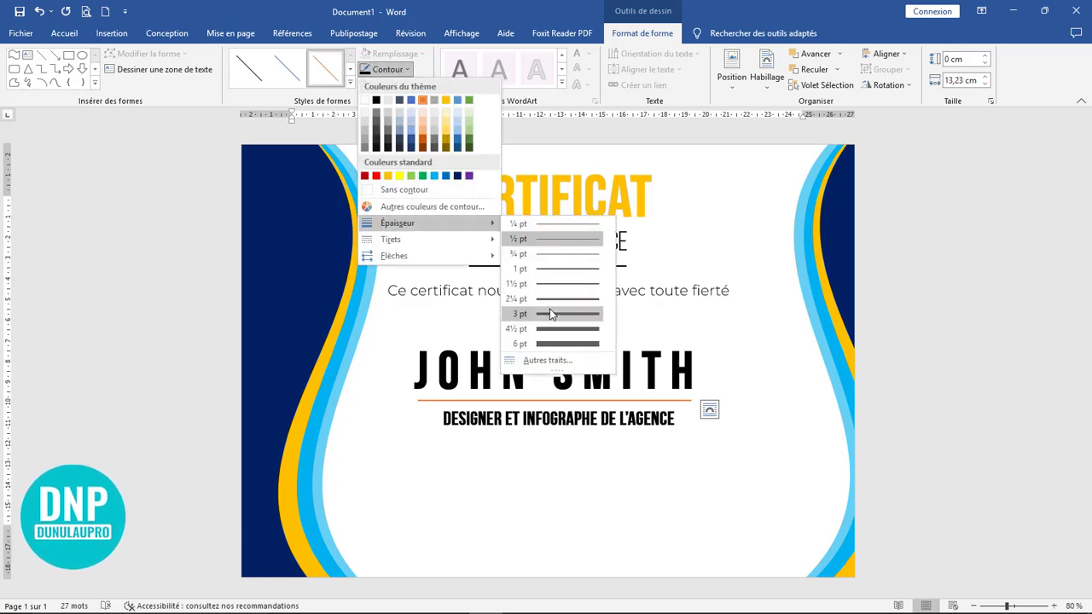
click(551, 315)
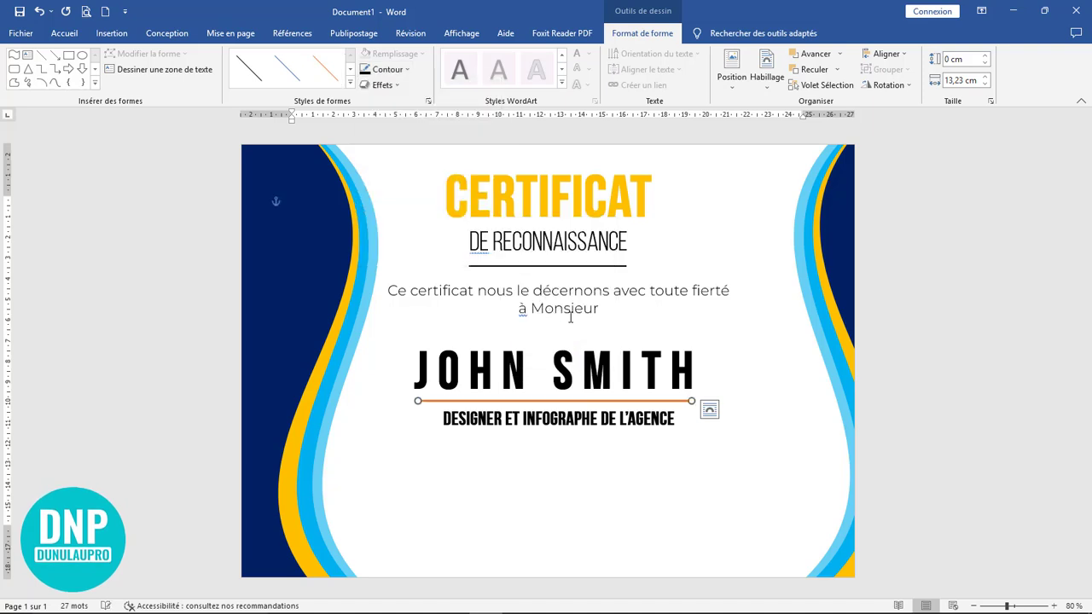
- Shorten the recipient's name box to about 2.64 cm high and recolour the line beneath it in standard orange
click(566, 401)
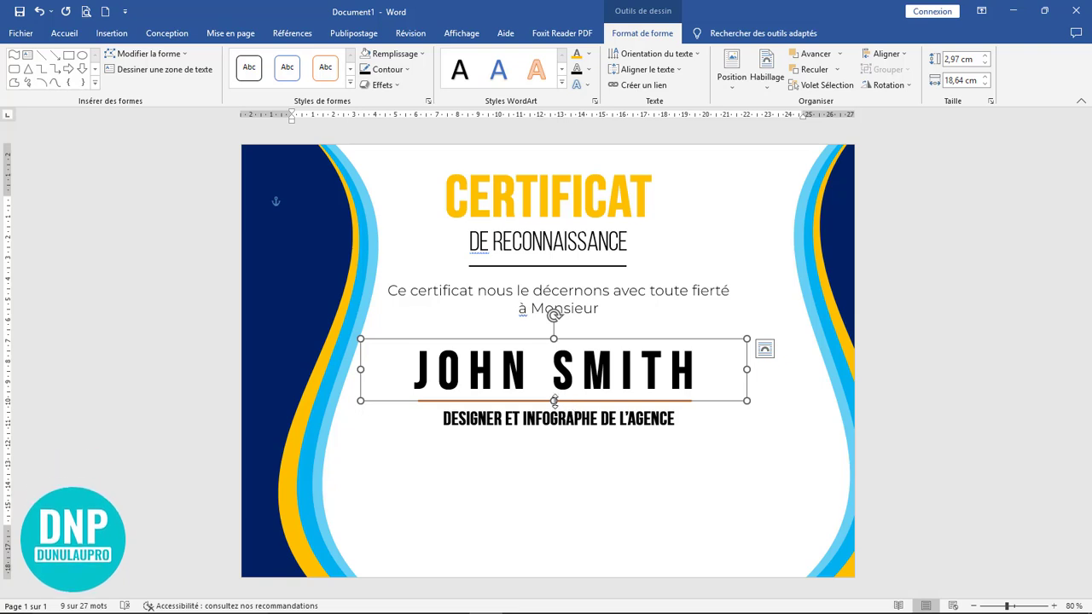
drag(554, 394, 557, 406)
click(558, 401)
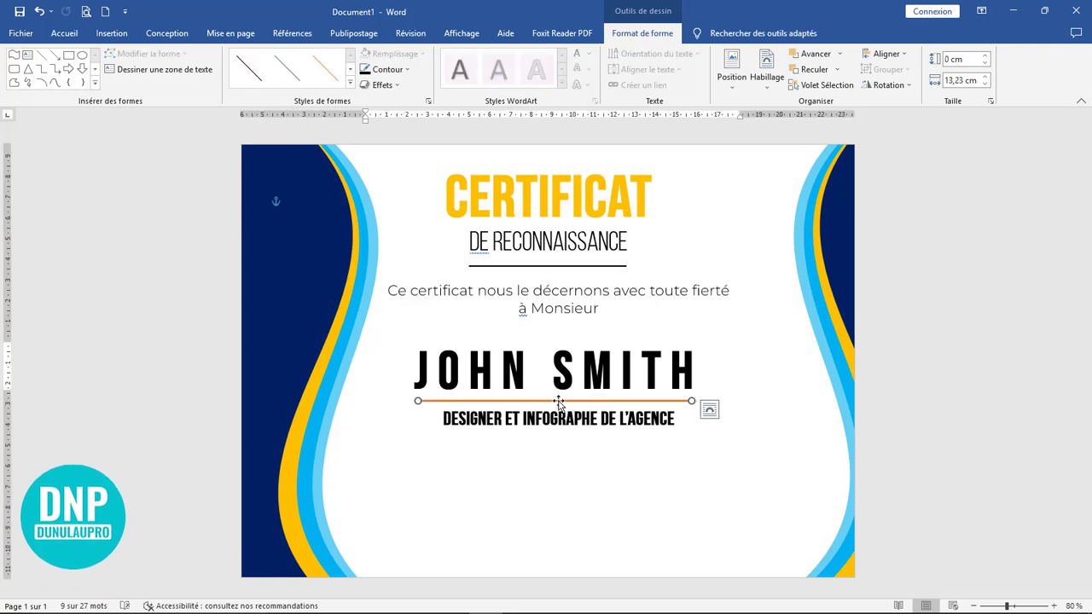
click(385, 70)
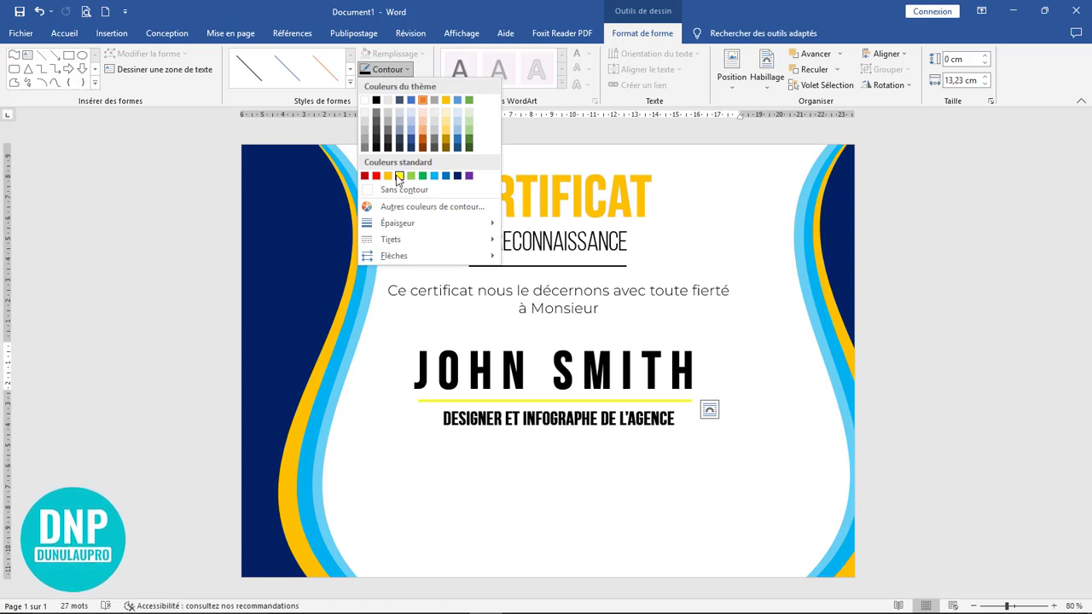
click(388, 177)
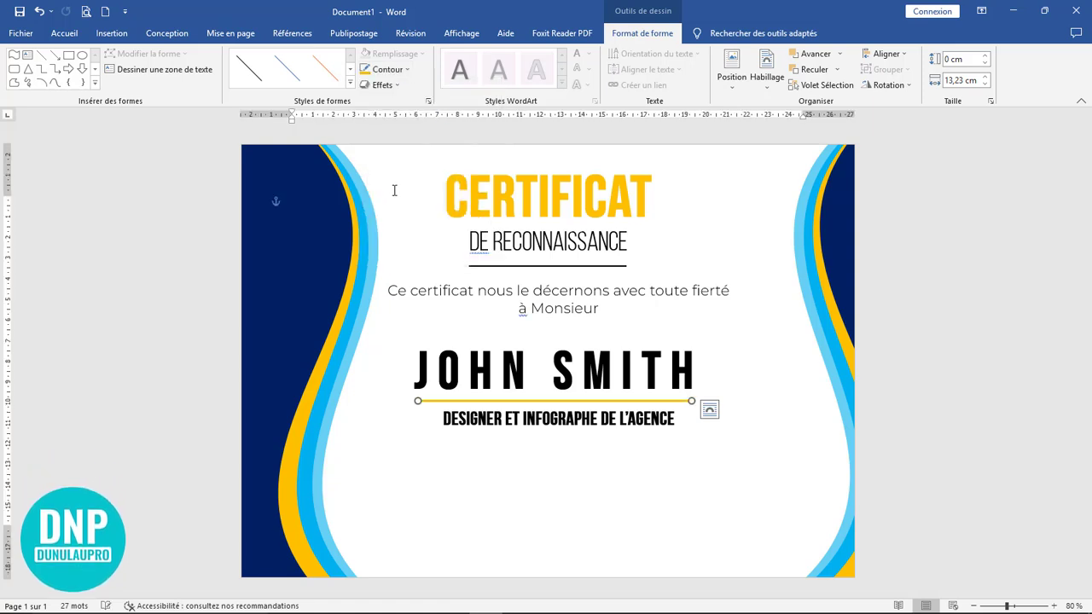
- Fill the job title box with the standard orange colour
click(522, 375)
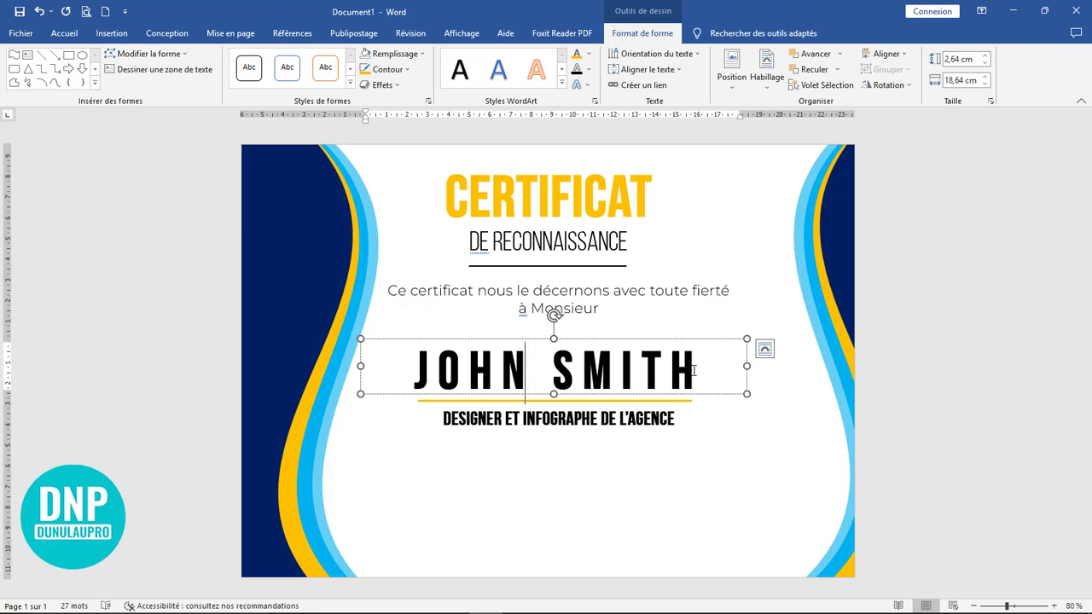
drag(683, 417, 434, 409)
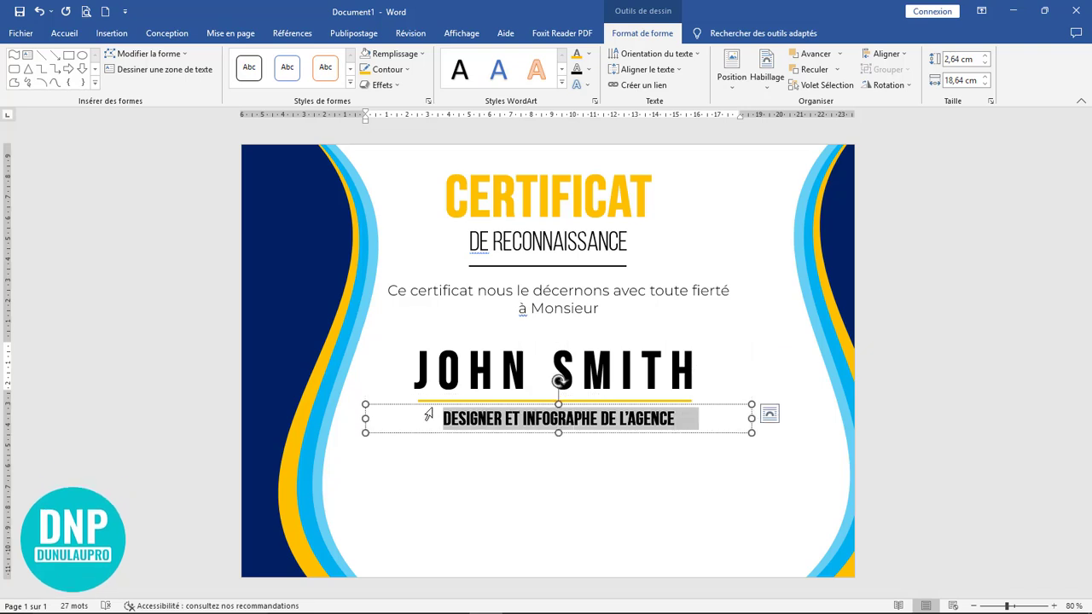
click(389, 54)
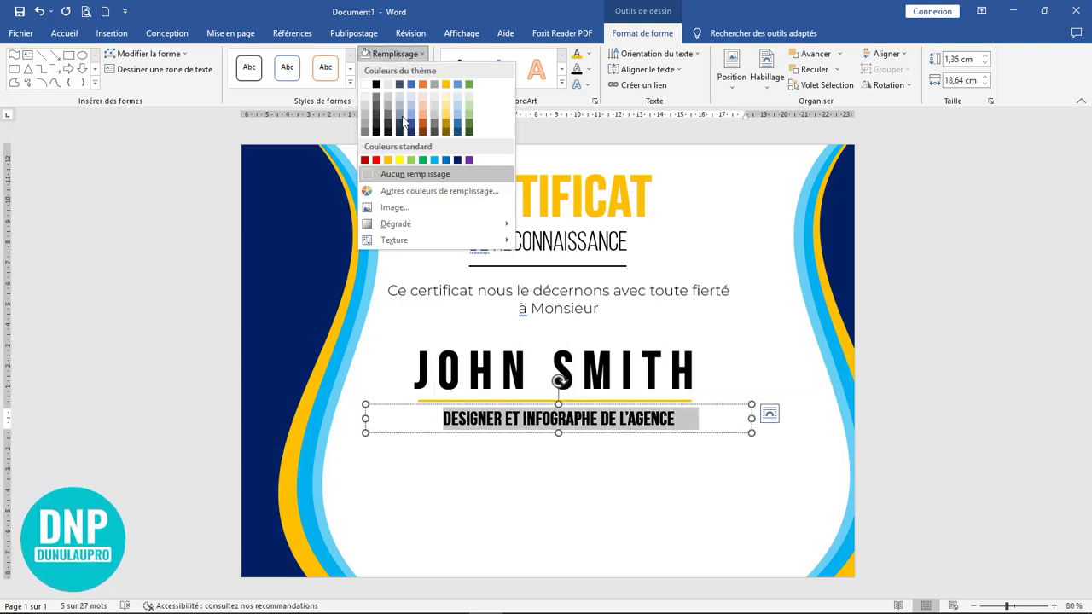
click(387, 160)
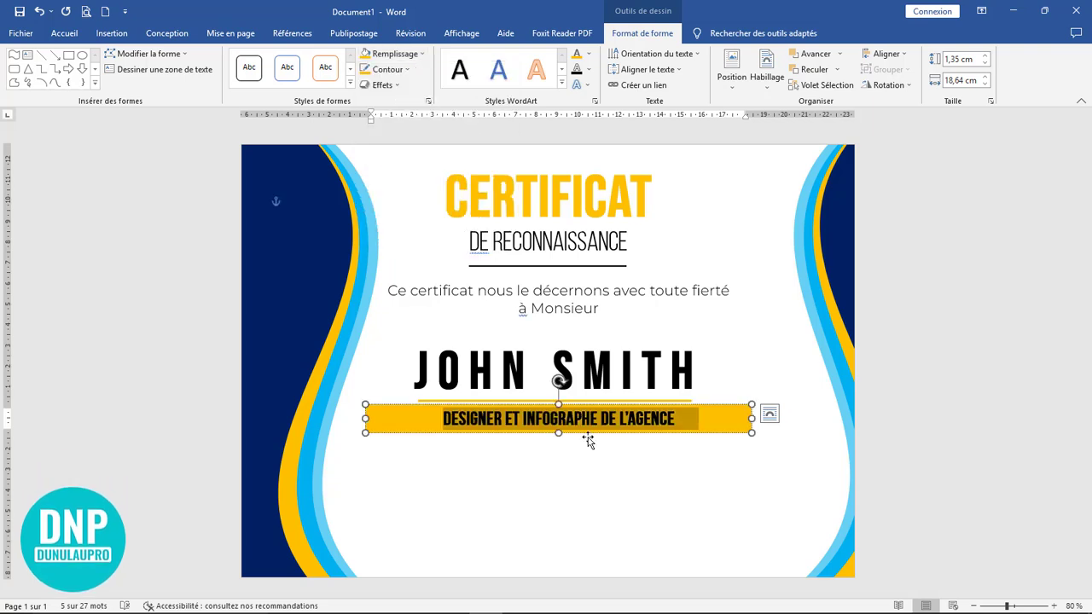
click(645, 474)
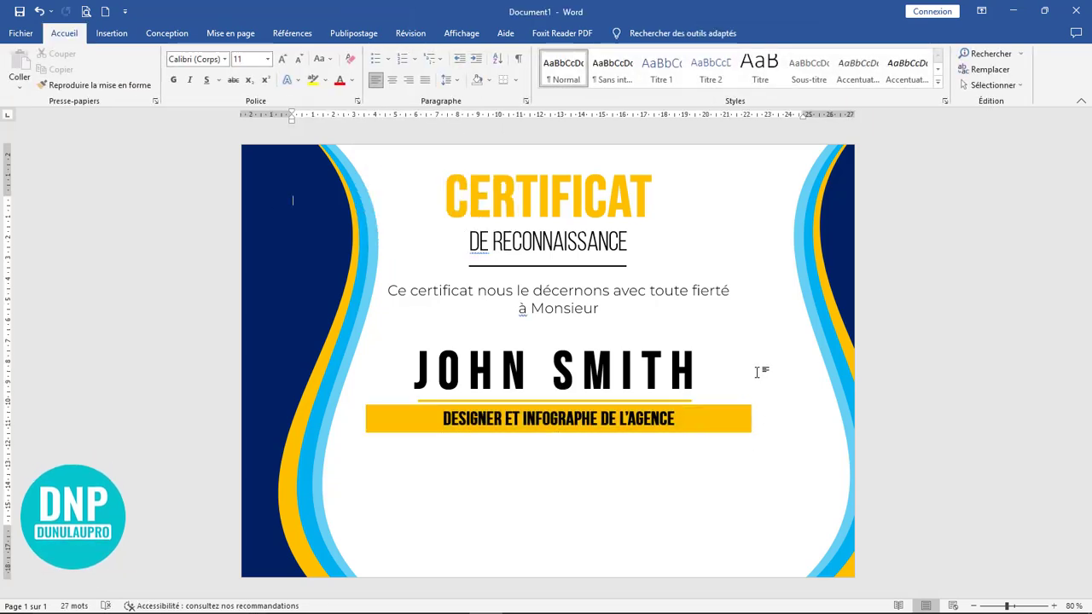
- Nudge the orange line slightly upward, away from the job title box
click(571, 402)
click(597, 473)
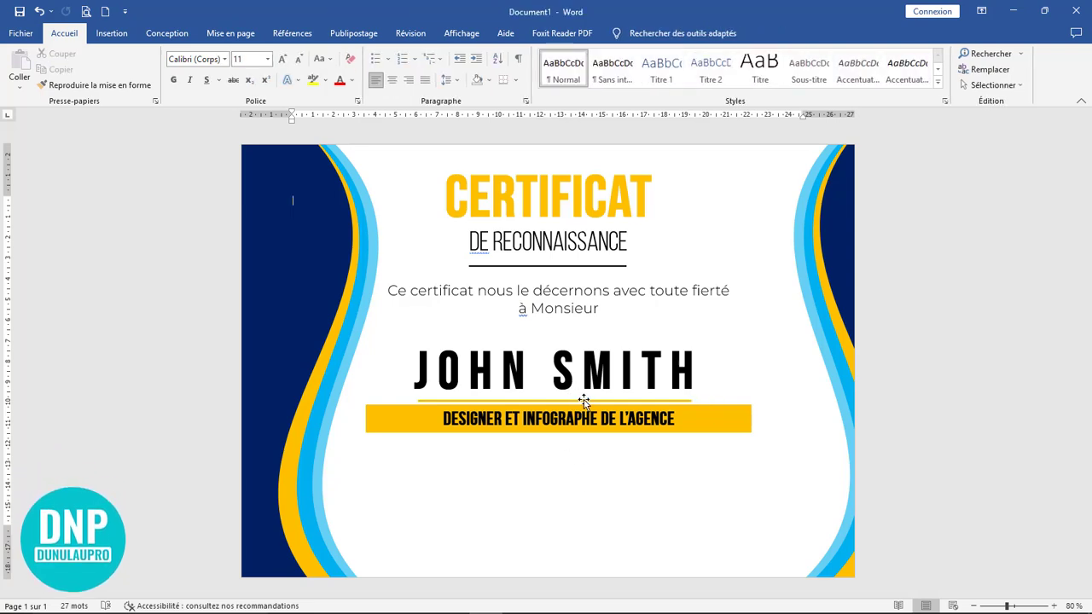
click(583, 401)
key(Up)
key(Up)
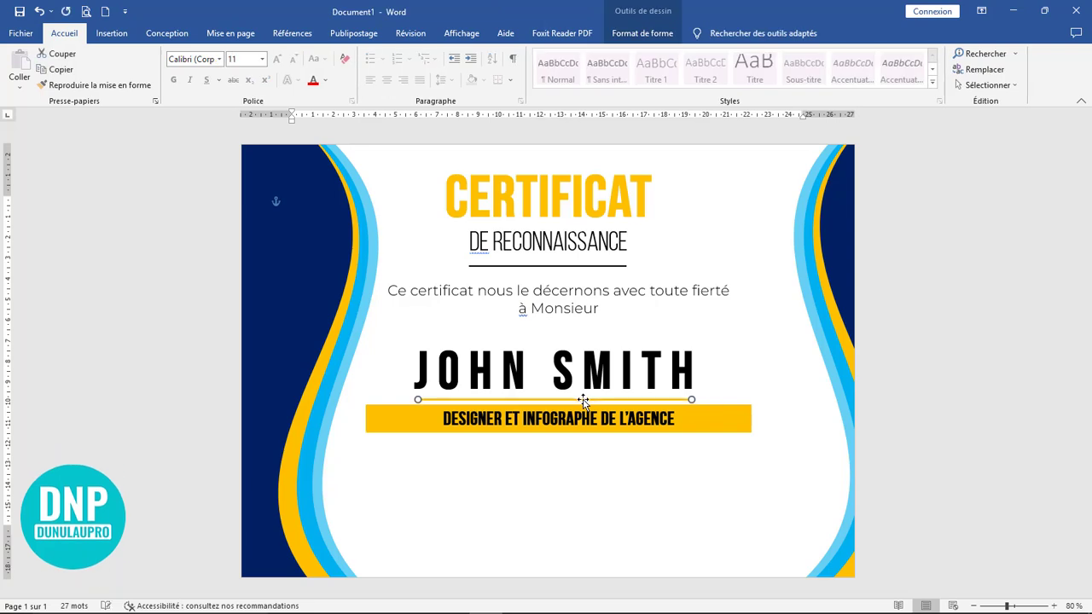
click(602, 456)
- Nudge the dedication text box slightly downward, away from the heading's underline
click(610, 279)
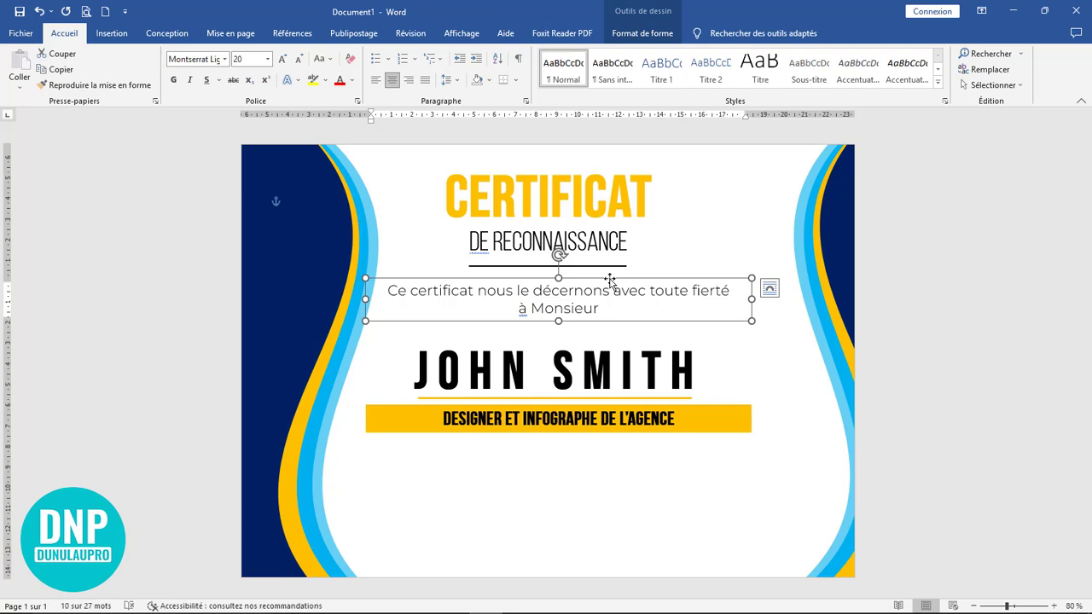
key(Down)
key(Down)
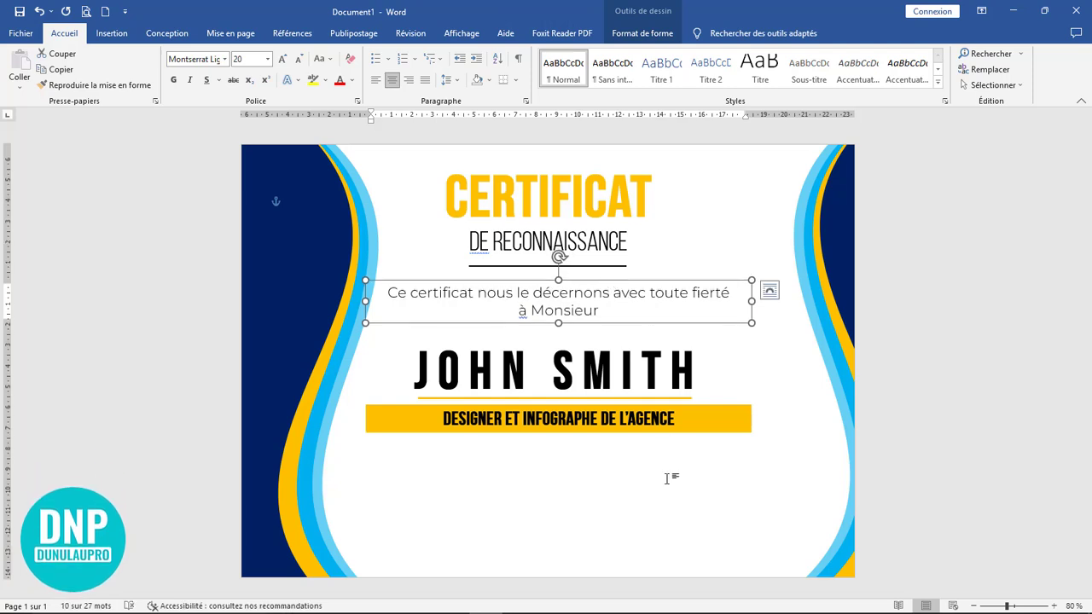
- Draw a text box about 18.11 cm wide and 2.54 cm high beneath the orange job title box
click(672, 454)
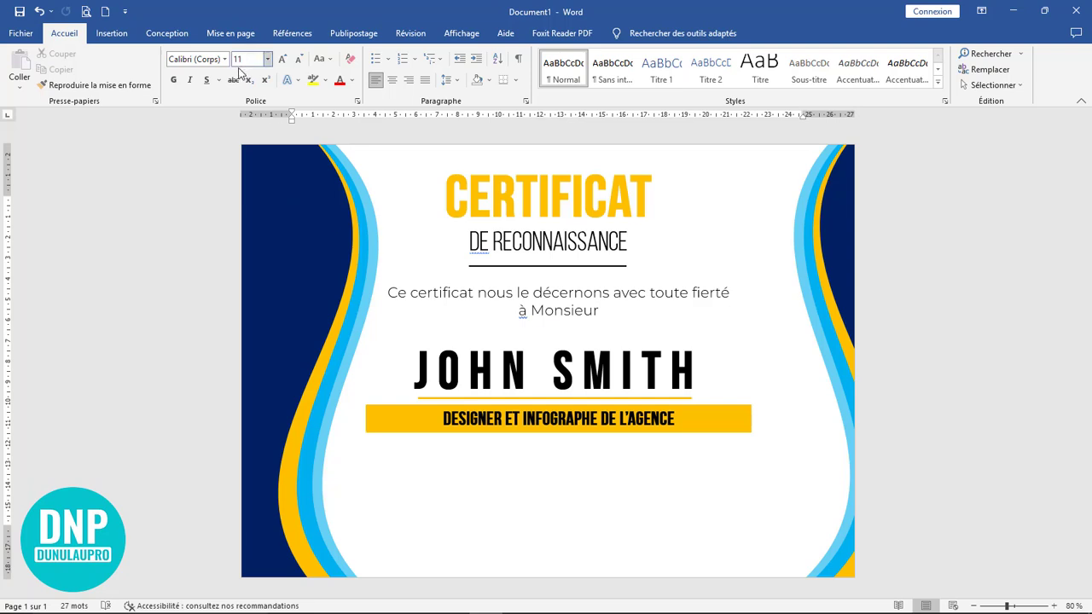
click(112, 33)
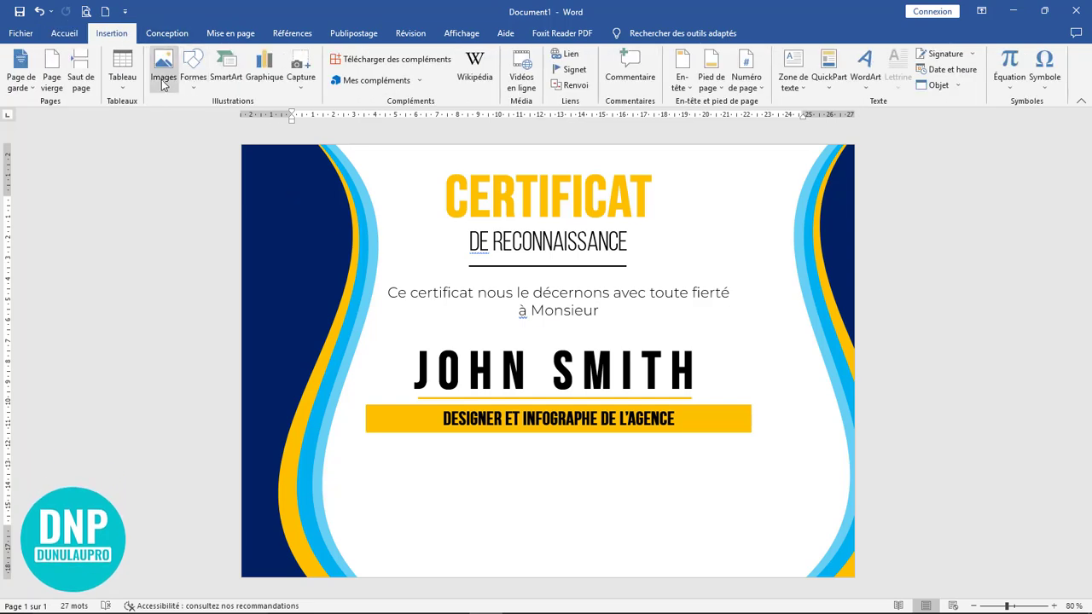
click(786, 86)
click(840, 443)
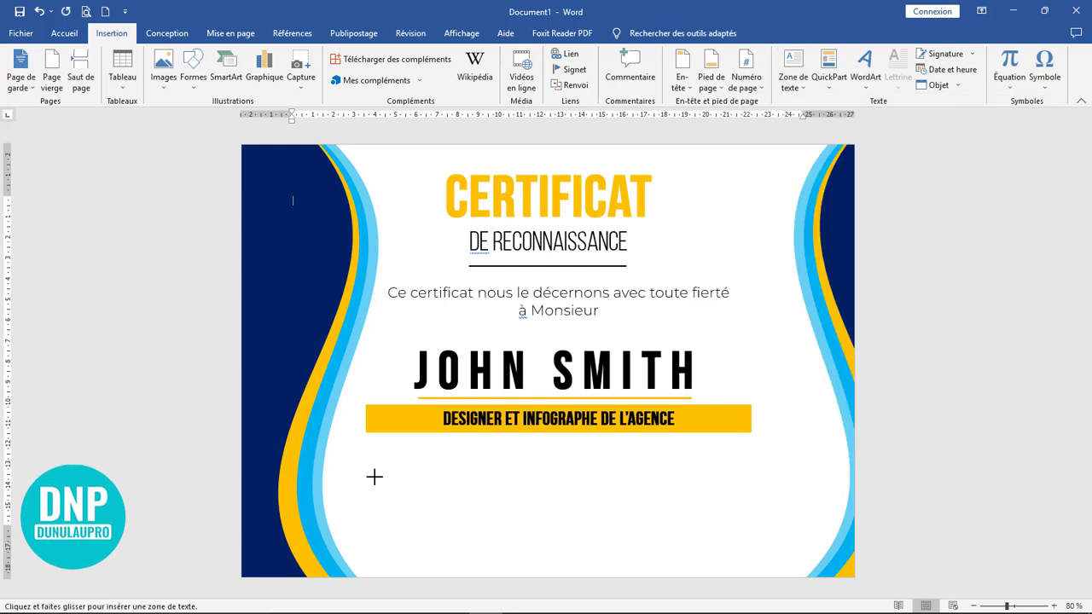
drag(394, 444, 615, 509)
drag(762, 497, 770, 498)
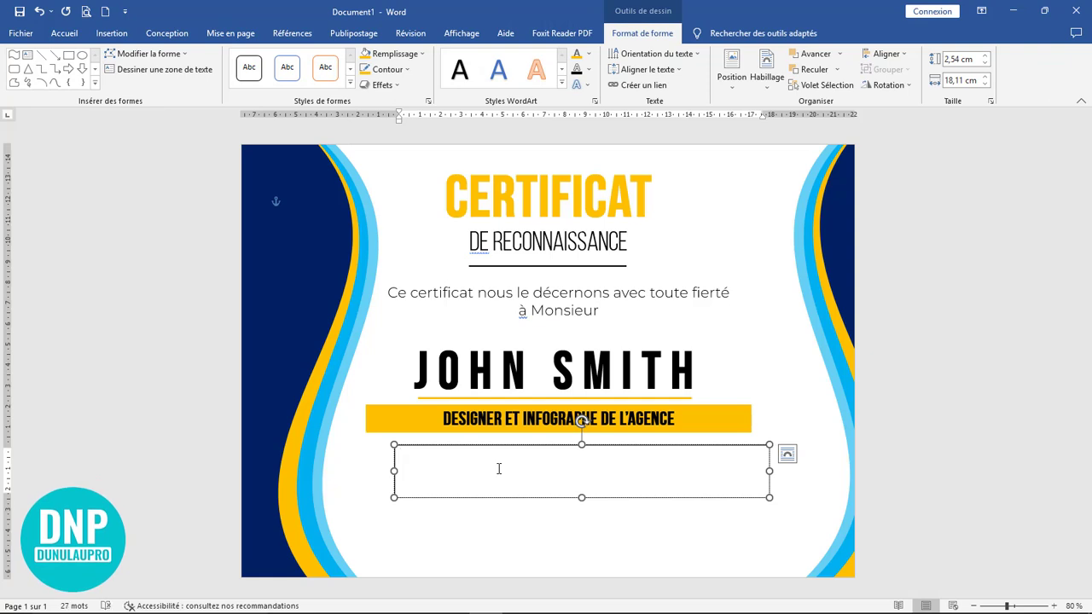
- Fill the new text box with one placeholder paragraph generated by =lorem(1)
click(64, 33)
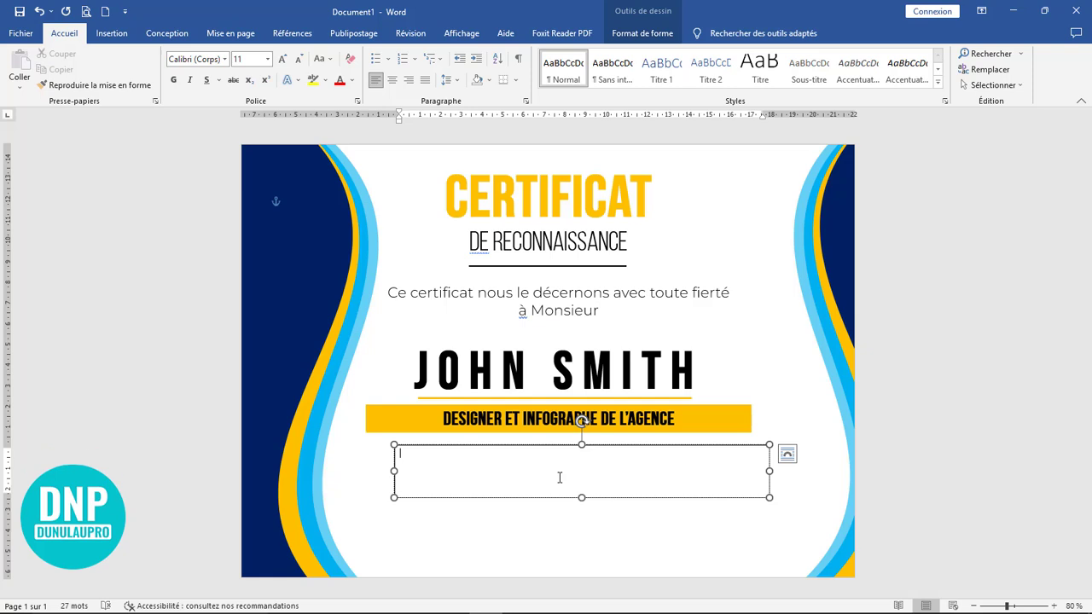
text(=r)
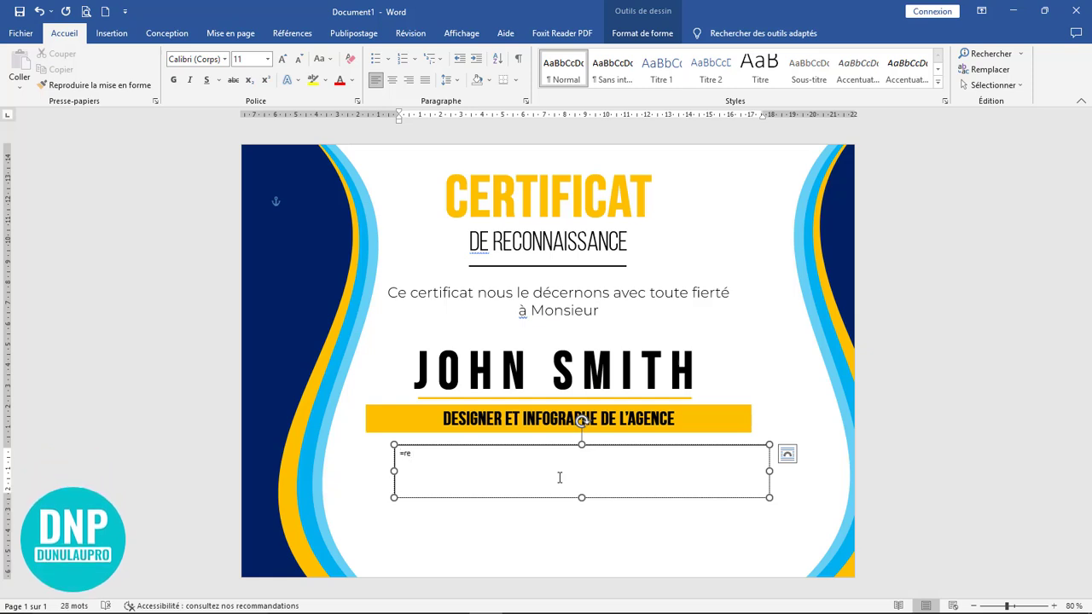
key(BackSpace)
text(lorem(1)
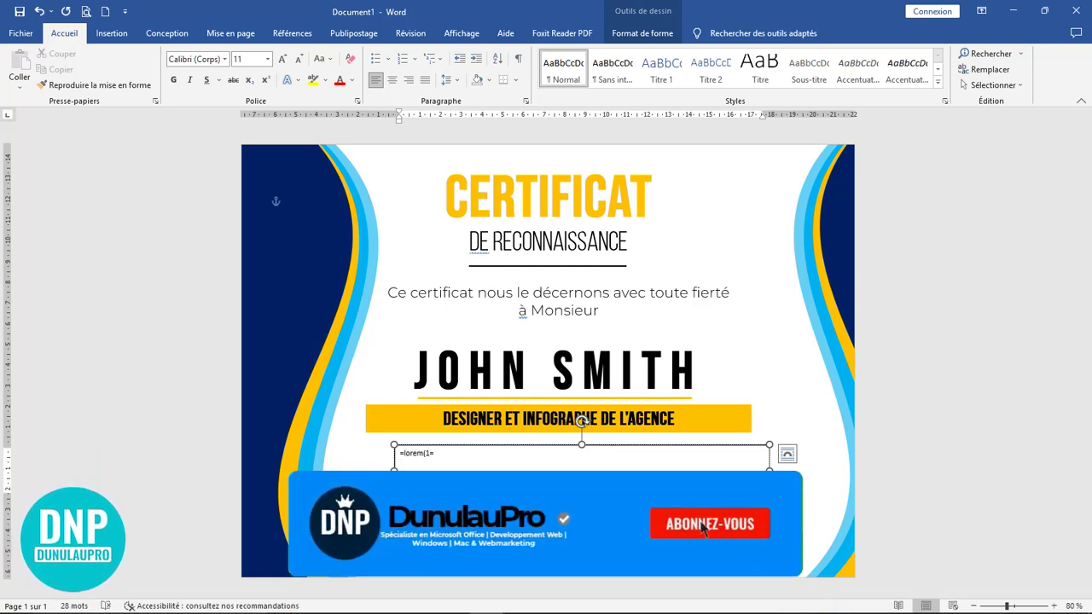
text(=)
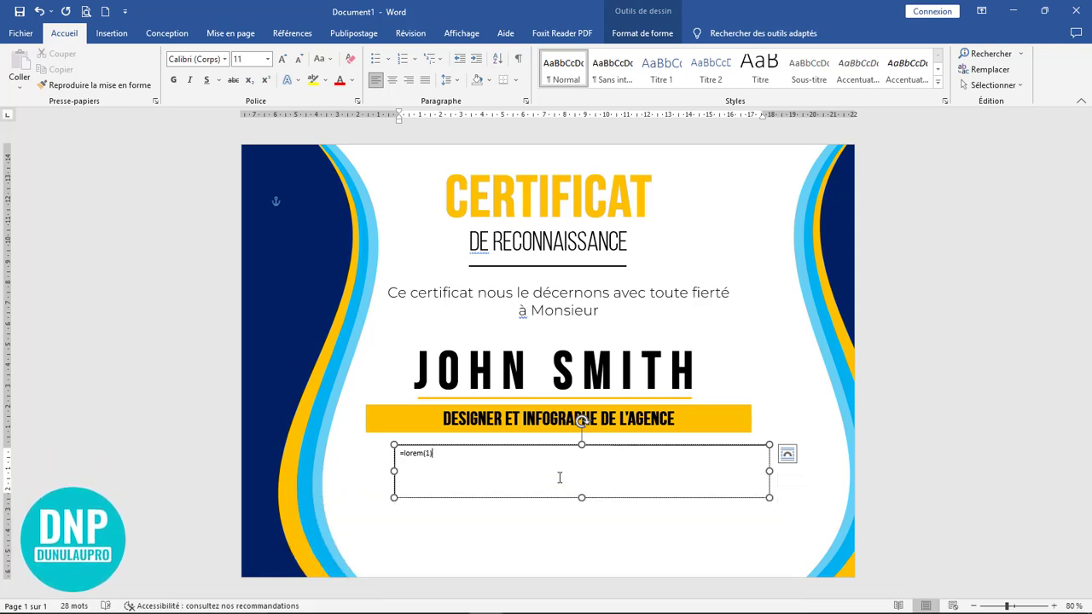
key(Return)
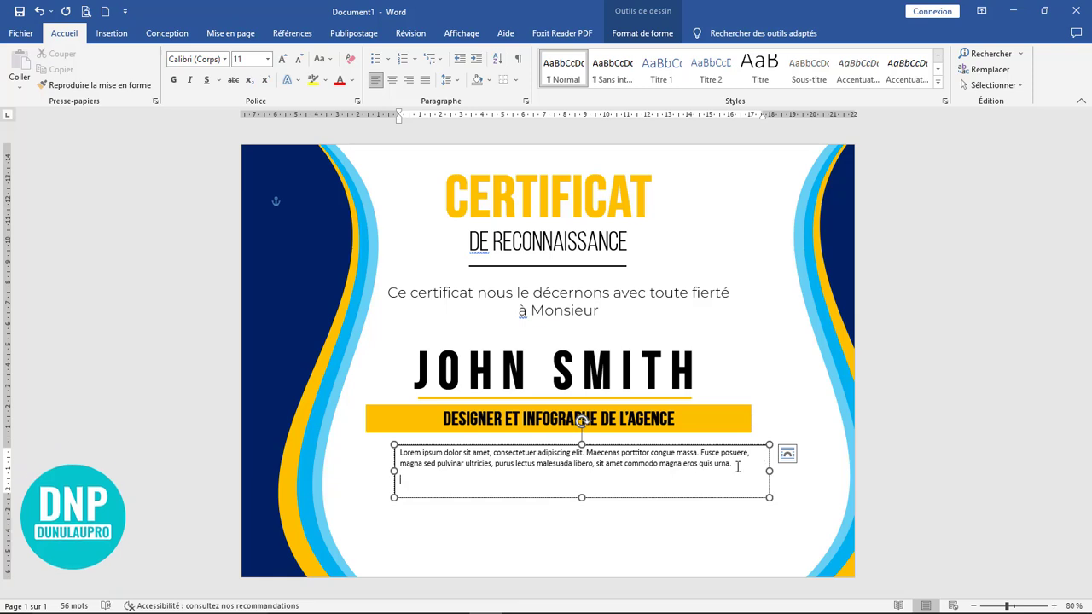
- Format the placeholder paragraph in Montserrat Light at 16 pt and centre it
key(ctrl+a)
click(225, 60)
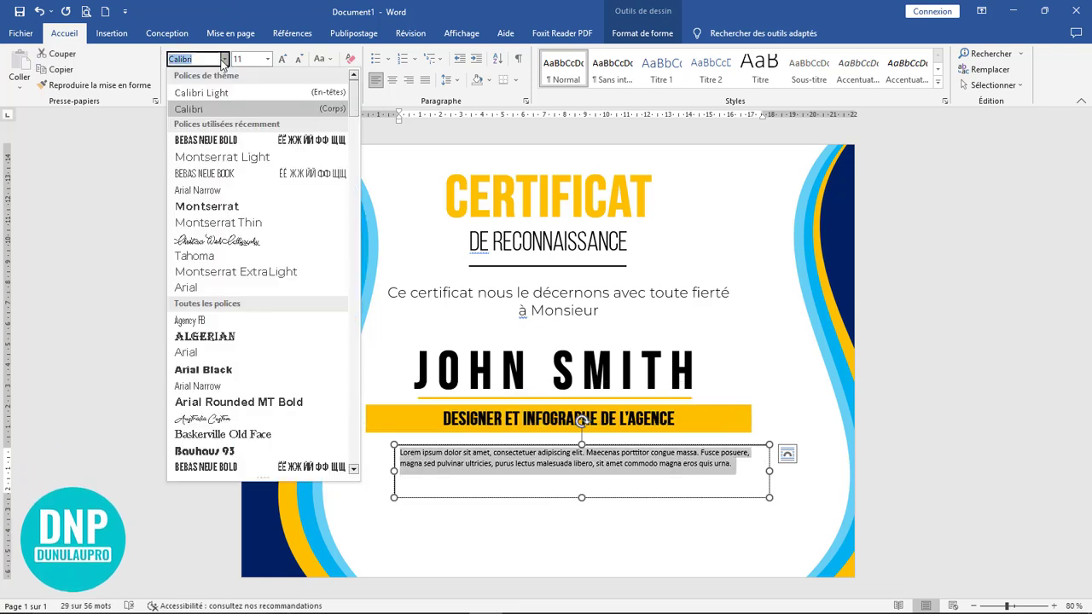
click(254, 157)
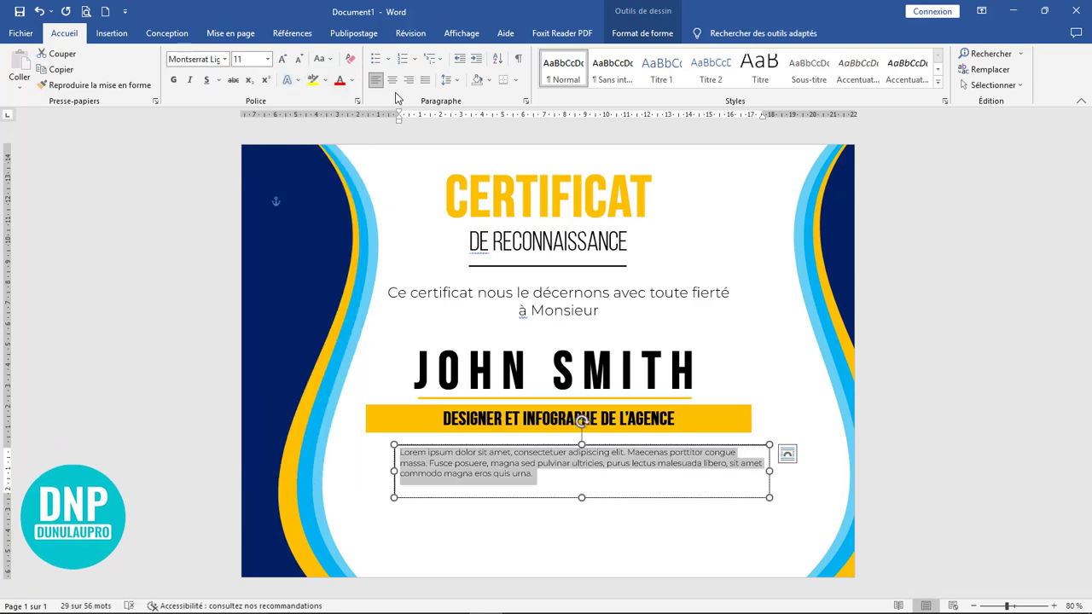
key(ctrl+e)
click(283, 60)
click(282, 59)
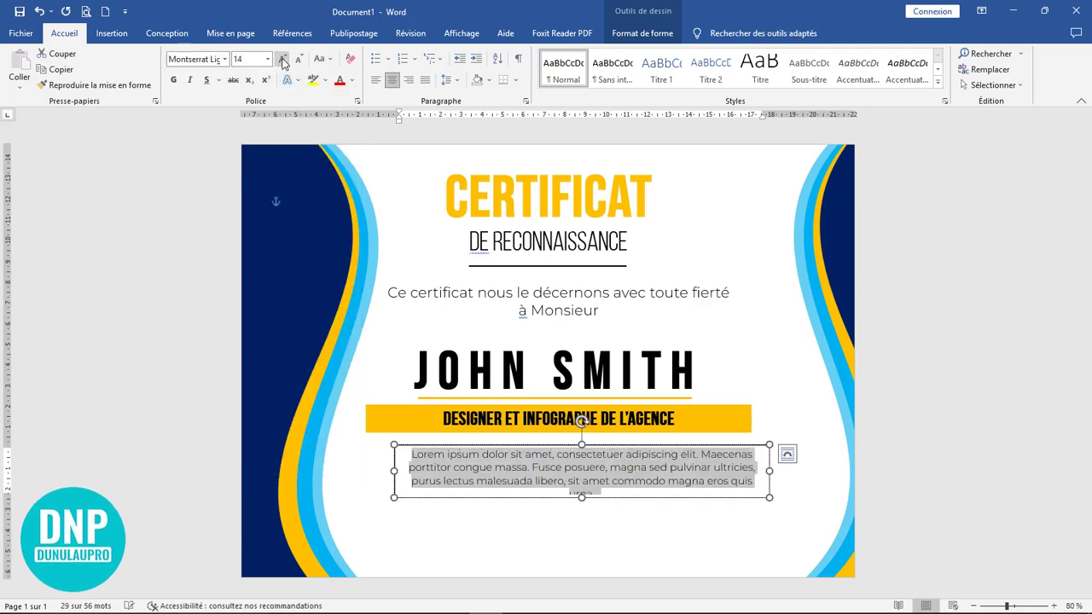
click(282, 60)
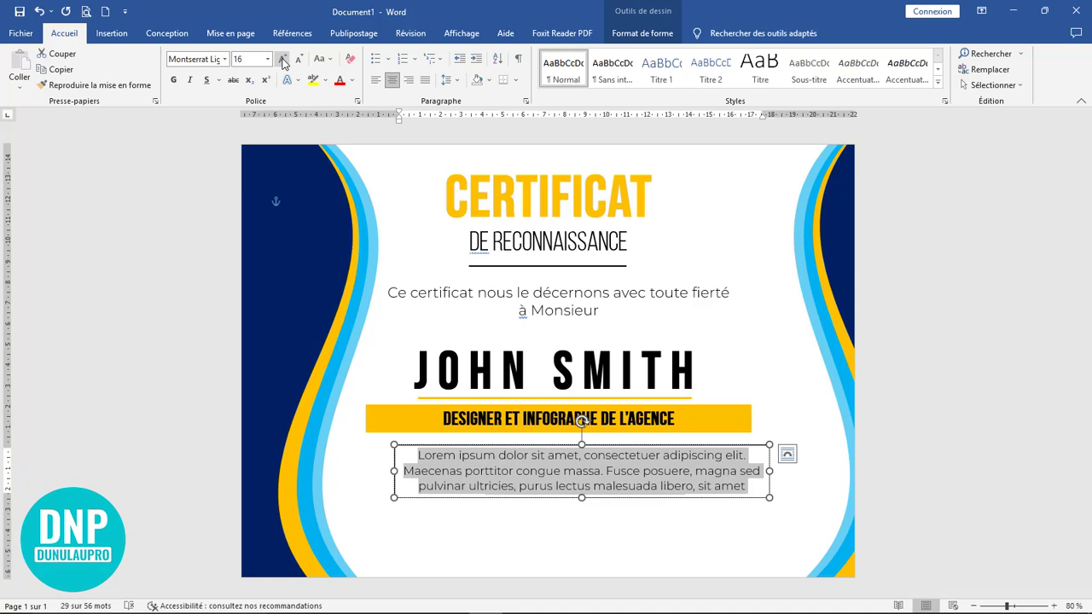
click(283, 60)
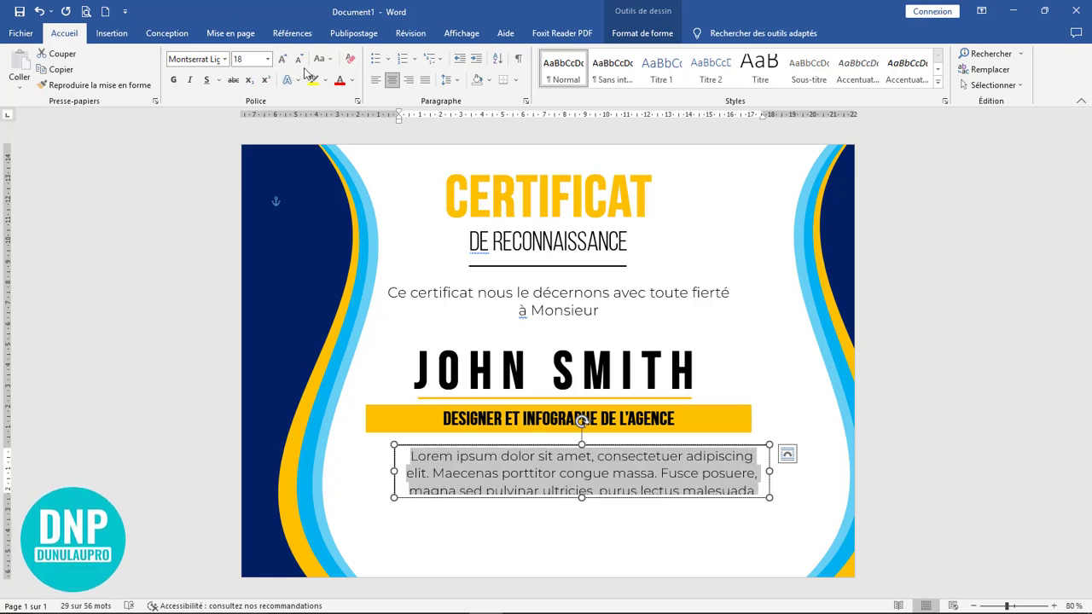
click(299, 60)
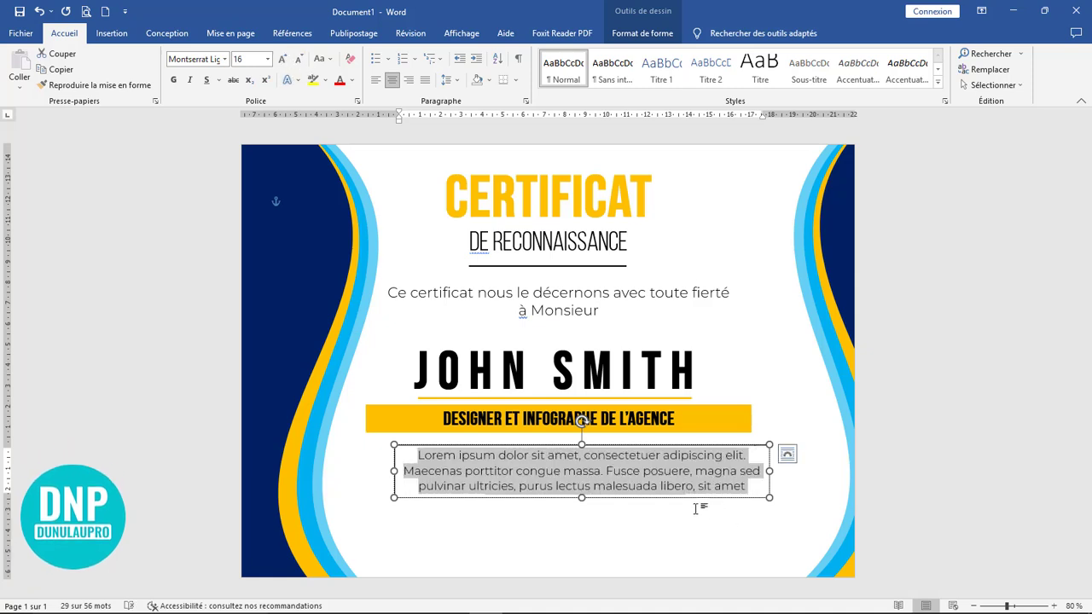
- Remove the fill and the outline from the placeholder paragraph's text box
scroll(648, 517, down, 2)
mouse_move(581, 499)
mouse_down()
mouse_move(581, 515)
mouse_move(577, 484)
mouse_up()
scroll(646, 516, up, 1)
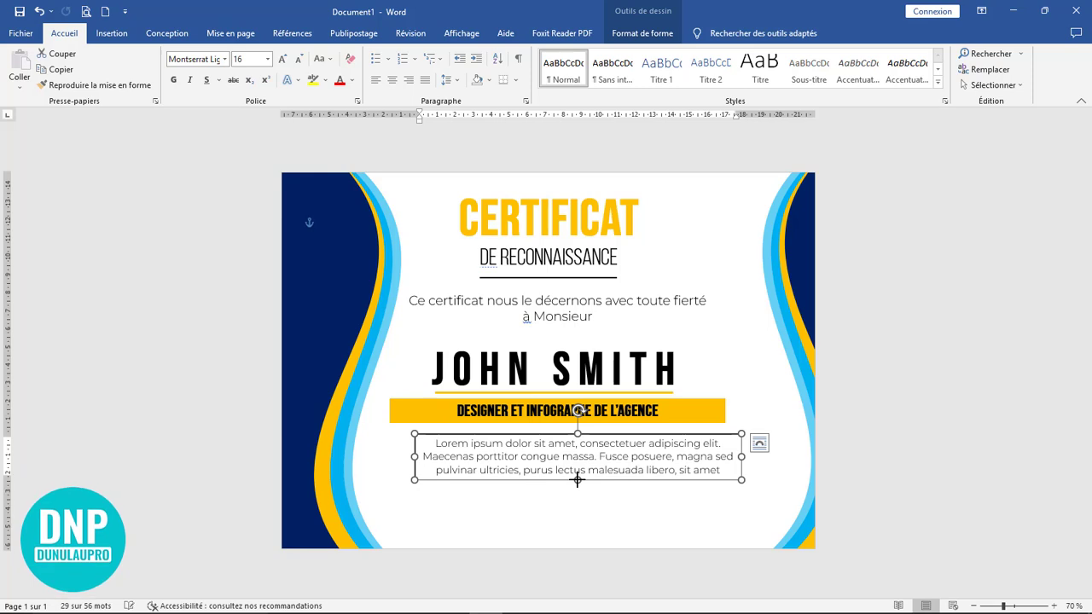
double_click(578, 481)
click(394, 54)
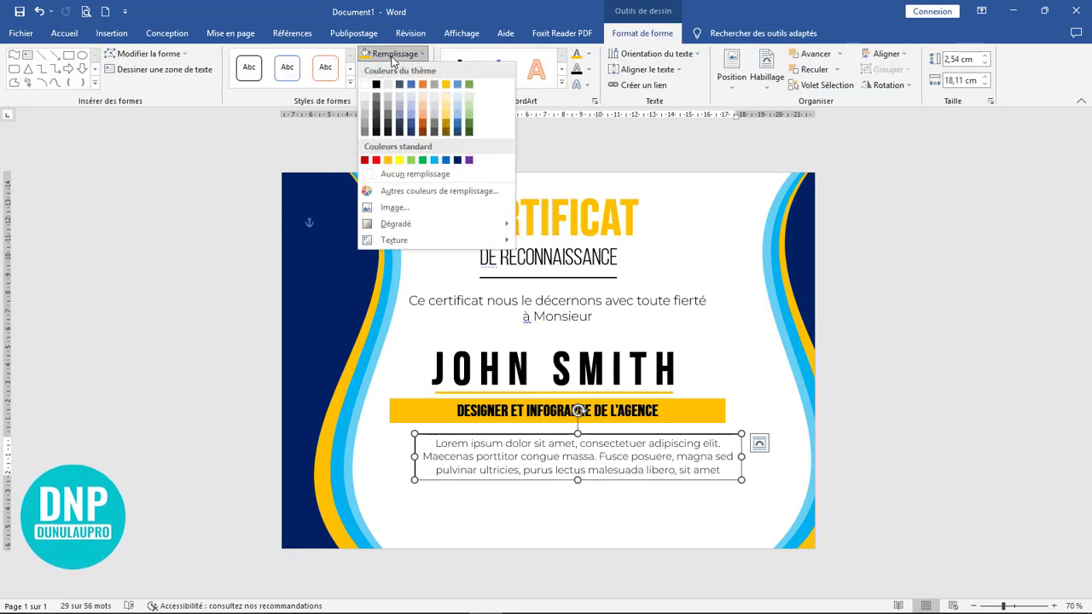
click(374, 173)
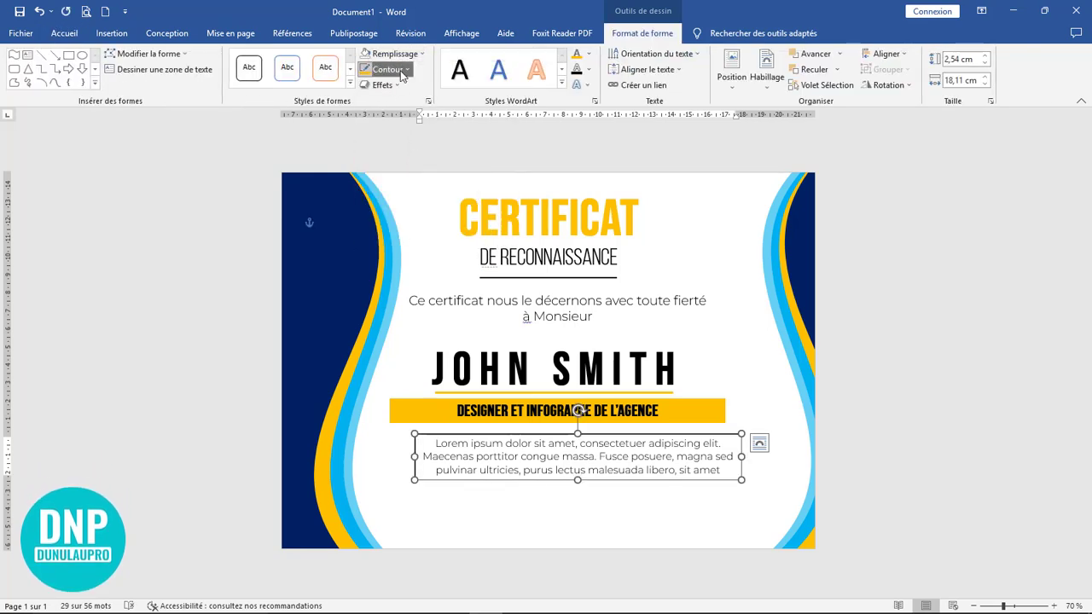
click(403, 75)
click(384, 186)
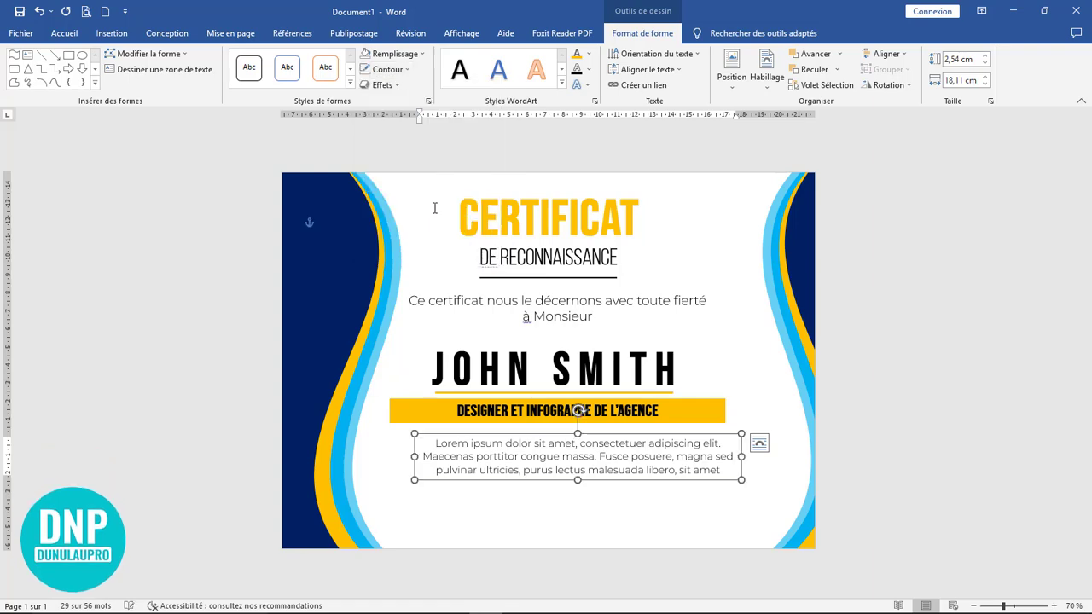
click(684, 522)
- Draw an orange-style horizontal line about 6.05 cm long under the paragraph's left side and place a copy under its right side
scroll(686, 517, down, 3)
scroll(688, 515, up, 2)
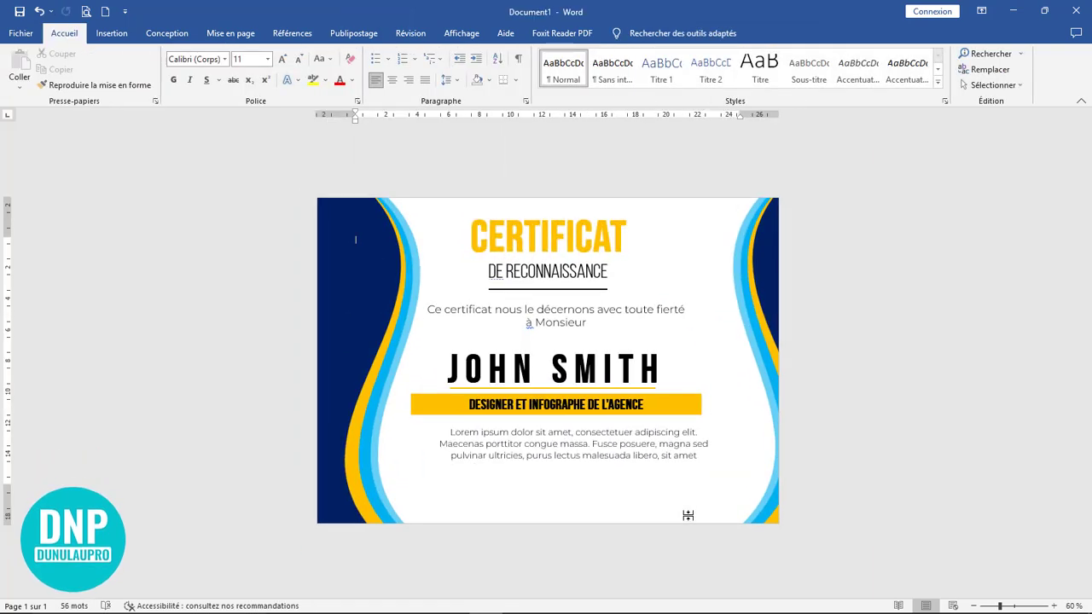
scroll(680, 504, up, 3)
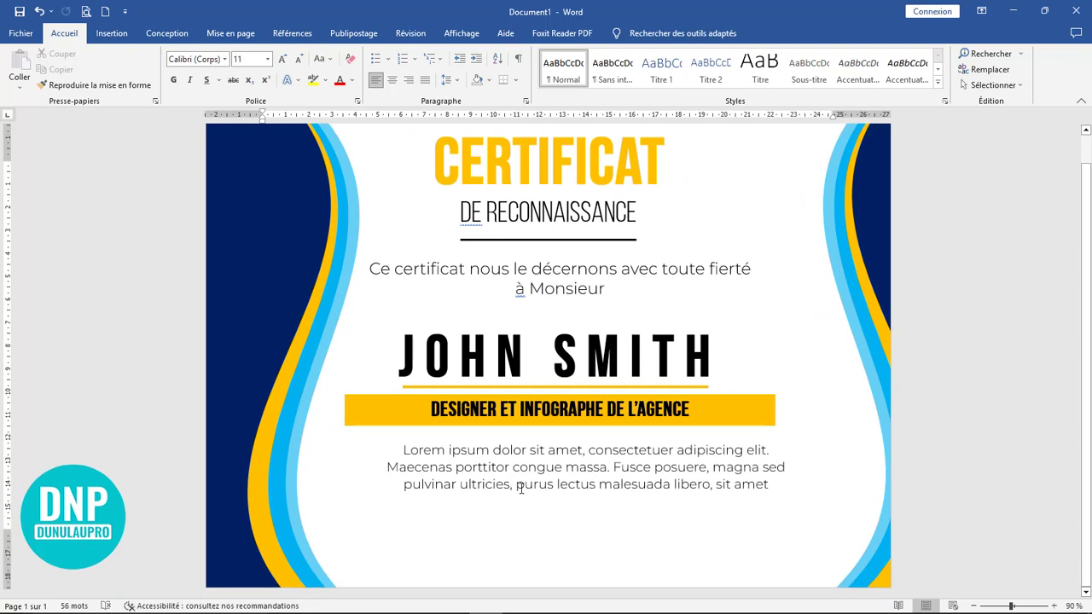
click(111, 34)
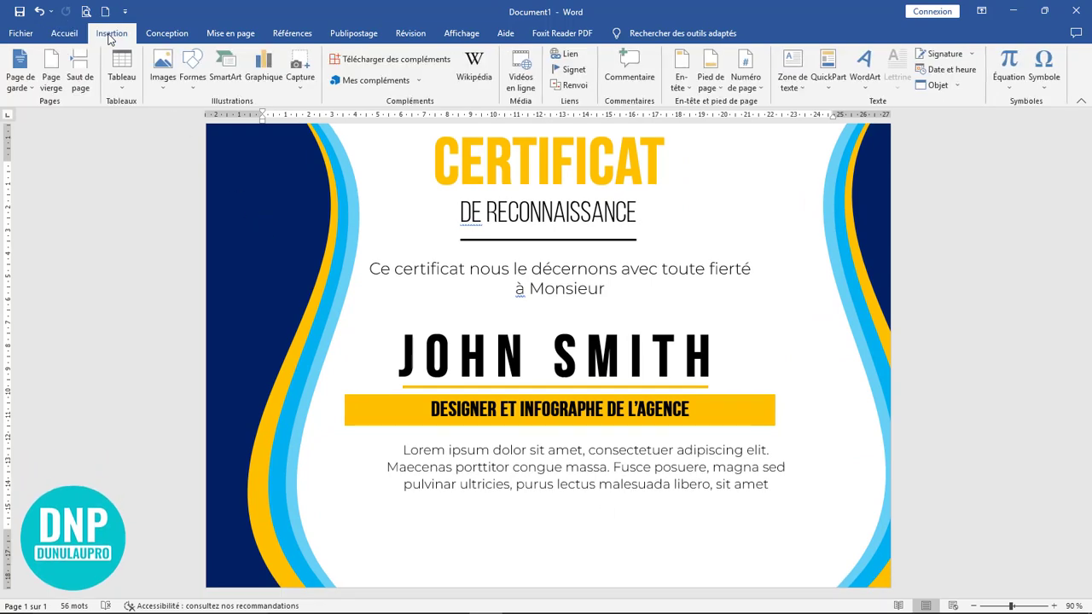
click(194, 81)
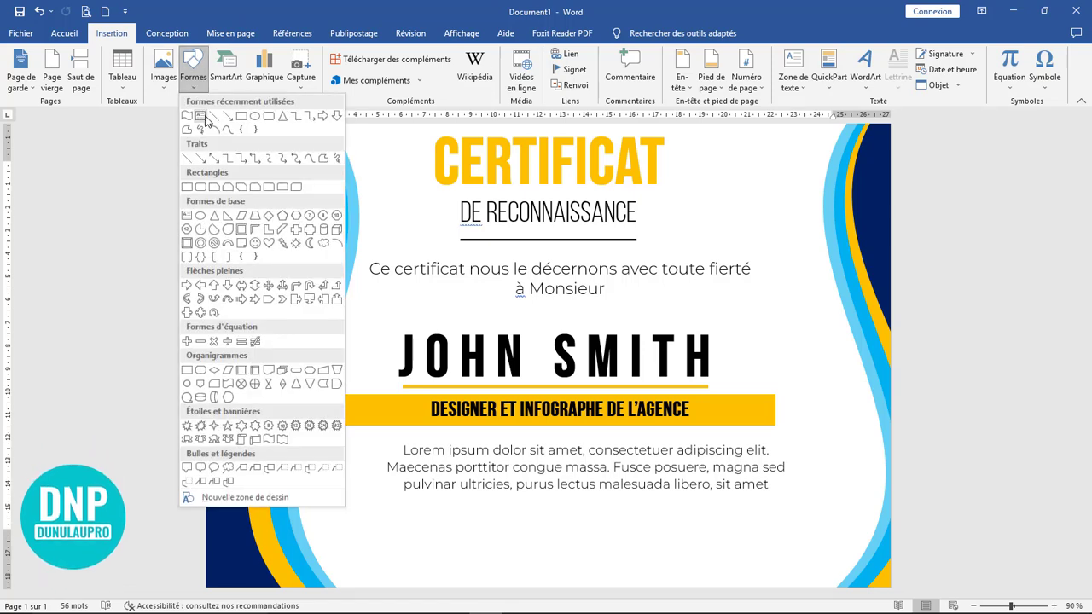
click(207, 119)
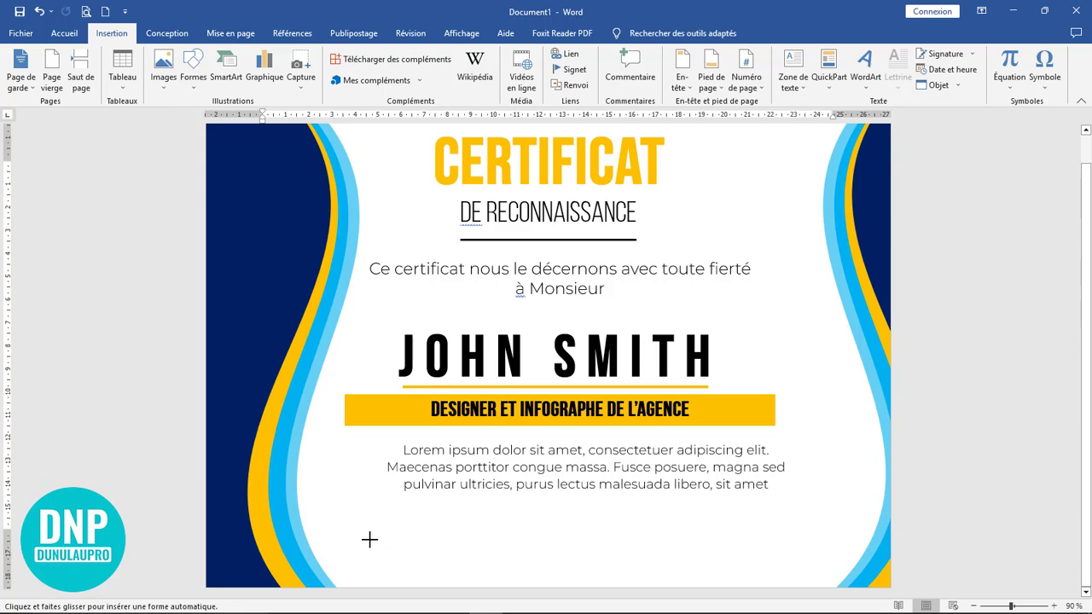
drag(366, 542, 504, 544)
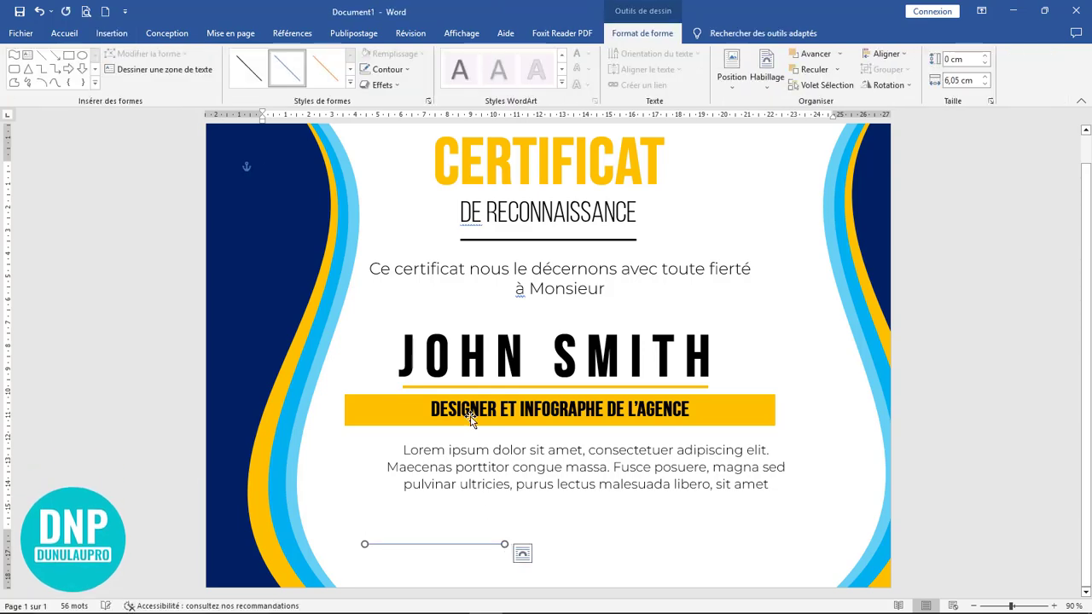
click(329, 76)
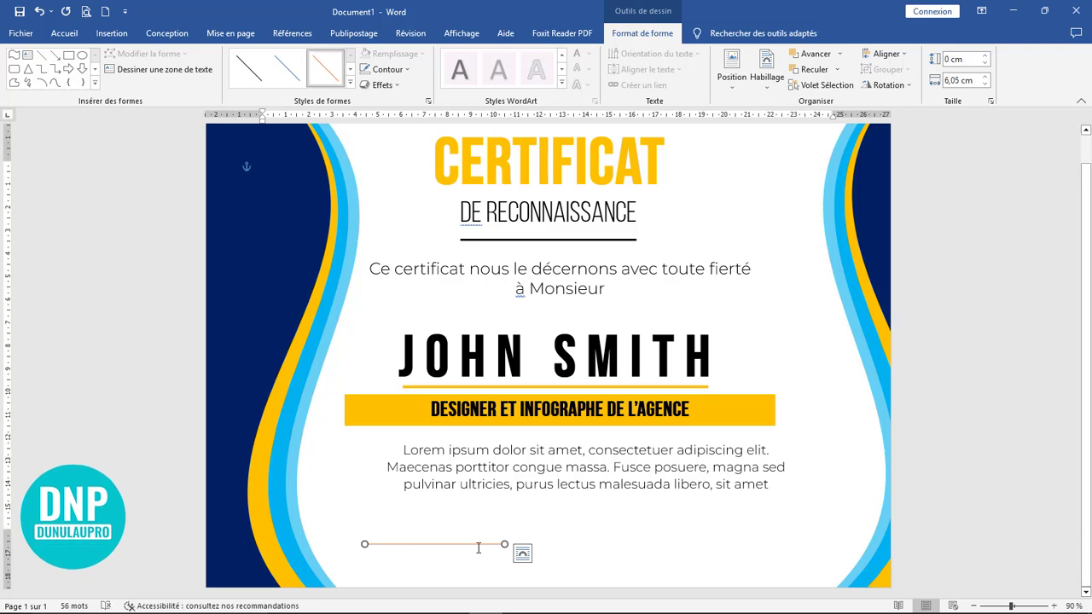
drag(479, 544, 679, 545)
drag(747, 545, 759, 546)
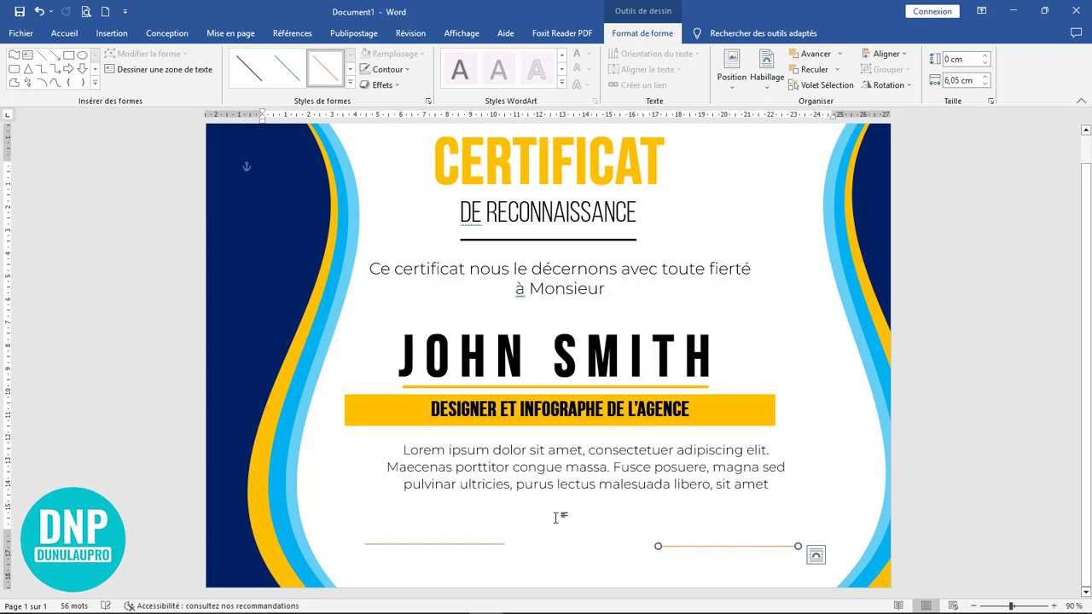
- Copy the "DE RECONNAISSANCE" text box to just above the left signature line and replace its text with SIGNATURE
click(573, 215)
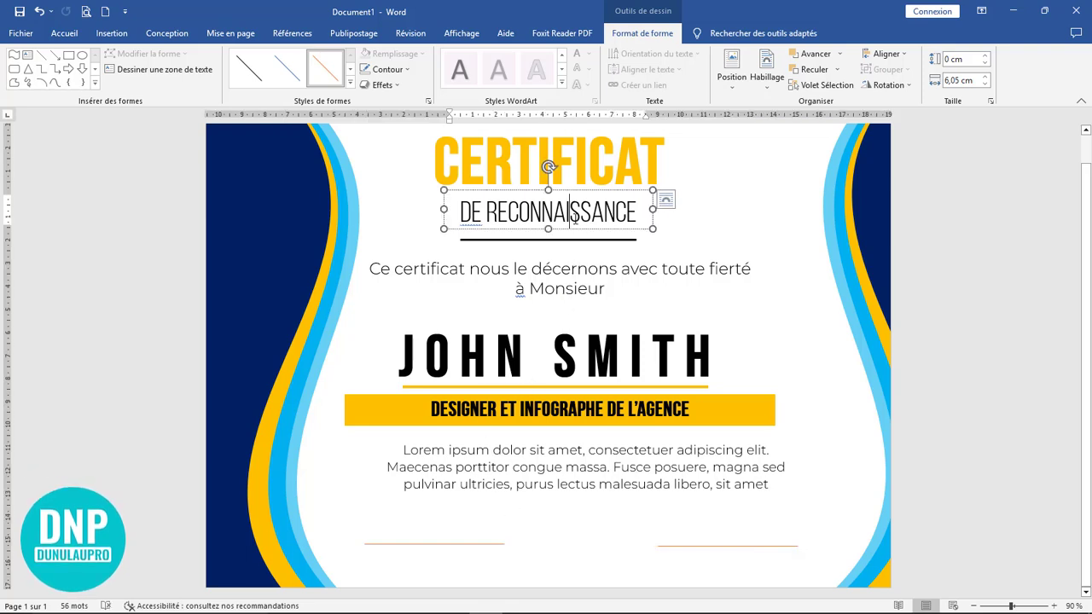
drag(580, 229, 335, 512)
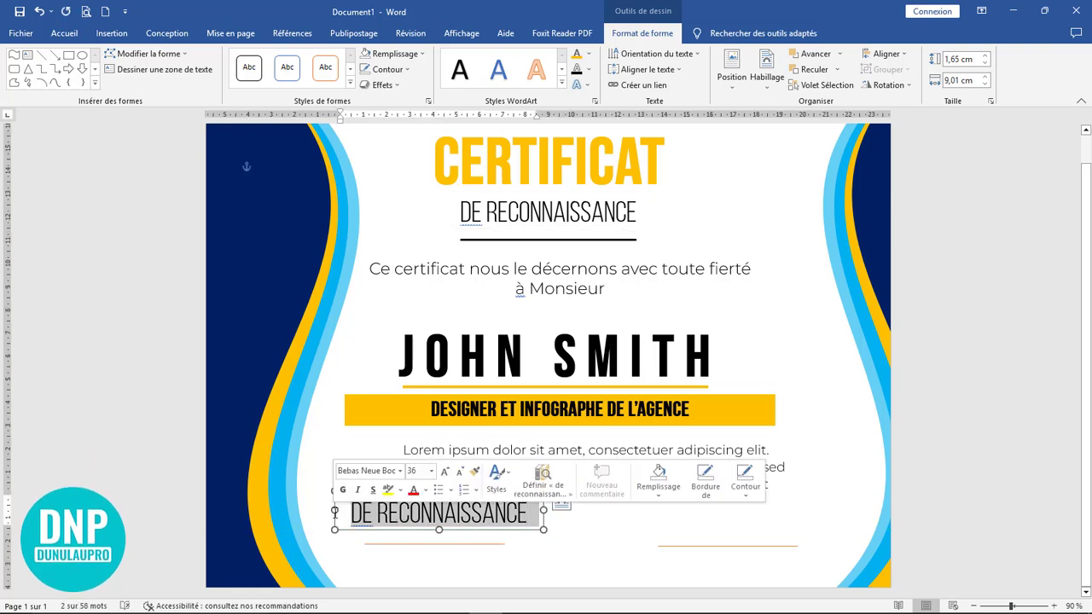
text(SIGNATURE)
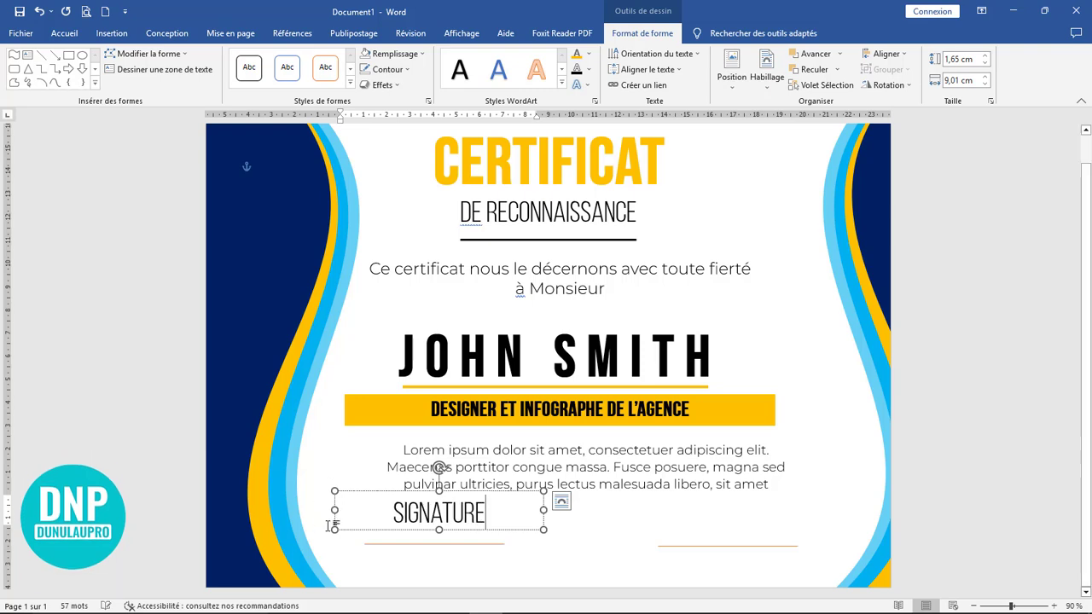
- Reduce the SIGNATURE label to 24 pt and accept the suggested spelling "Signature" for it
drag(497, 514, 335, 512)
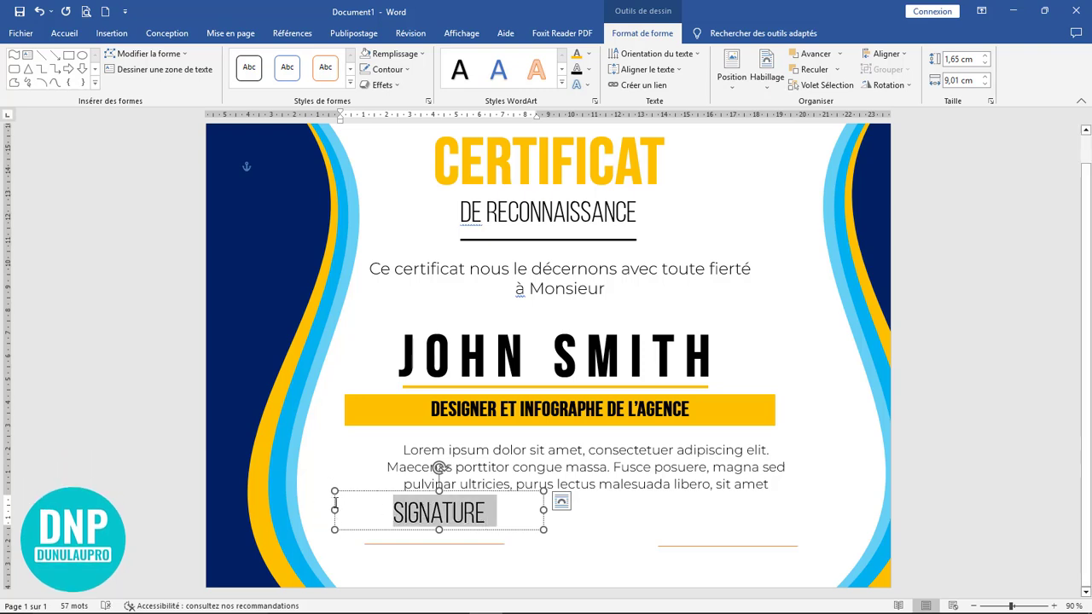
click(64, 33)
click(298, 62)
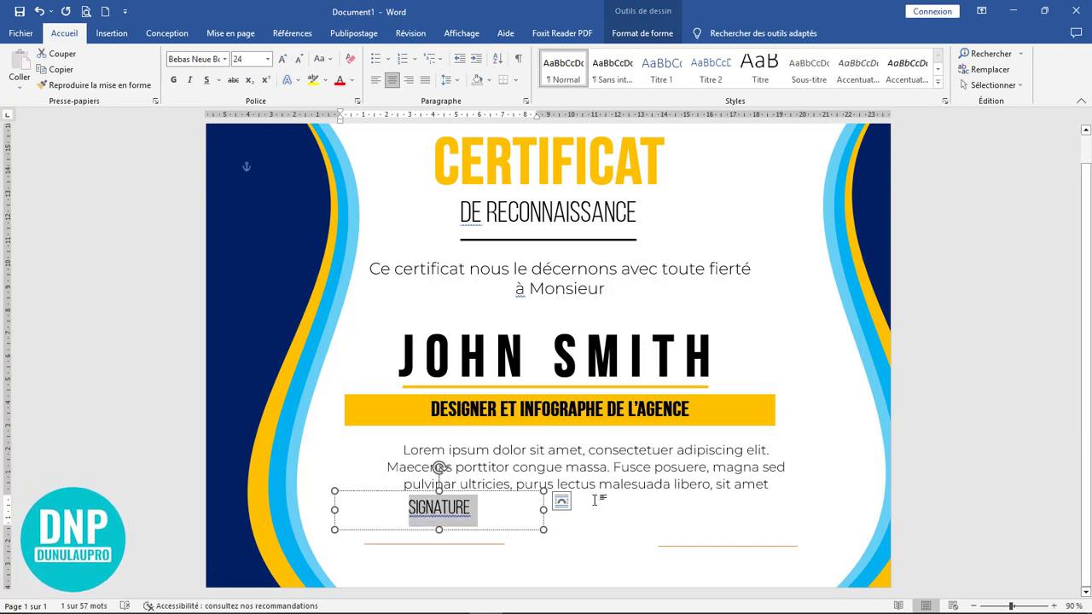
scroll(580, 504, down, 1)
click(447, 512)
right_click(458, 509)
click(434, 317)
- Place the SIGNATURE label beneath the left line and a copy beneath the right line, reading DATE
mouse_move(490, 493)
mouse_down()
mouse_move(476, 538)
mouse_move(743, 538)
mouse_move(749, 550)
mouse_up()
double_click(663, 558)
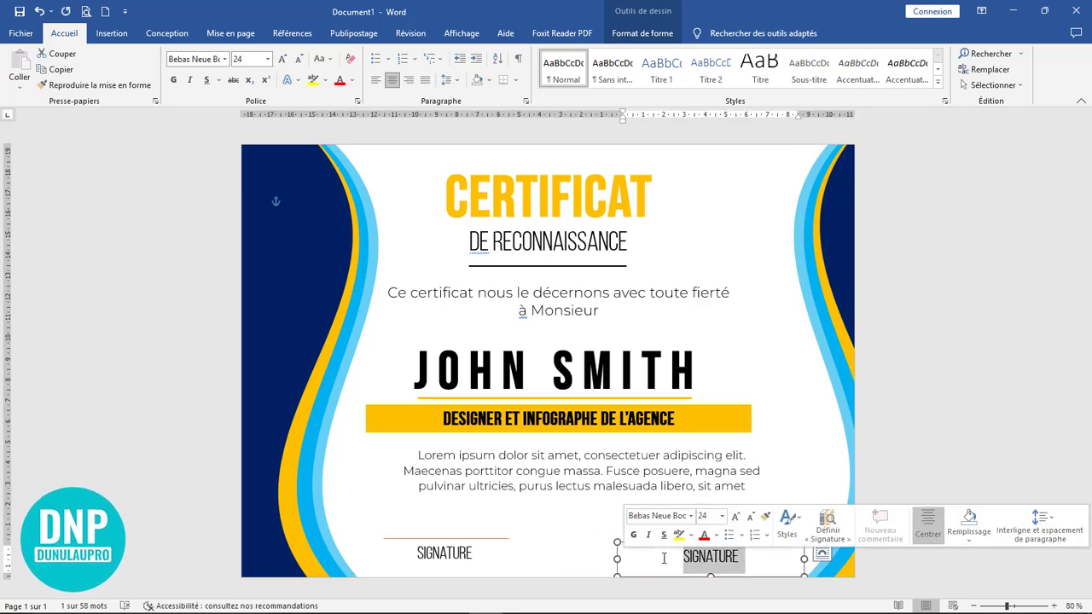
text(DATE)
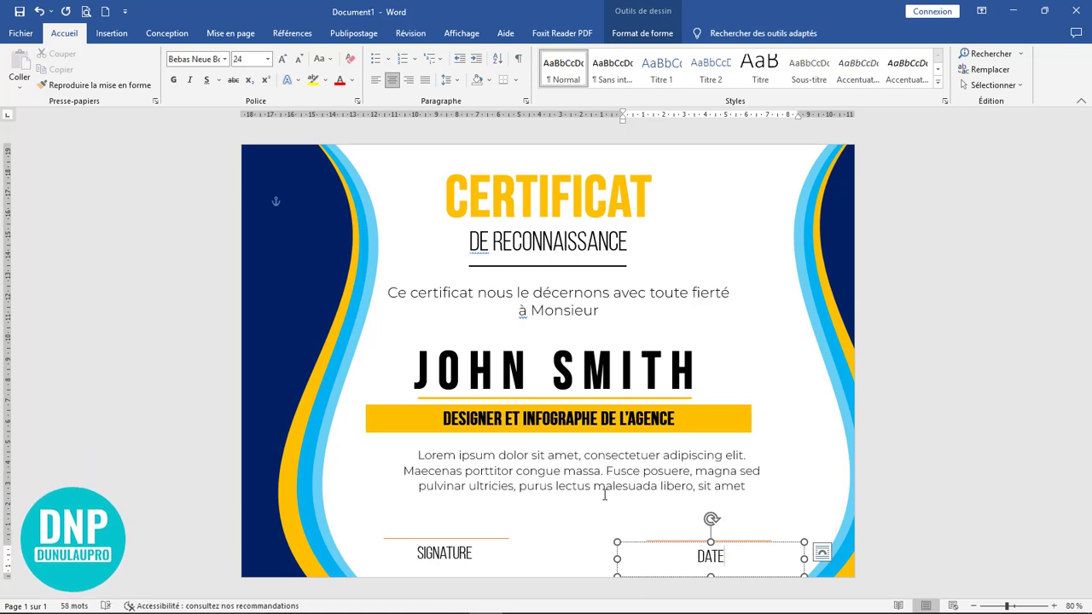
- Accept the proofing suggestion "Date" for the label beneath the right line
click(604, 493)
right_click(715, 556)
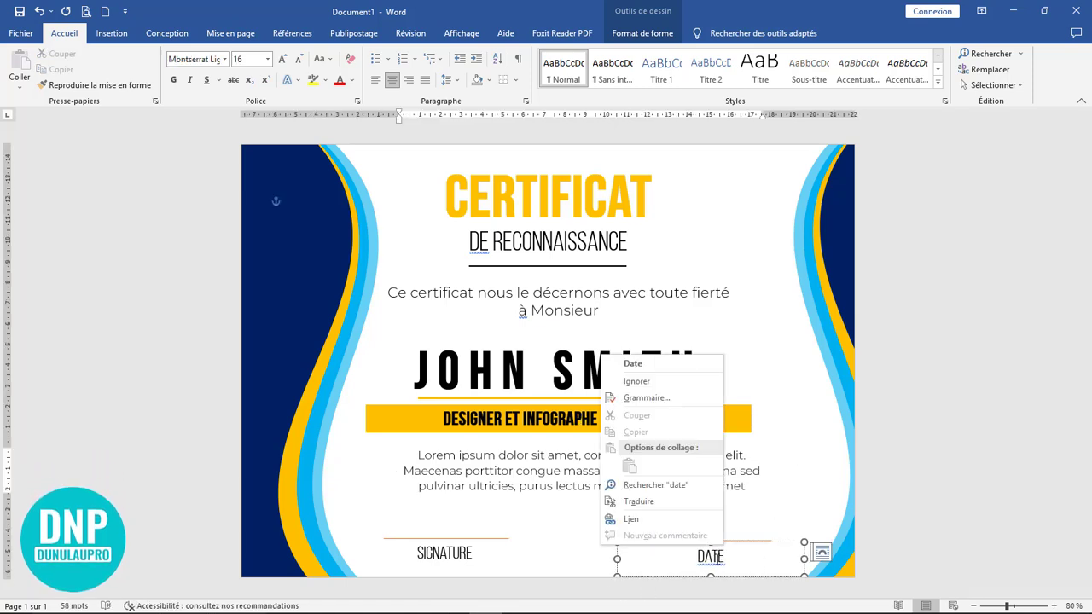
click(670, 367)
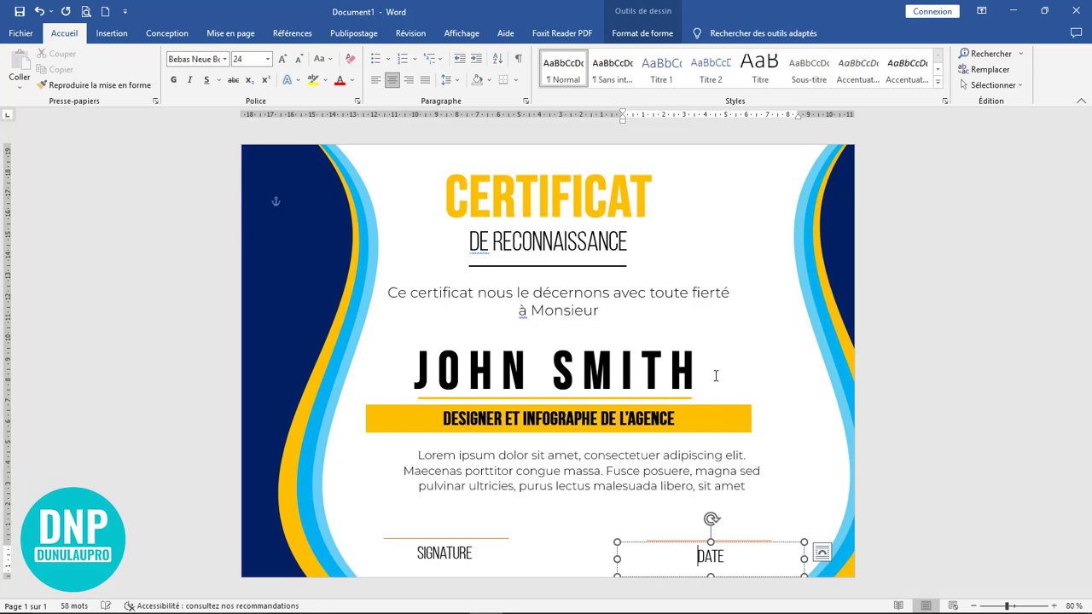
- Deselect all objects and collapse the ribbon to review the whole certificate
click(763, 474)
click(921, 433)
scroll(921, 433, down, 3)
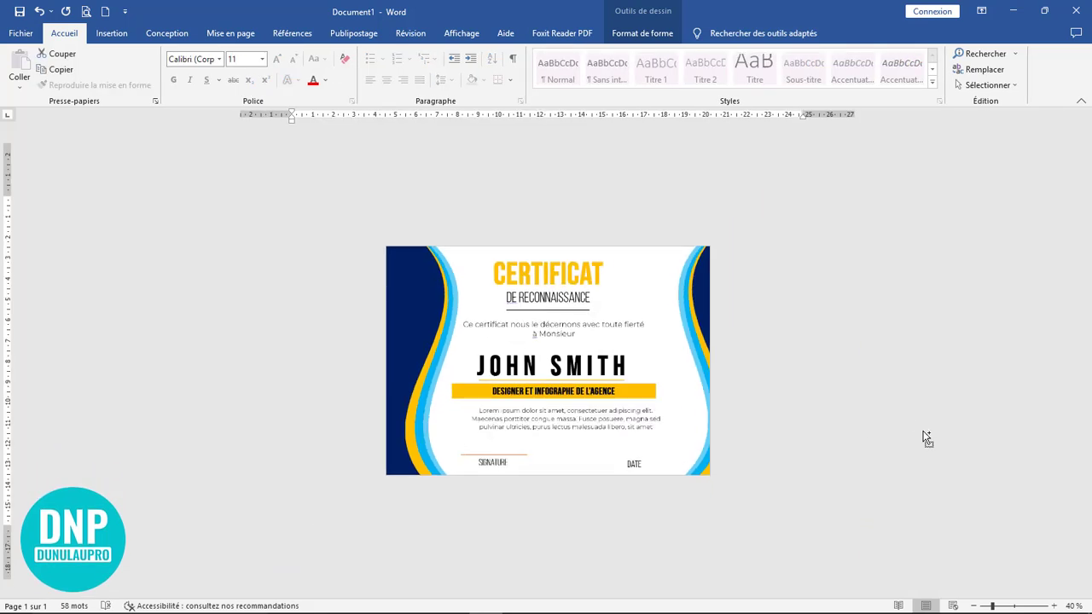
scroll(871, 410, up, 2)
click(895, 397)
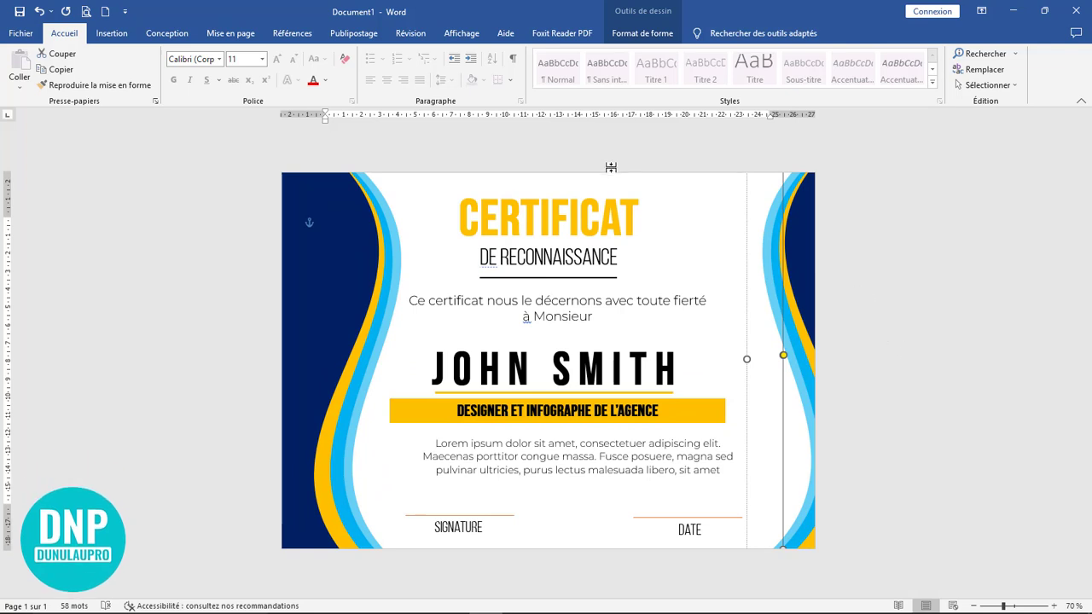
click(615, 203)
click(717, 217)
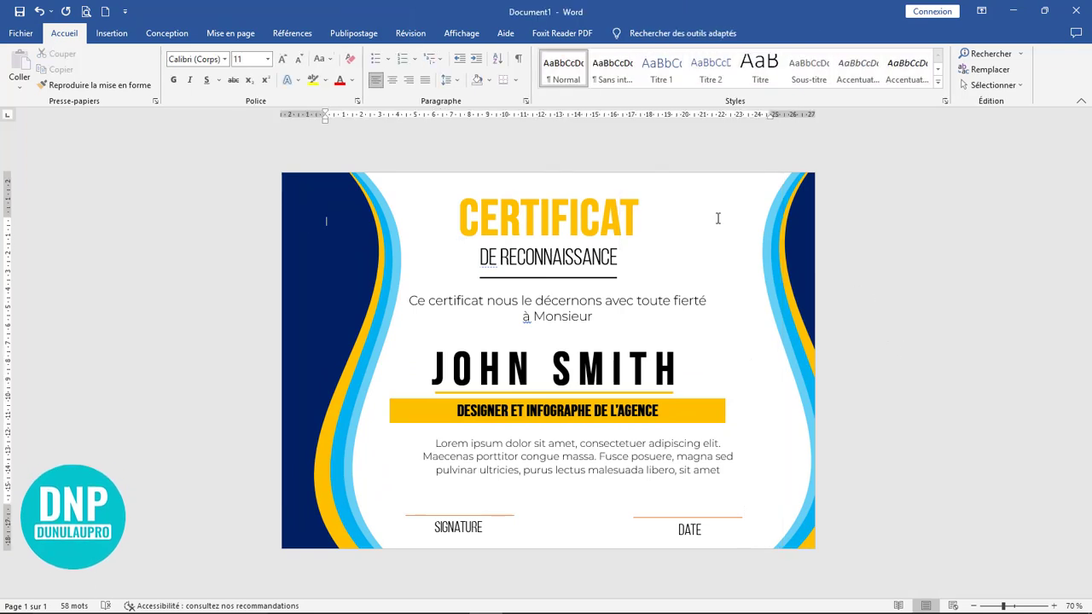
click(1081, 102)
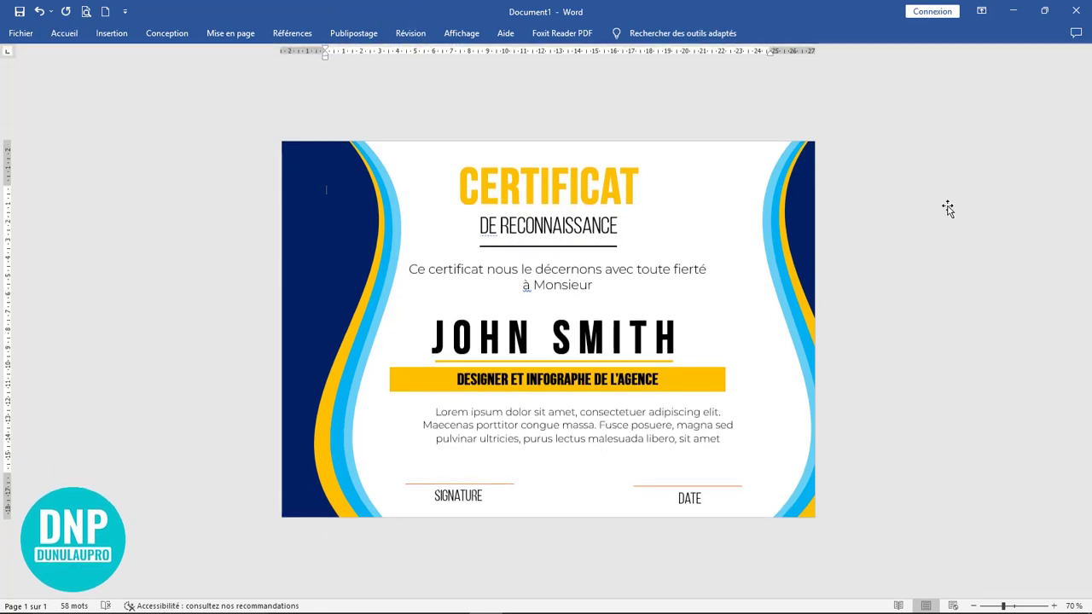